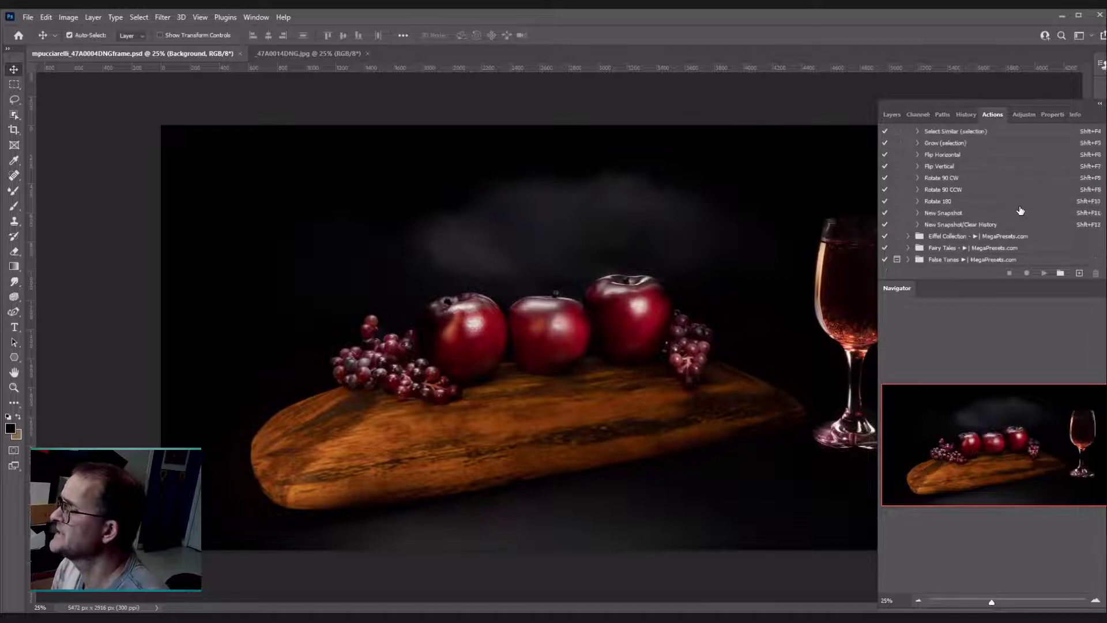
Step: Find the MFPlightpaintpaste action in the recorded actions list and select it
{"action": "scroll", "coordinate": [998, 195], "scroll_direction": "down", "scroll_amount": 10}
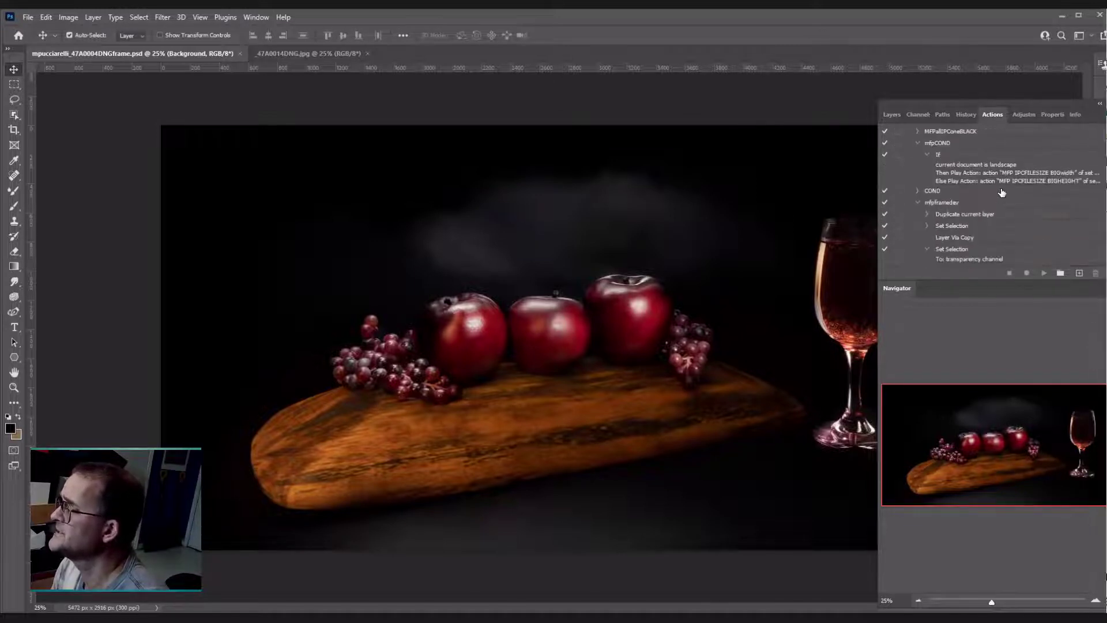
{"action": "scroll", "coordinate": [994, 197], "scroll_direction": "down", "scroll_amount": 8}
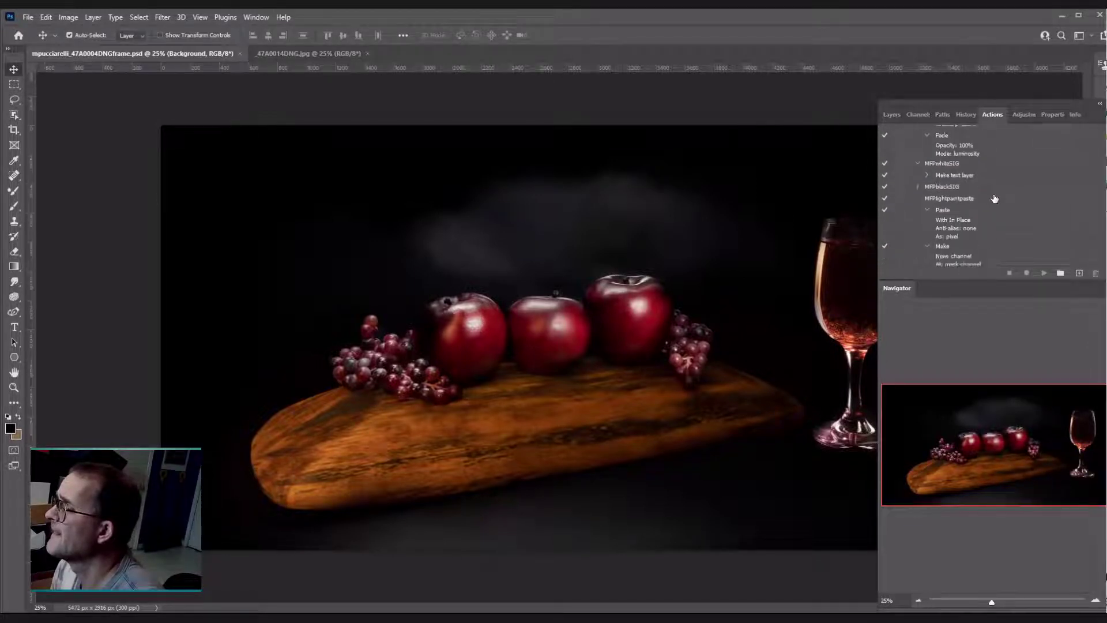
{"action": "scroll", "coordinate": [990, 191], "scroll_direction": "up", "scroll_amount": 4}
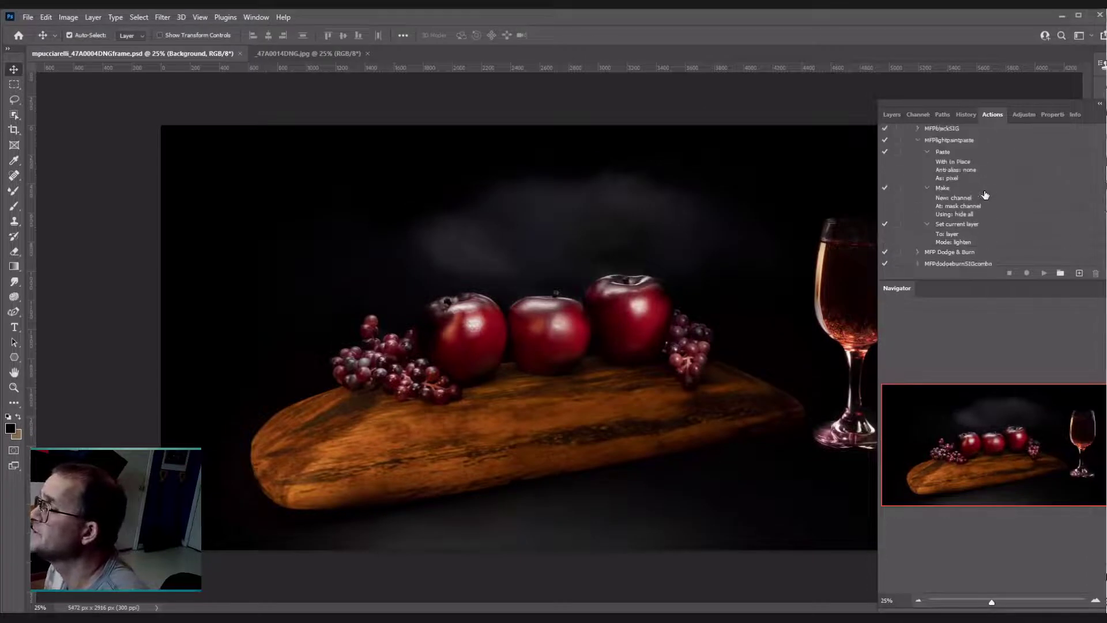
{"action": "left_click", "coordinate": [954, 164]}
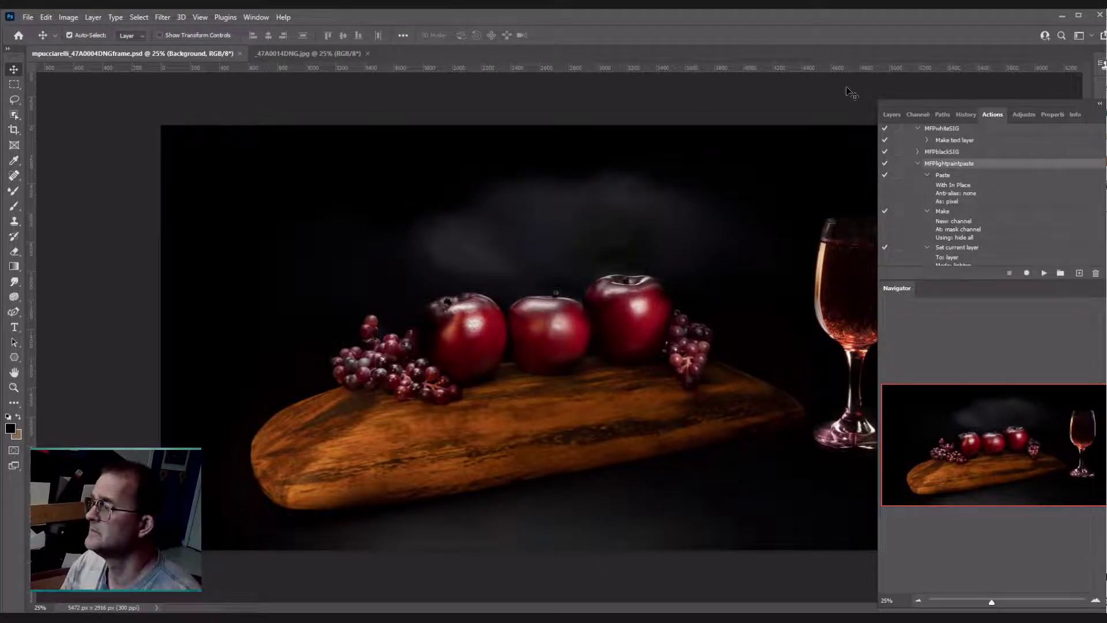
{"action": "left_click", "coordinate": [891, 114]}
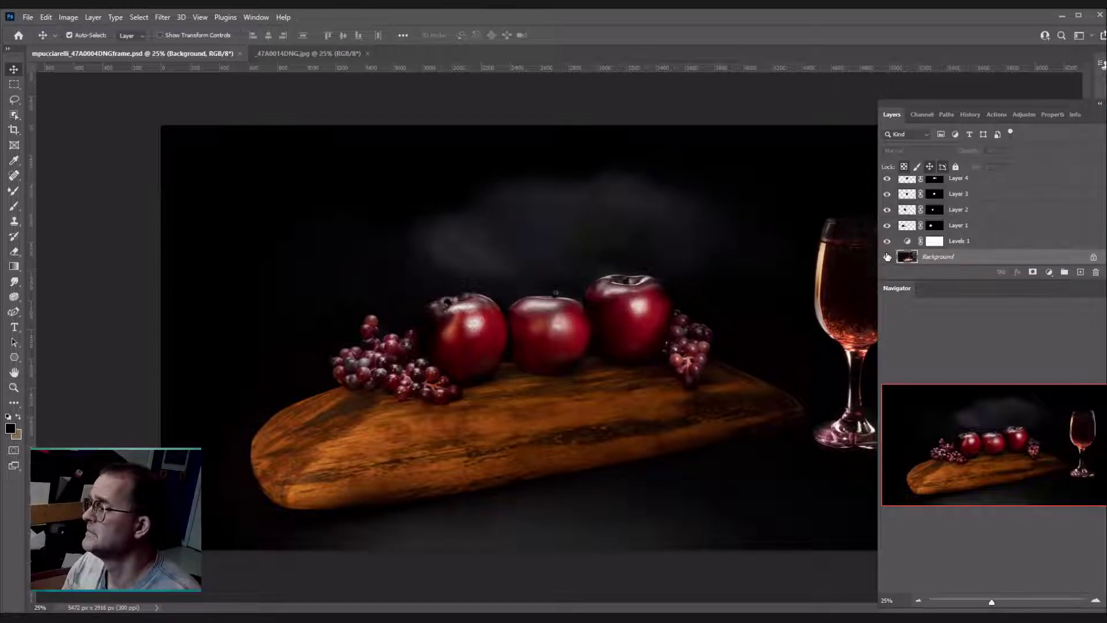
{"action": "left_click", "coordinate": [989, 114]}
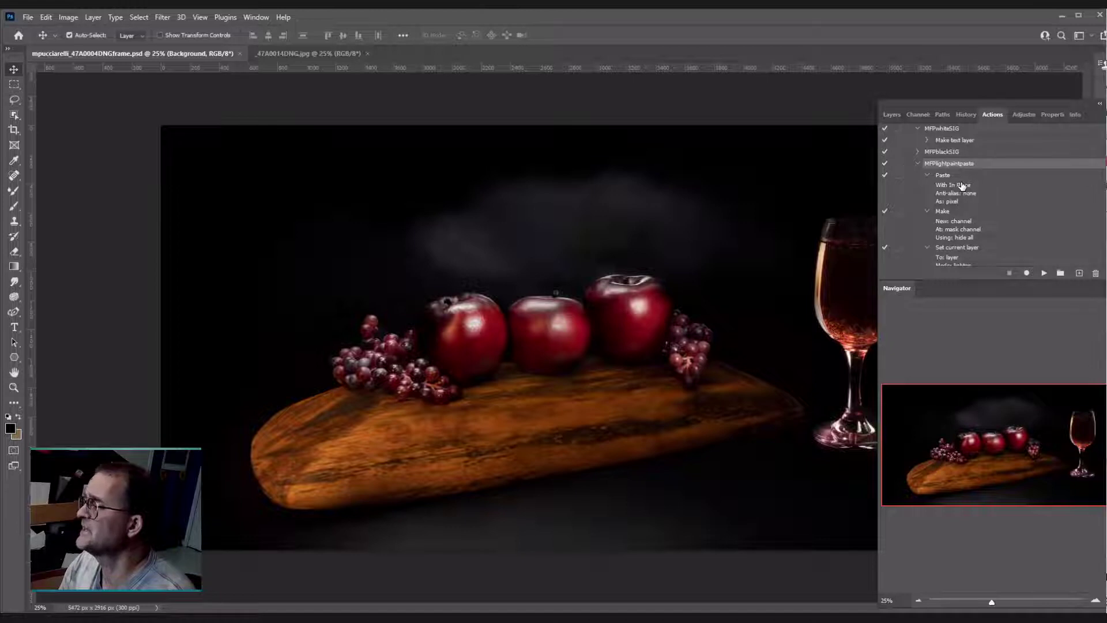
Step: Bring up the source photo _47A0014DNG.jpg and display its layers
{"action": "left_click", "coordinate": [45, 17]}
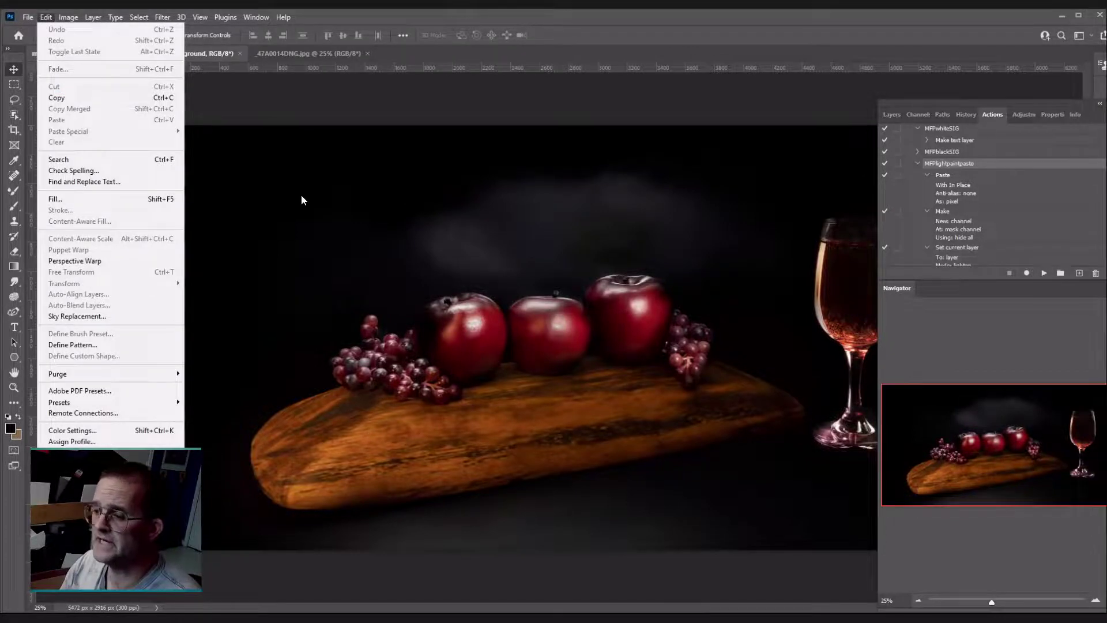
{"action": "left_click", "coordinate": [303, 53]}
{"action": "left_click", "coordinate": [891, 115]}
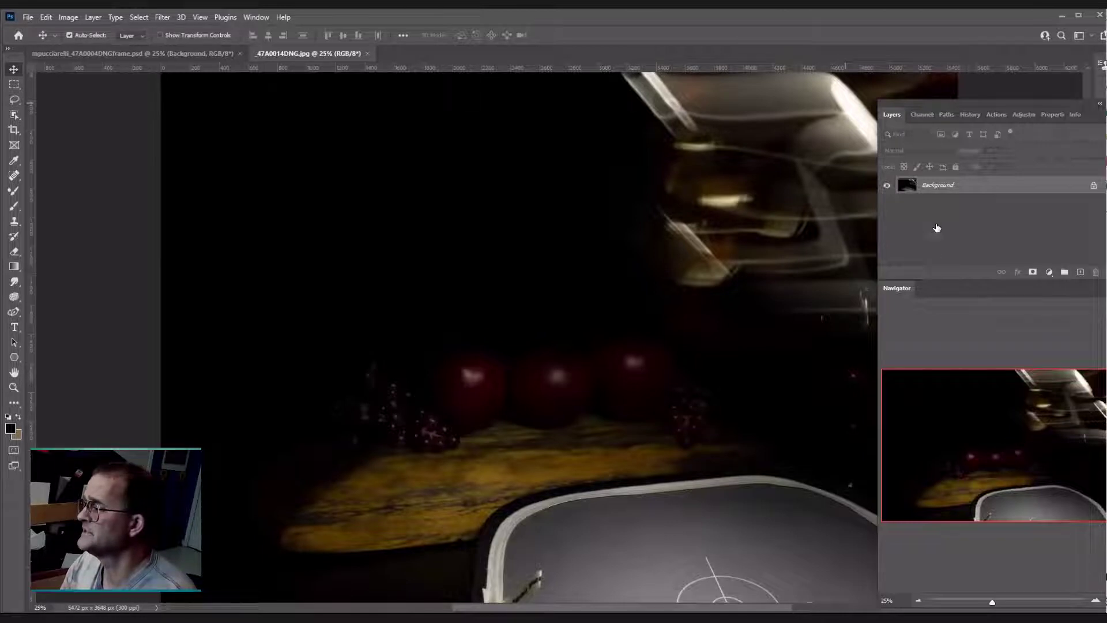
Step: In the composite PSD, hide every visible layer from the top of the stack down through Layer 12
{"action": "key", "text": "ctrl+Tab"}
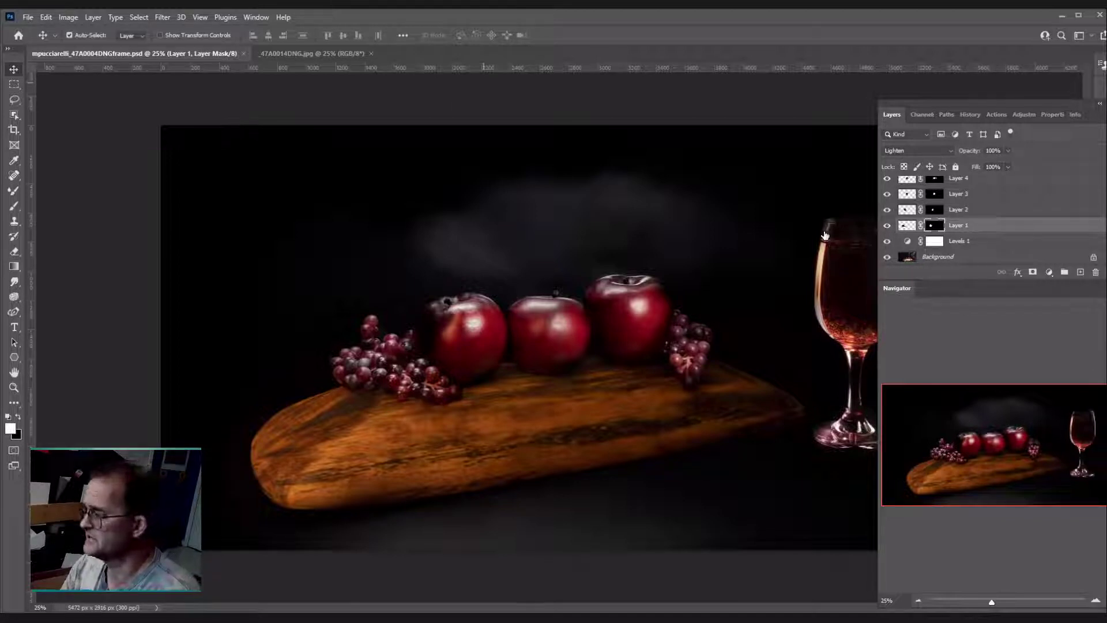
{"action": "scroll", "coordinate": [888, 197], "scroll_direction": "up", "scroll_amount": 5}
{"action": "left_click", "coordinate": [887, 200]}
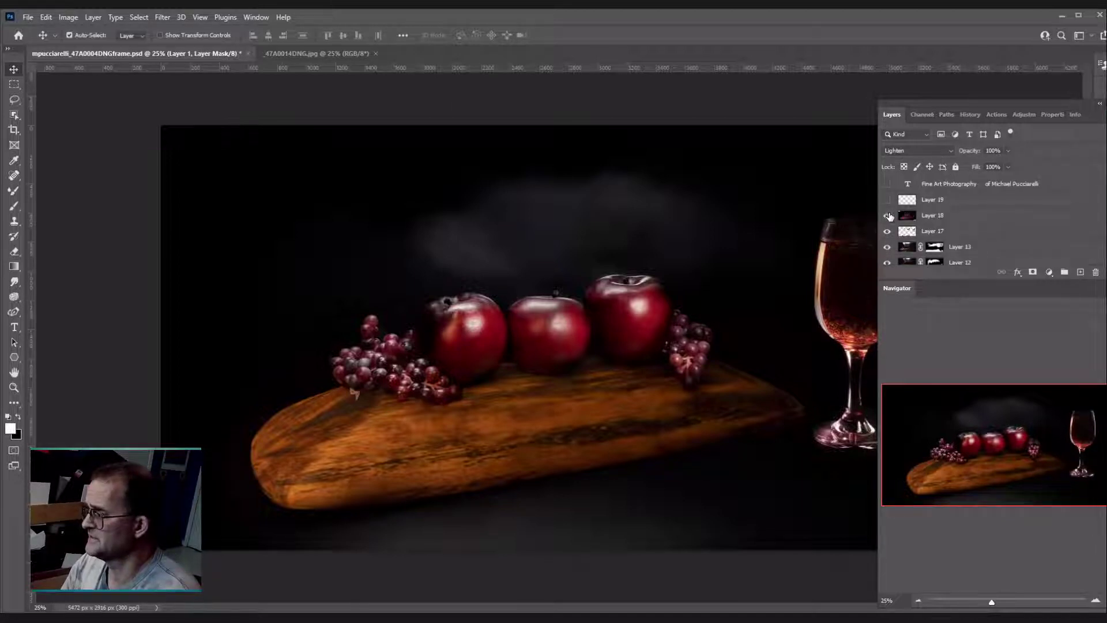
{"action": "left_click", "coordinate": [887, 216]}
{"action": "left_click", "coordinate": [887, 229]}
{"action": "scroll", "coordinate": [889, 225], "scroll_direction": "down", "scroll_amount": 1}
{"action": "left_click", "coordinate": [887, 215]}
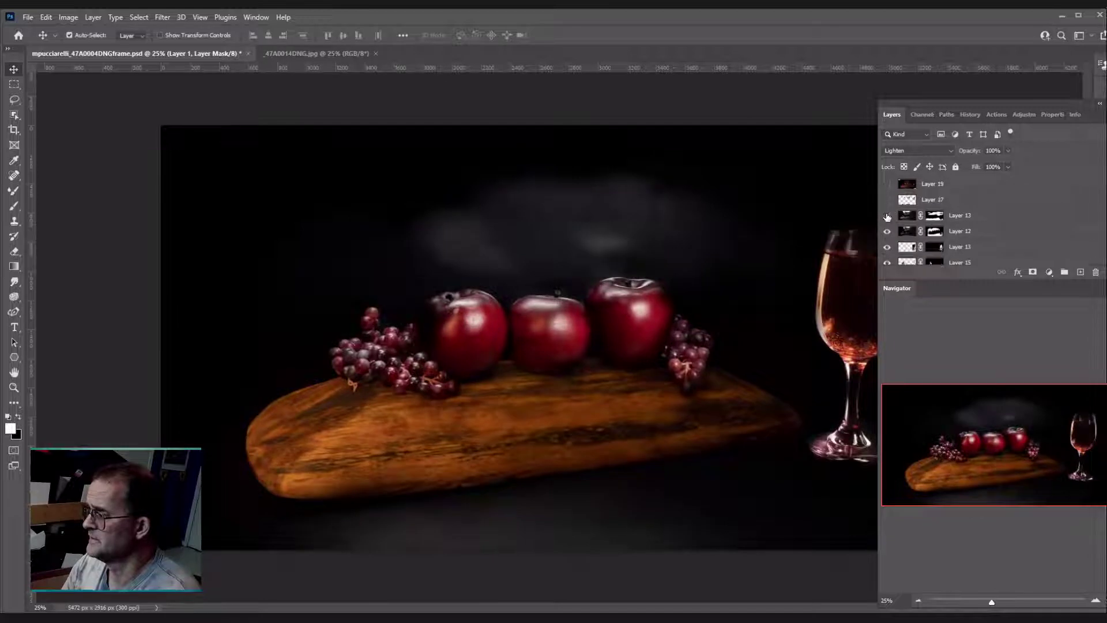
{"action": "left_click", "coordinate": [887, 230]}
Step: Hide the wine glass layer and the masked detail layers beneath it, down to the ones just above Layer 7
{"action": "scroll", "coordinate": [889, 222], "scroll_direction": "down", "scroll_amount": 1}
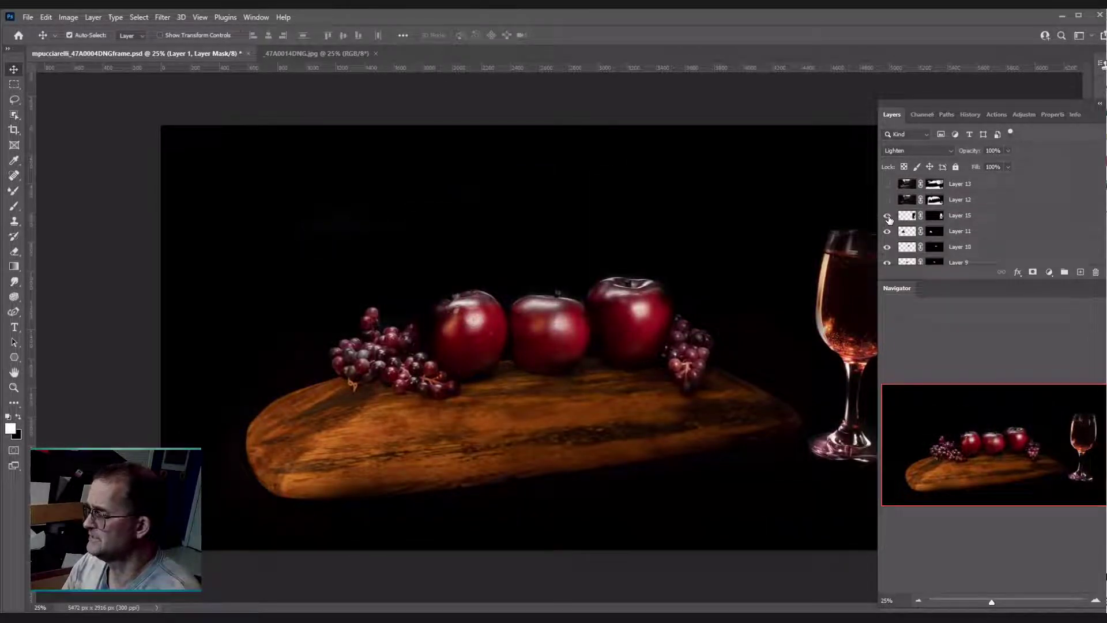
{"action": "left_click", "coordinate": [887, 216]}
{"action": "left_click", "coordinate": [887, 231]}
{"action": "scroll", "coordinate": [888, 227], "scroll_direction": "down", "scroll_amount": 1}
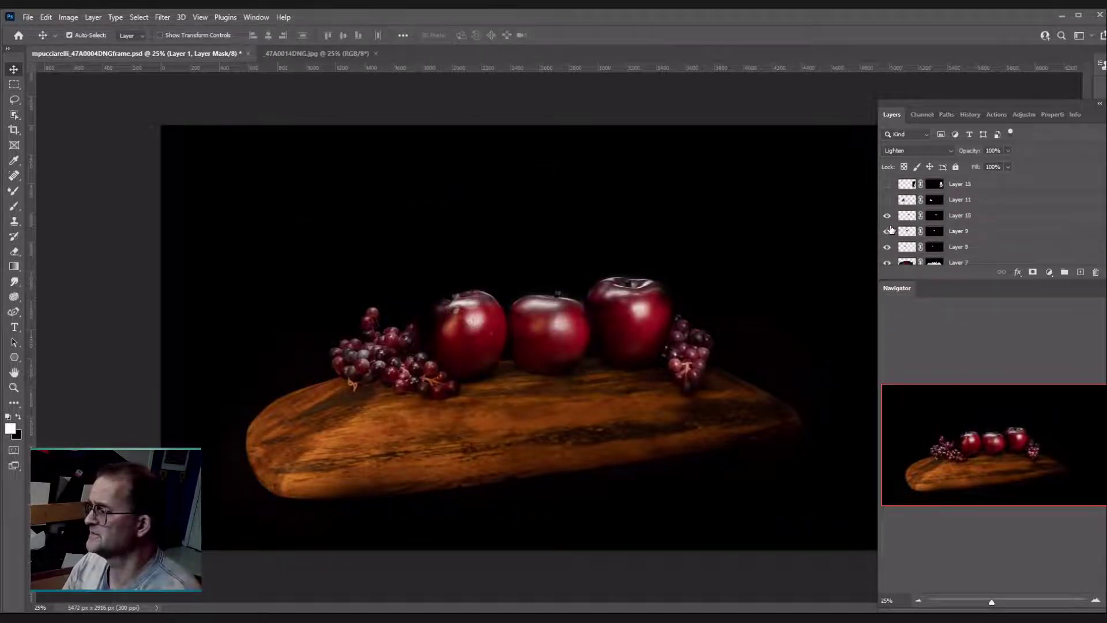
{"action": "left_click", "coordinate": [887, 215]}
{"action": "left_click", "coordinate": [886, 230]}
{"action": "scroll", "coordinate": [887, 231], "scroll_direction": "down", "scroll_amount": 1}
Step: Hide Layer 7 with the wooden board and the layers below it down through Layer 5
{"action": "left_click", "coordinate": [886, 231]}
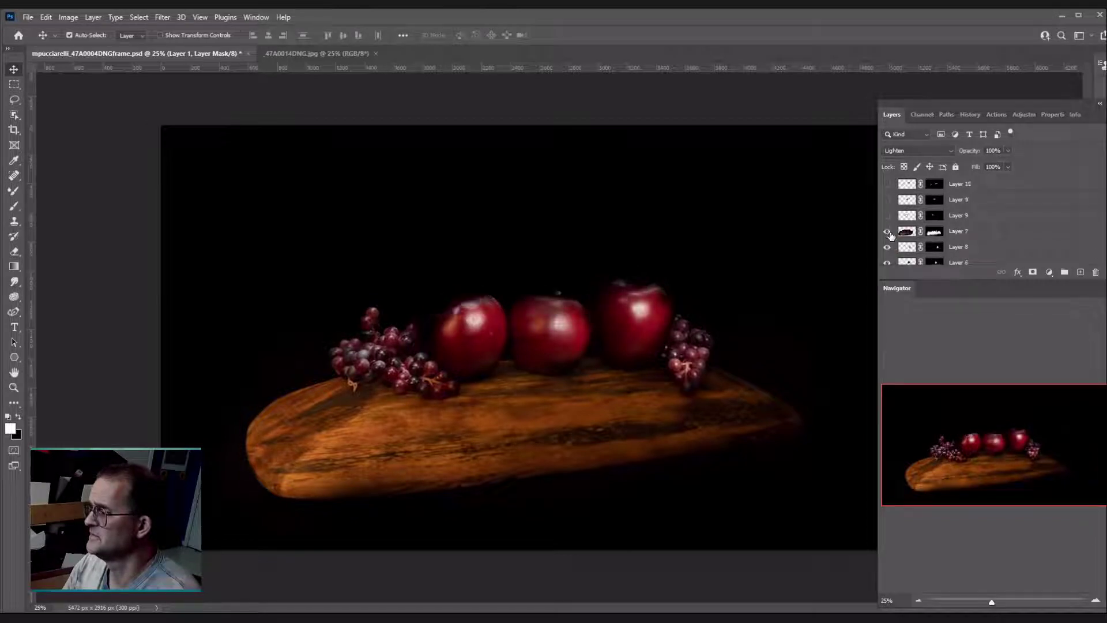
{"action": "scroll", "coordinate": [888, 230], "scroll_direction": "down", "scroll_amount": 1}
{"action": "left_click", "coordinate": [886, 231]}
{"action": "scroll", "coordinate": [888, 236], "scroll_direction": "down", "scroll_amount": 1}
{"action": "left_click", "coordinate": [886, 216]}
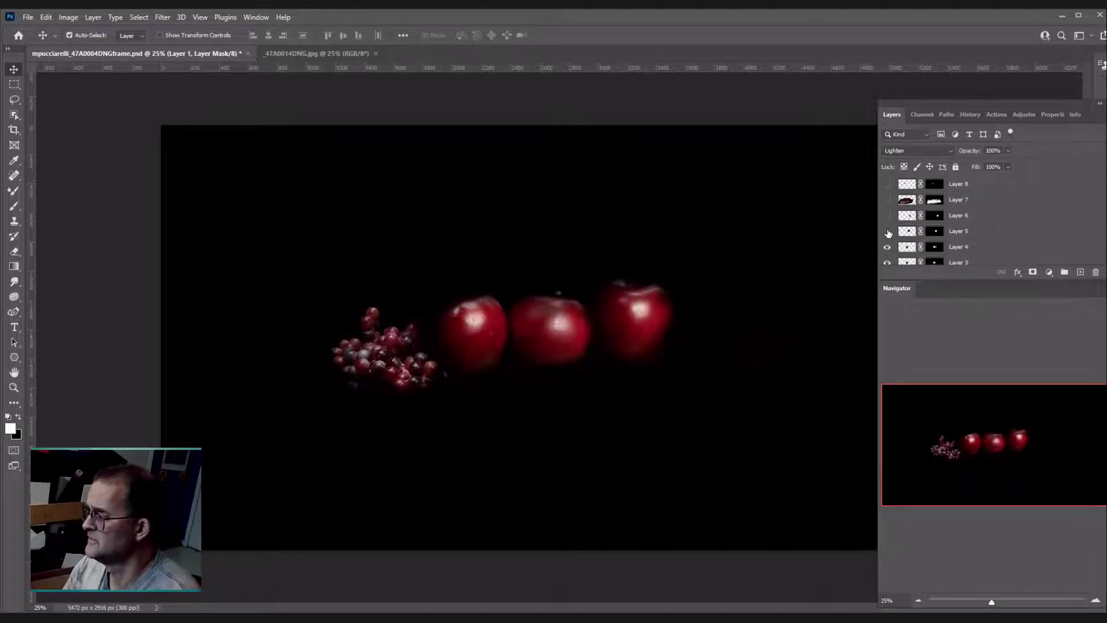
{"action": "left_click", "coordinate": [887, 230]}
Step: Hide Layers 4 through 1 and the Levels 1 adjustment, leaving only the Background layer visible
{"action": "scroll", "coordinate": [888, 230], "scroll_direction": "down", "scroll_amount": 1}
{"action": "left_click", "coordinate": [887, 215]}
{"action": "left_click", "coordinate": [887, 232]}
{"action": "left_click", "coordinate": [886, 246]}
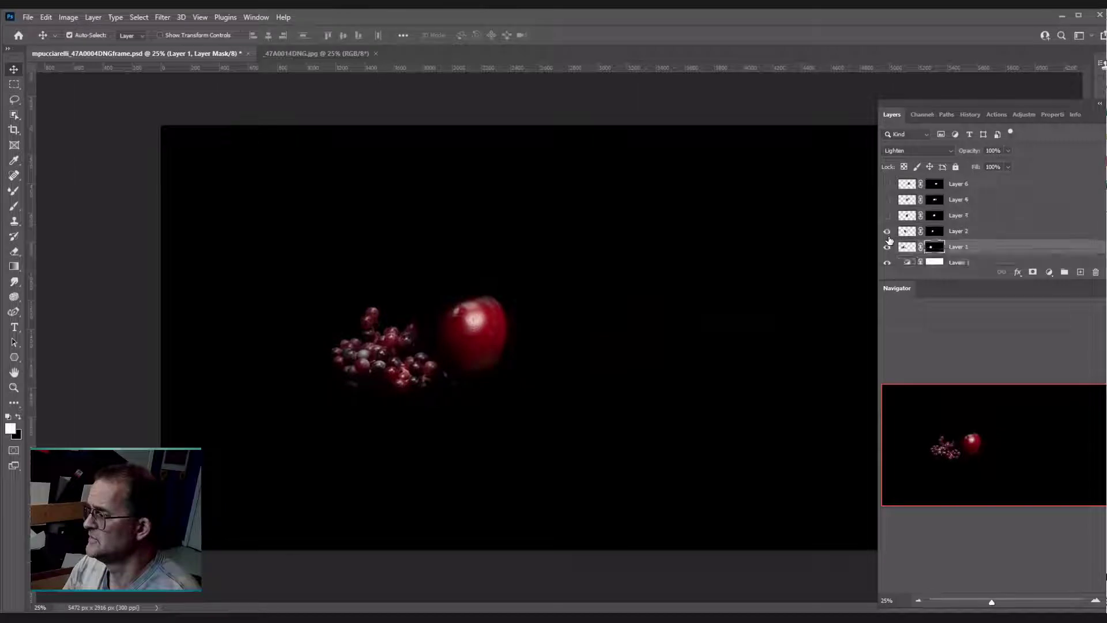
{"action": "left_click", "coordinate": [886, 262]}
{"action": "scroll", "coordinate": [890, 242], "scroll_direction": "down", "scroll_amount": 1}
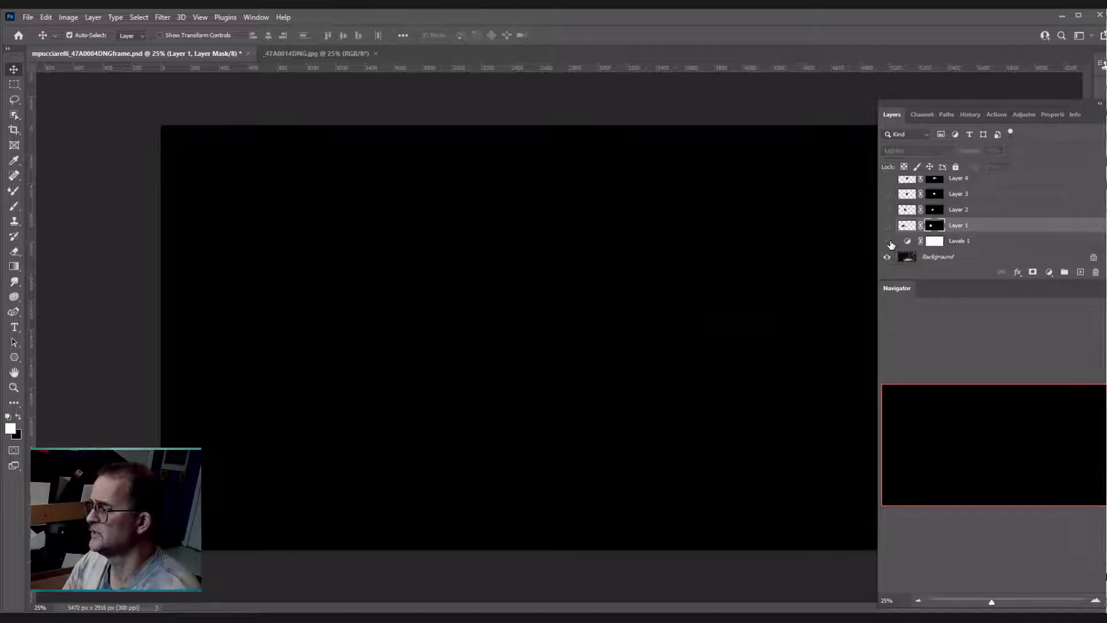
{"action": "left_click", "coordinate": [887, 241]}
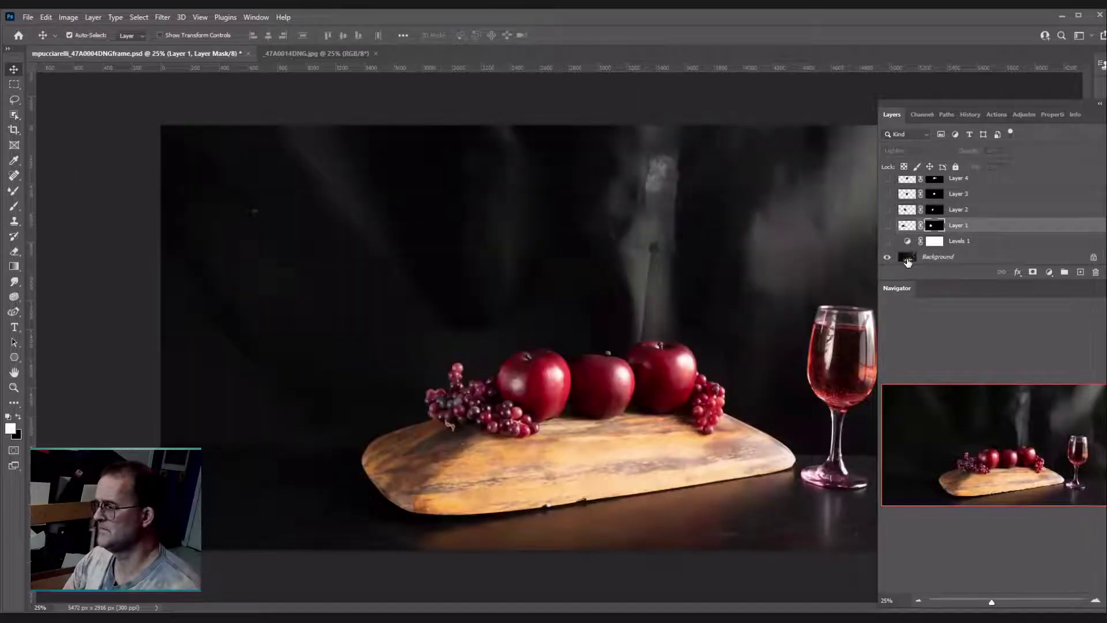
Step: Turn the Levels 1 adjustment above the Background back on and examine its output level settings
{"action": "left_click", "coordinate": [910, 258]}
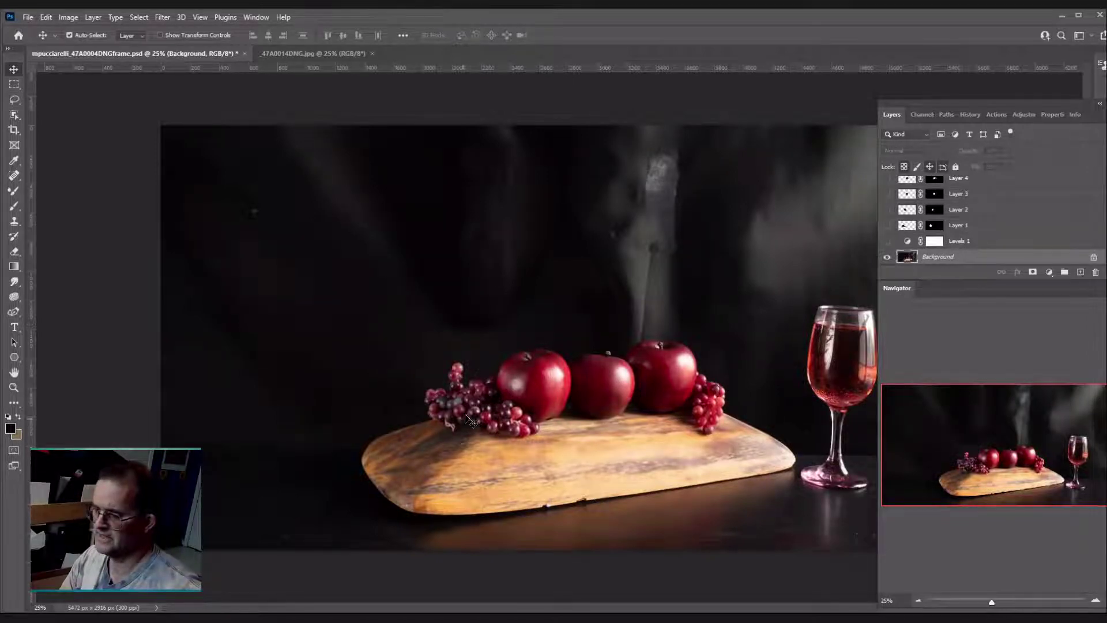
{"action": "left_click", "coordinate": [887, 241]}
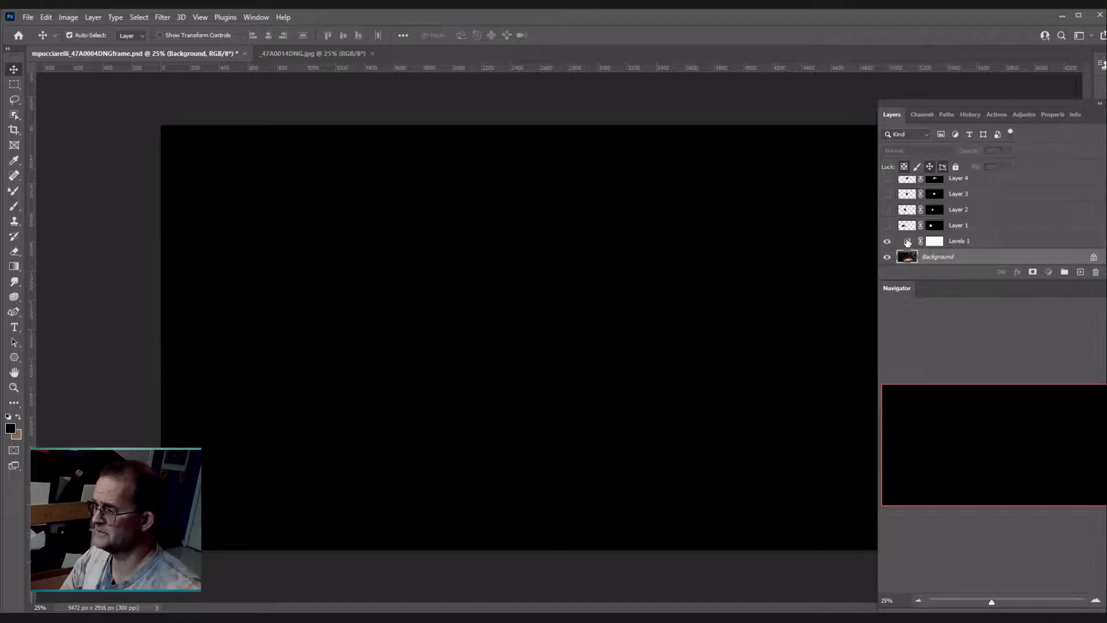
{"action": "left_click", "coordinate": [907, 243]}
{"action": "double_click", "coordinate": [907, 242]}
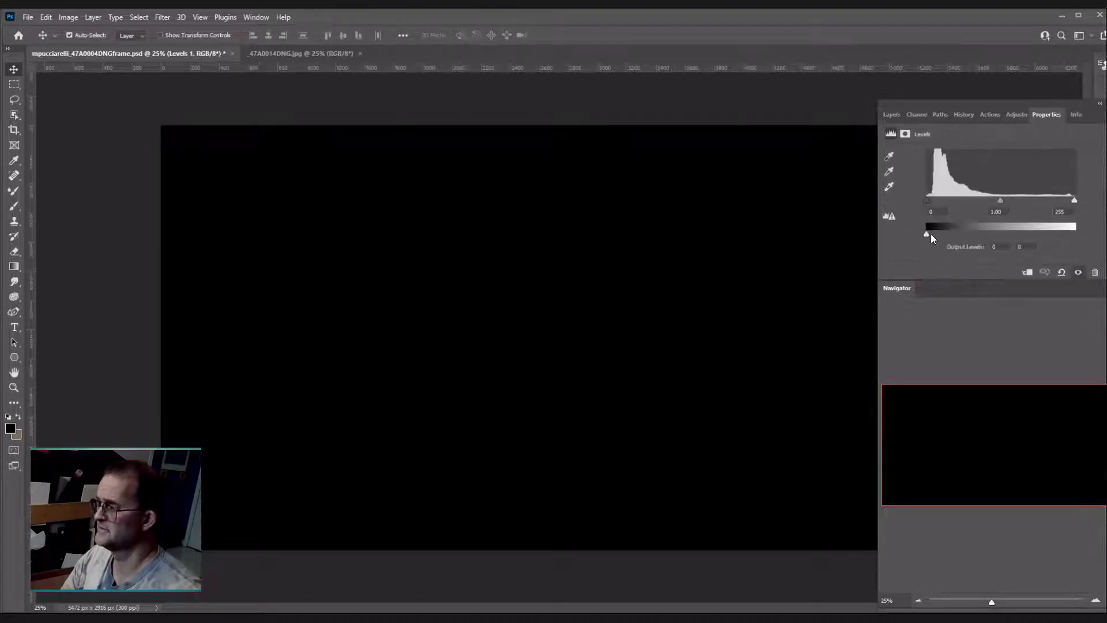
{"action": "mouse_move", "coordinate": [928, 229]}
{"action": "left_mouse_down"}
{"action": "mouse_move", "coordinate": [1056, 224]}
{"action": "mouse_move", "coordinate": [911, 234]}
{"action": "left_mouse_up"}
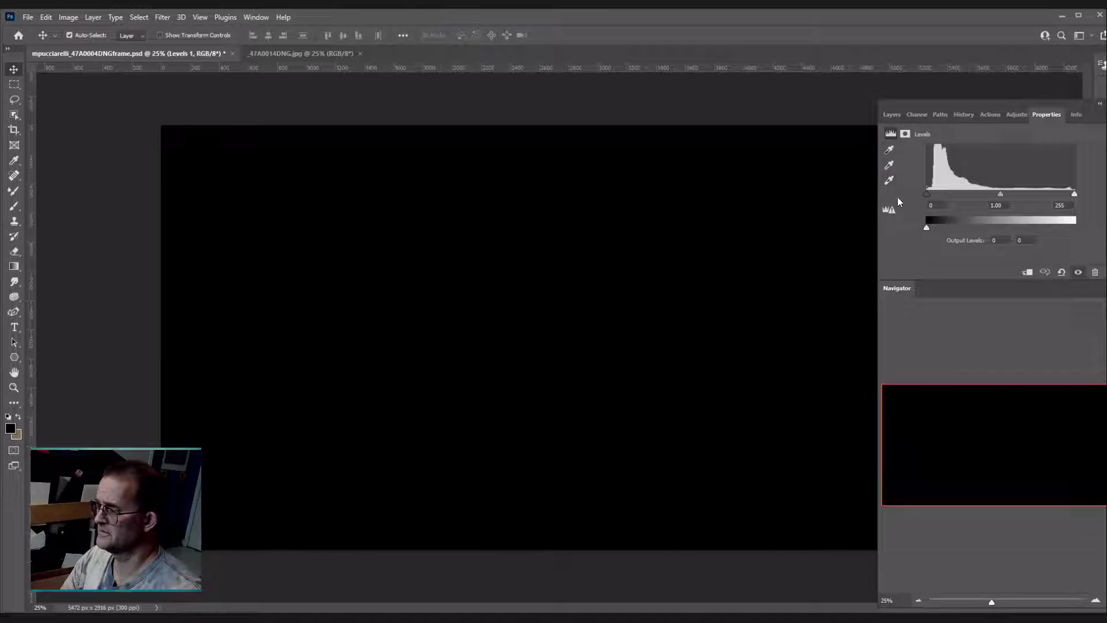
Step: Show Layer 1 with the grapes and select its layer mask
{"action": "left_click", "coordinate": [891, 113]}
{"action": "left_click", "coordinate": [888, 226]}
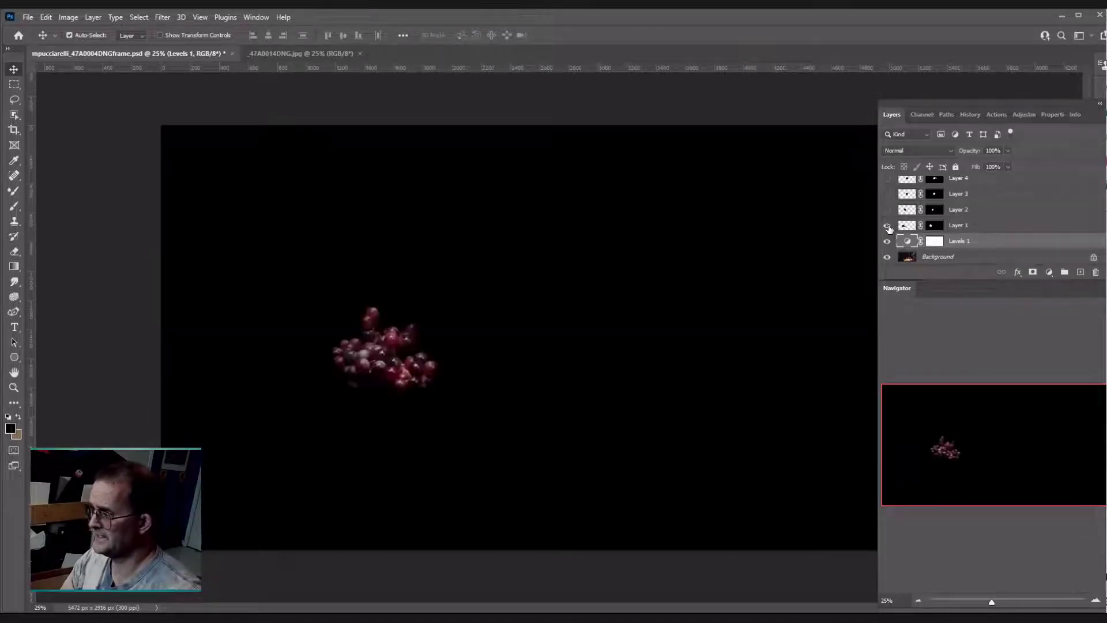
{"action": "left_click", "coordinate": [933, 226]}
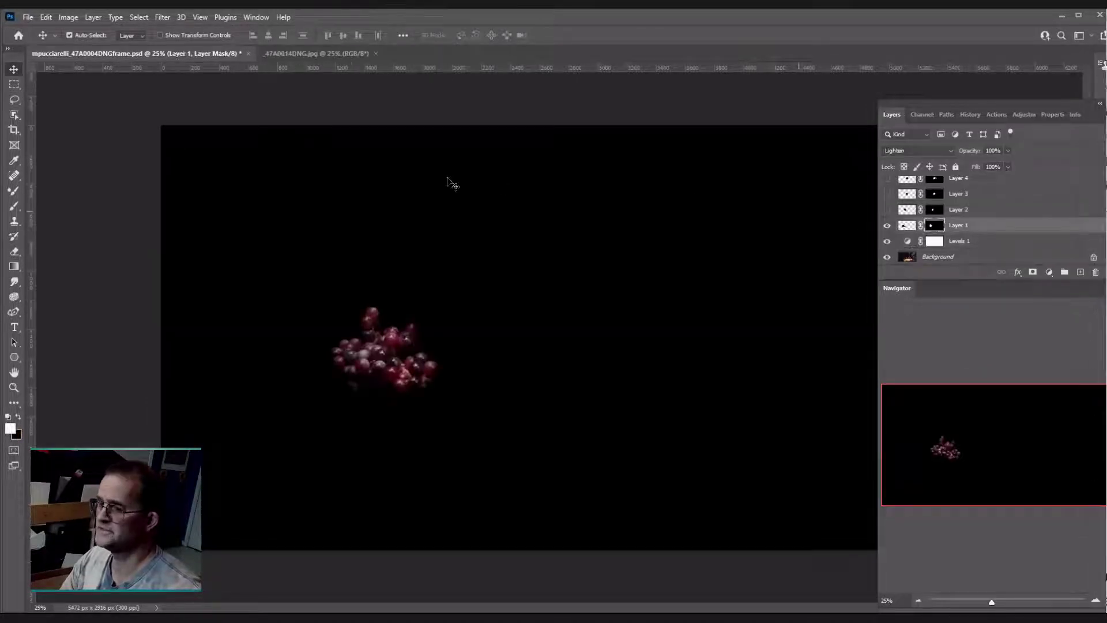
Step: In _47A0014DNG.jpg, draw a loose freehand Lasso selection around the leftmost apple
{"action": "left_click", "coordinate": [296, 54]}
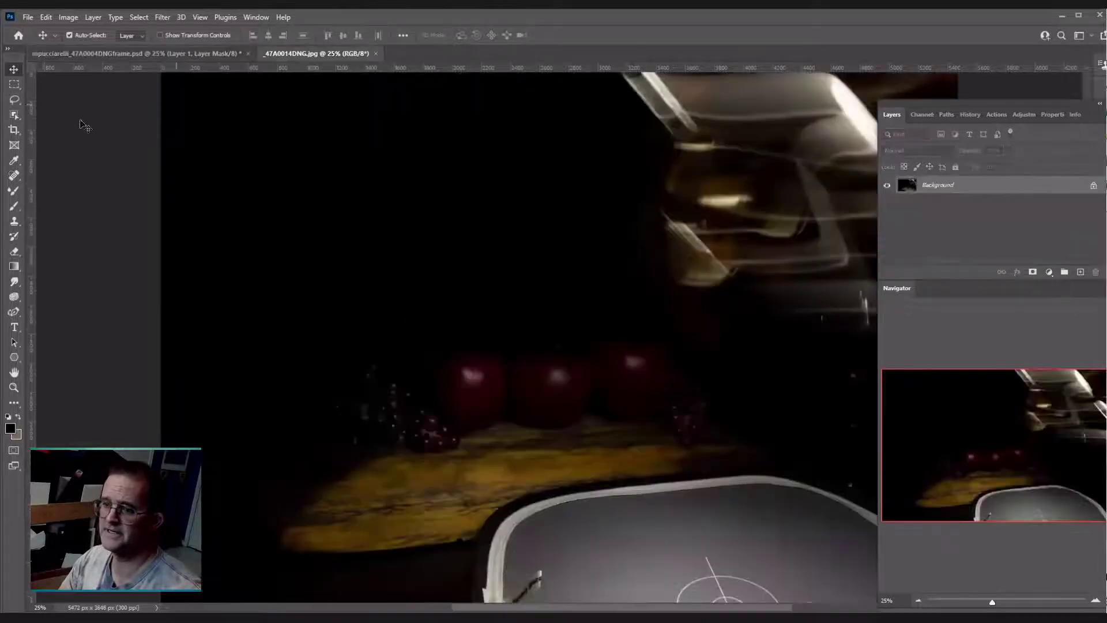
{"action": "left_click", "coordinate": [15, 100]}
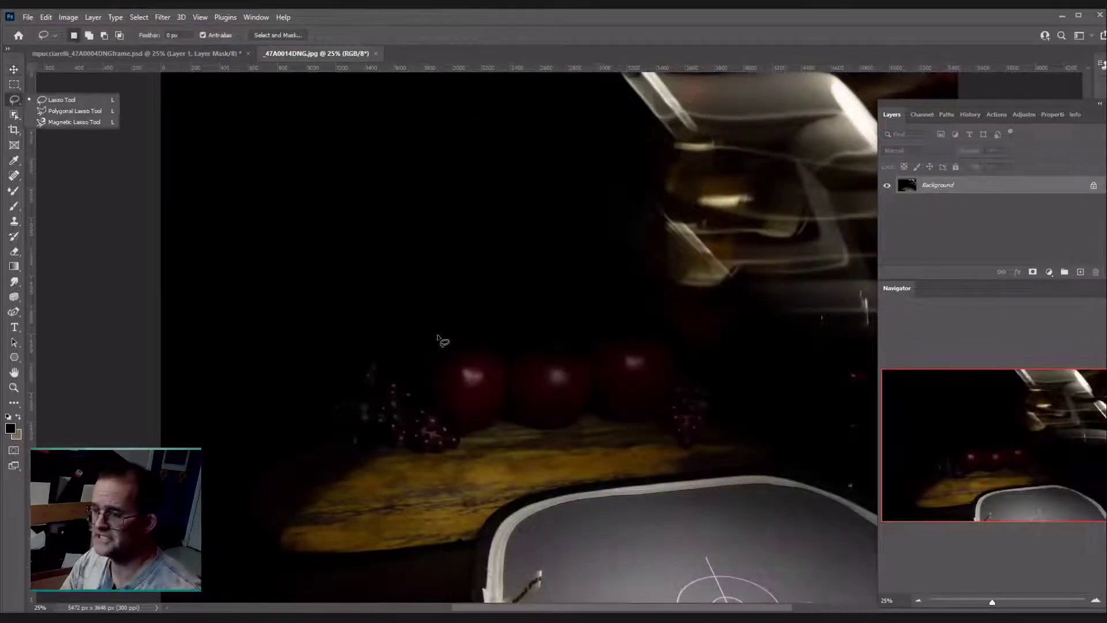
{"action": "left_click", "coordinate": [48, 101]}
{"action": "mouse_move", "coordinate": [467, 346]}
{"action": "left_mouse_down"}
{"action": "mouse_move", "coordinate": [421, 411]}
{"action": "mouse_move", "coordinate": [474, 459]}
{"action": "mouse_move", "coordinate": [487, 377]}
{"action": "mouse_move", "coordinate": [476, 333]}
{"action": "mouse_move", "coordinate": [428, 327]}
{"action": "mouse_move", "coordinate": [413, 398]}
{"action": "mouse_move", "coordinate": [432, 435]}
{"action": "mouse_move", "coordinate": [495, 454]}
{"action": "mouse_move", "coordinate": [526, 412]}
{"action": "mouse_move", "coordinate": [516, 329]}
{"action": "mouse_move", "coordinate": [492, 312]}
{"action": "mouse_move", "coordinate": [474, 324]}
{"action": "left_mouse_up"}
{"action": "left_click", "coordinate": [490, 330]}
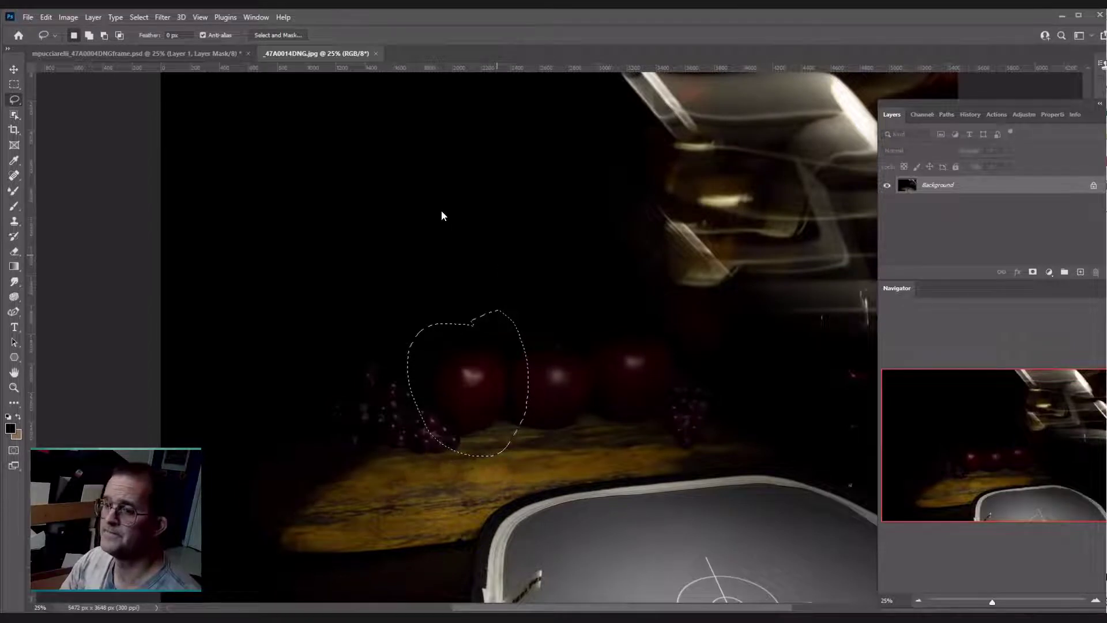
Step: Return to the composite PSD and review the steps of the MFPlightpaintpaste action, ending back at the layer stack
{"action": "key", "text": "ctrl+Tab"}
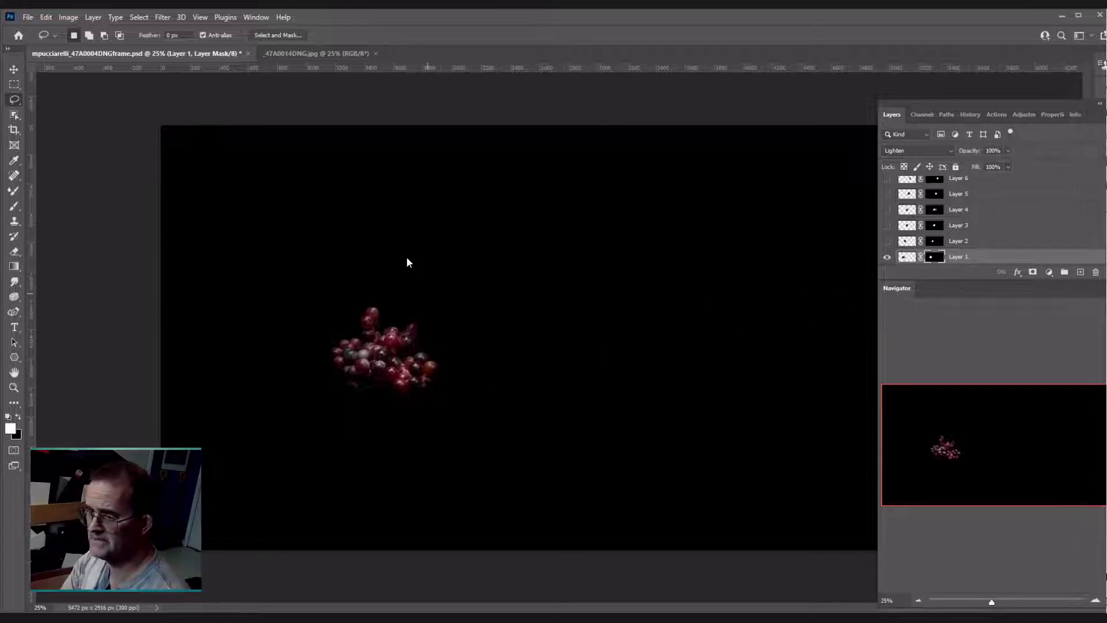
{"action": "left_click", "coordinate": [294, 53]}
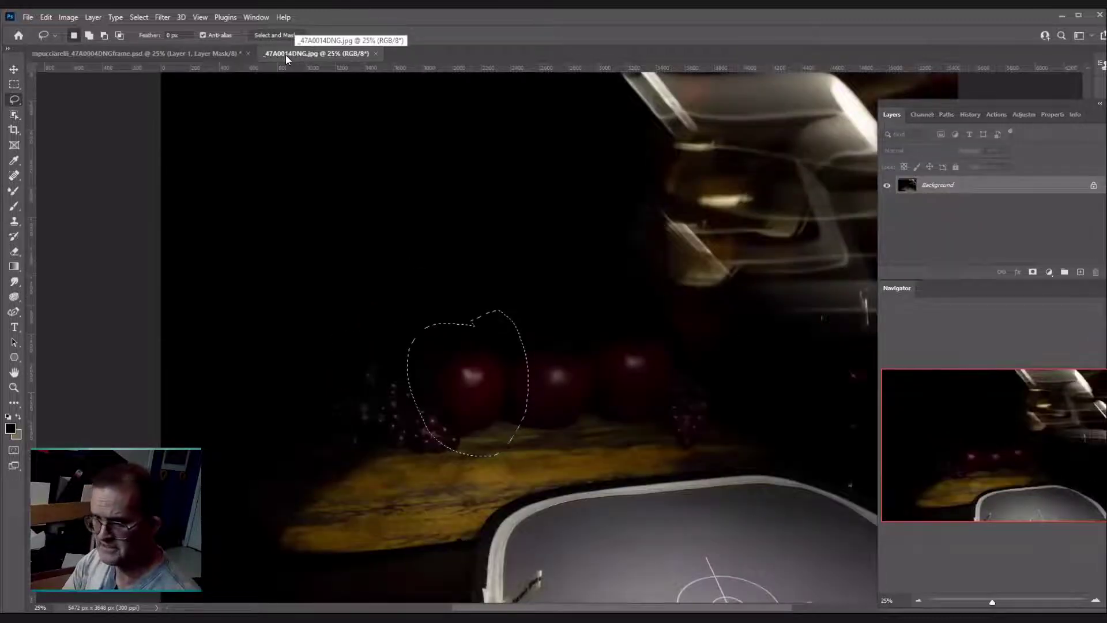
{"action": "left_click", "coordinate": [183, 55]}
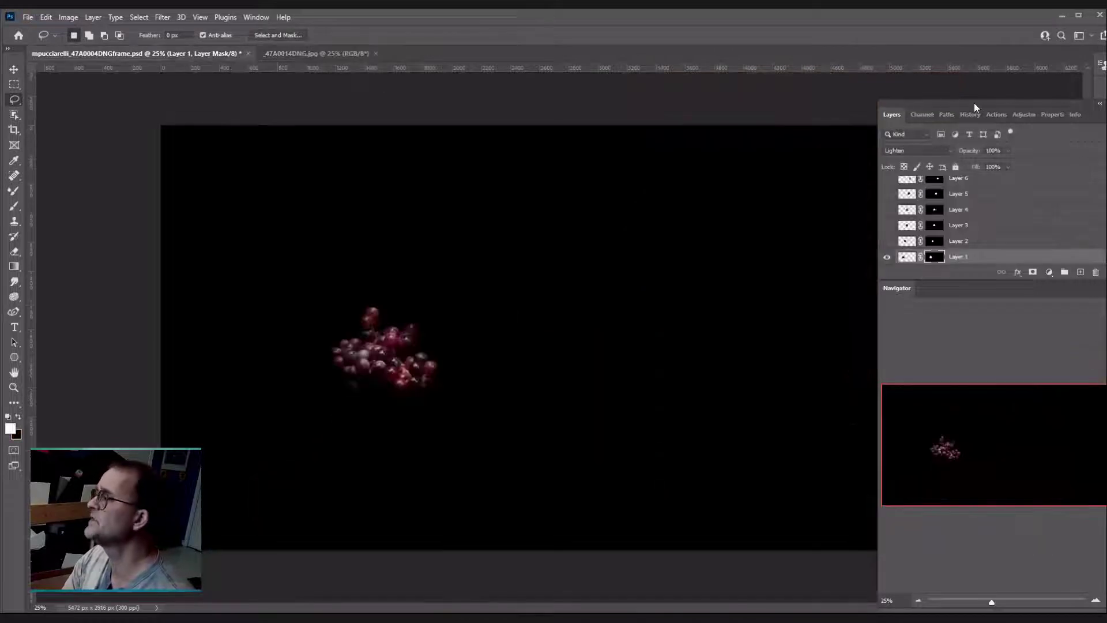
{"action": "left_click", "coordinate": [996, 115]}
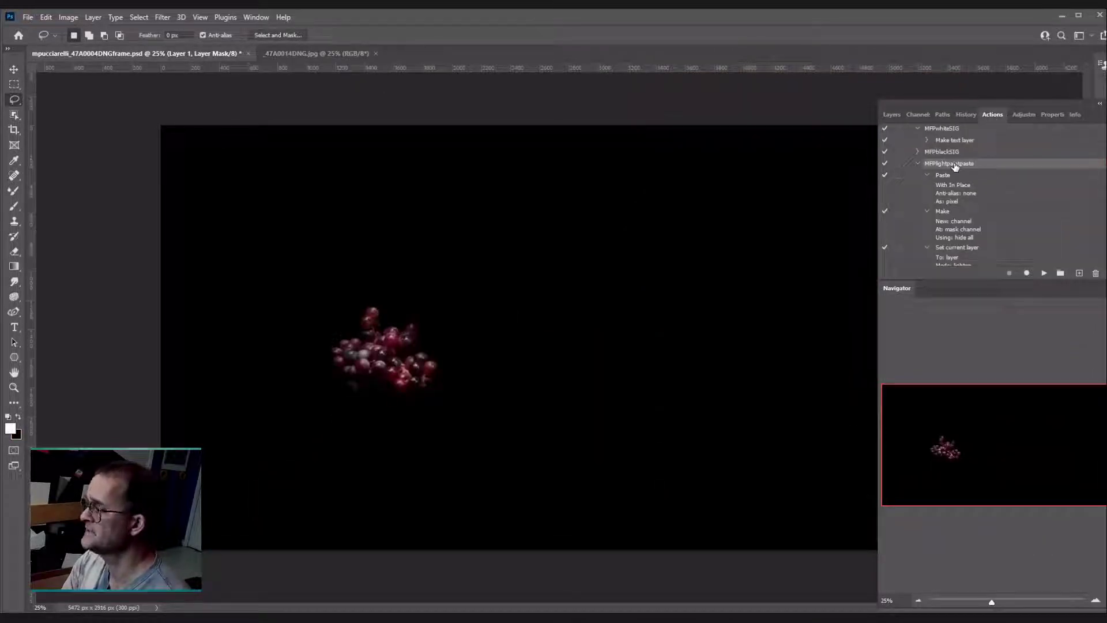
{"action": "left_click", "coordinate": [886, 115]}
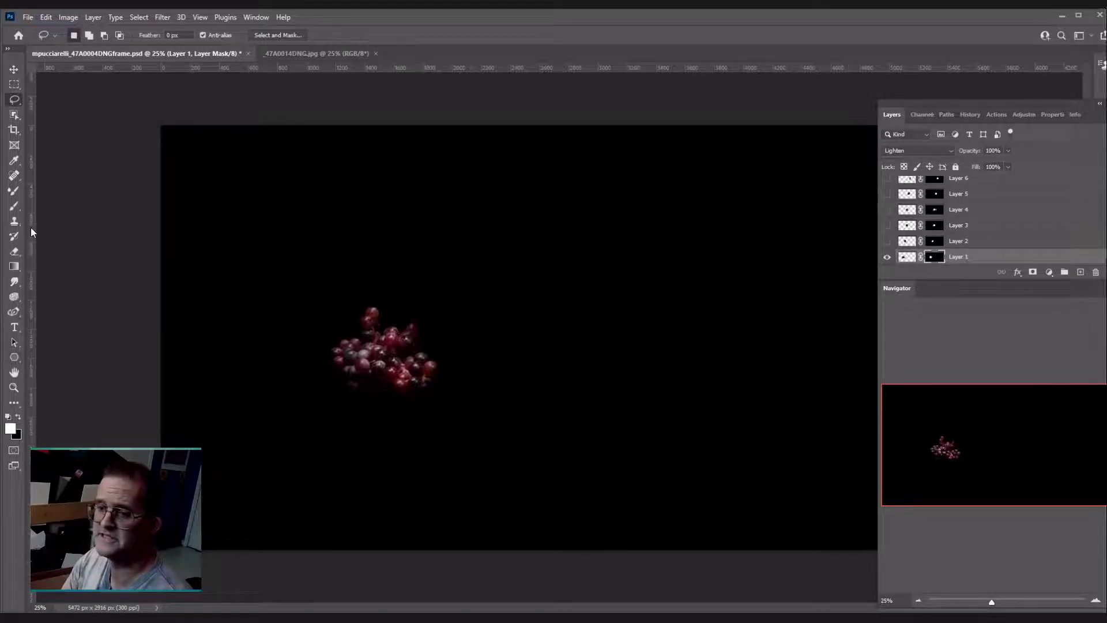
Step: Activate the Brush tool for painting on Layer 1's mask and open the Brush Settings
{"action": "left_click", "coordinate": [14, 205]}
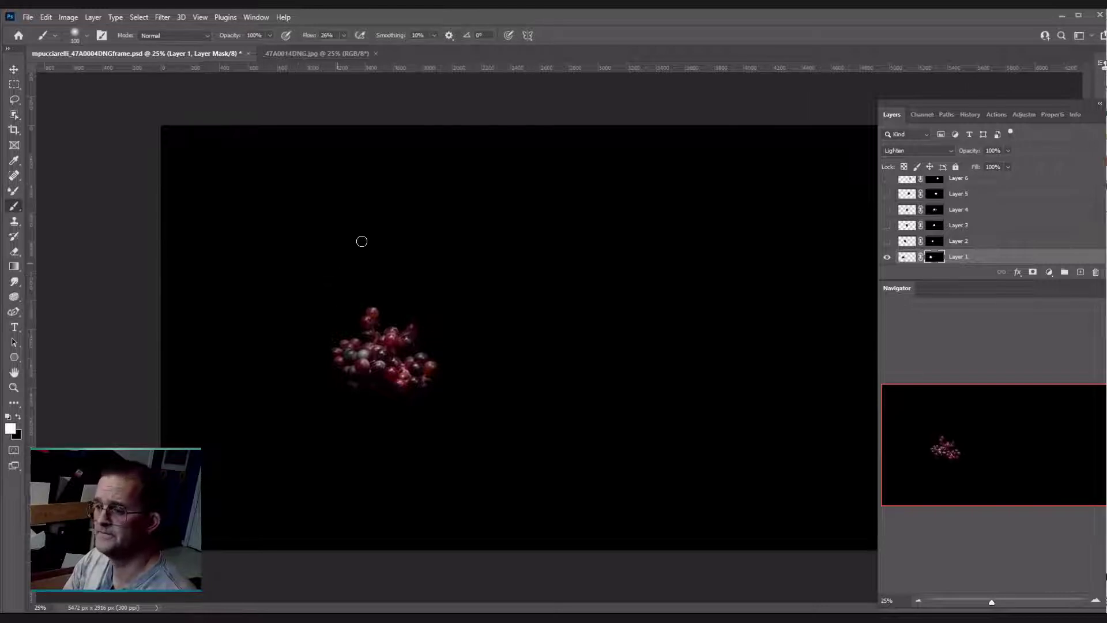
{"action": "left_click", "coordinate": [248, 18]}
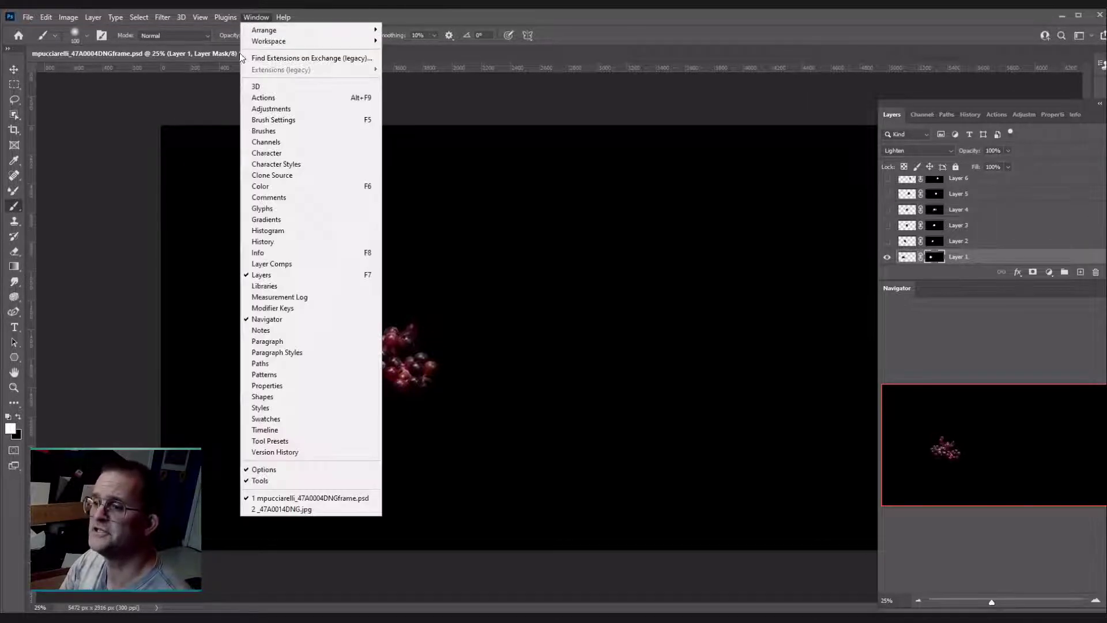
{"action": "left_click", "coordinate": [273, 120]}
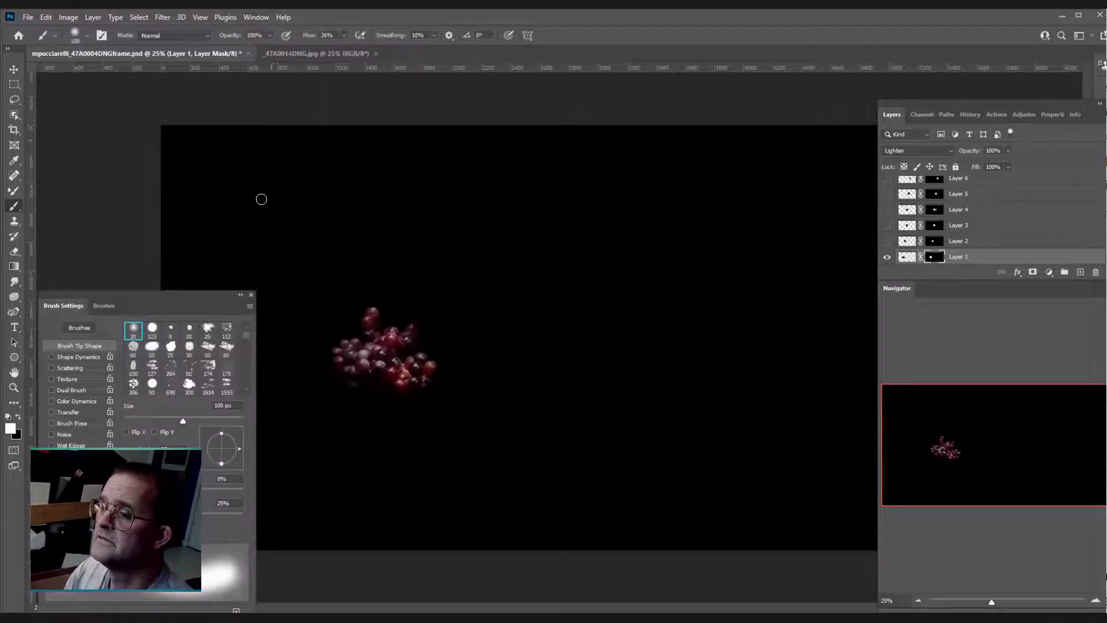
Step: Choose the Soft Round brush from the General Brushes at 100 px and close the brush presets
{"action": "left_click", "coordinate": [251, 295]}
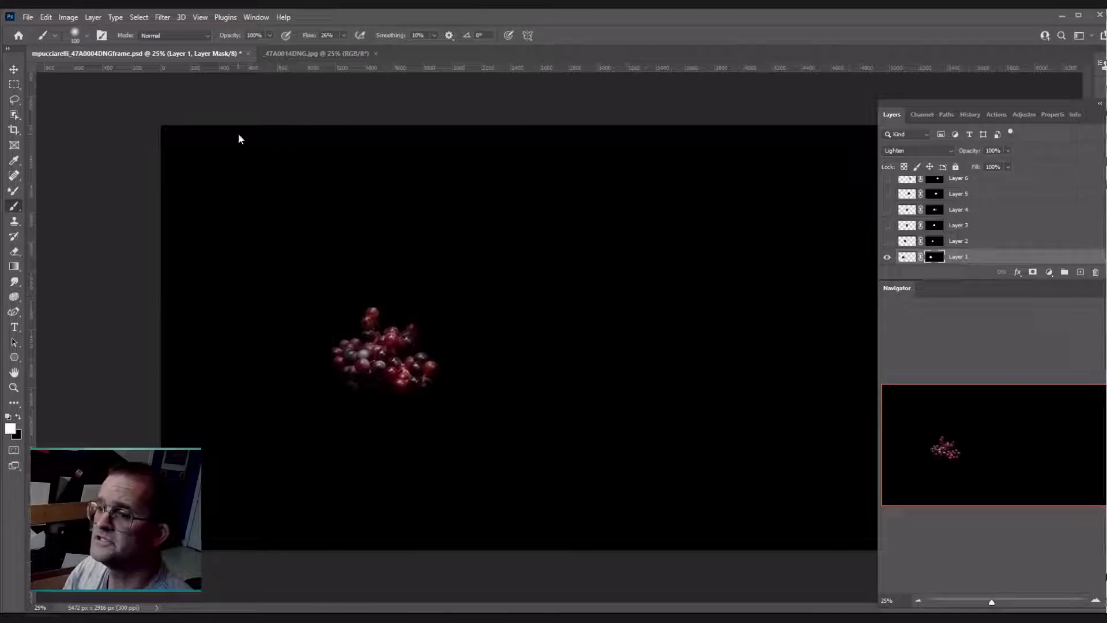
{"action": "left_click", "coordinate": [256, 19]}
{"action": "left_click", "coordinate": [278, 129]}
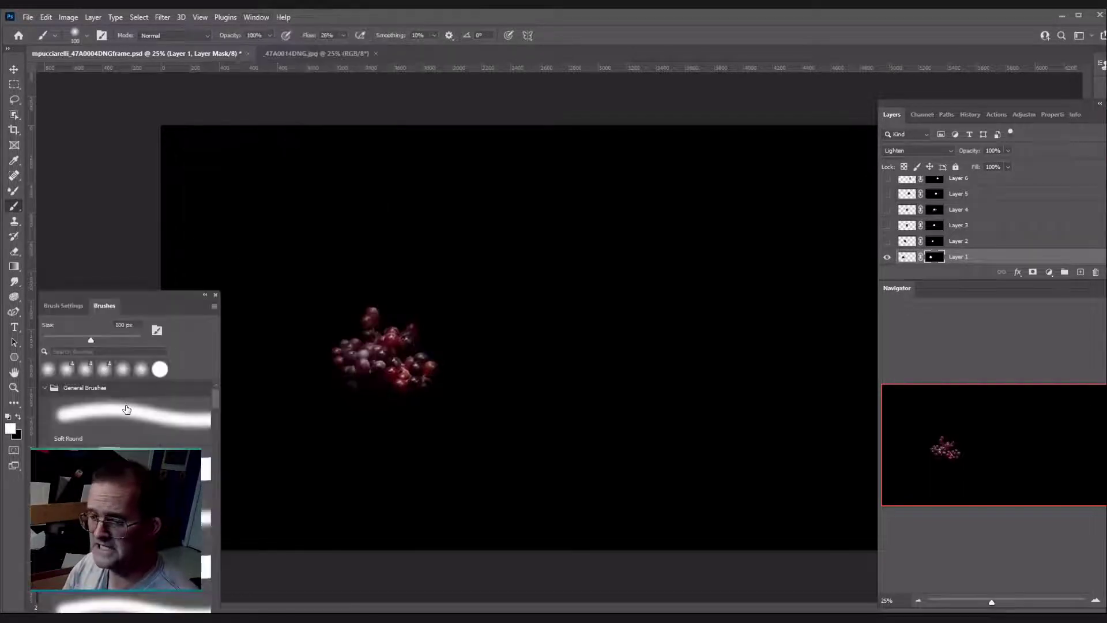
{"action": "left_click", "coordinate": [124, 411]}
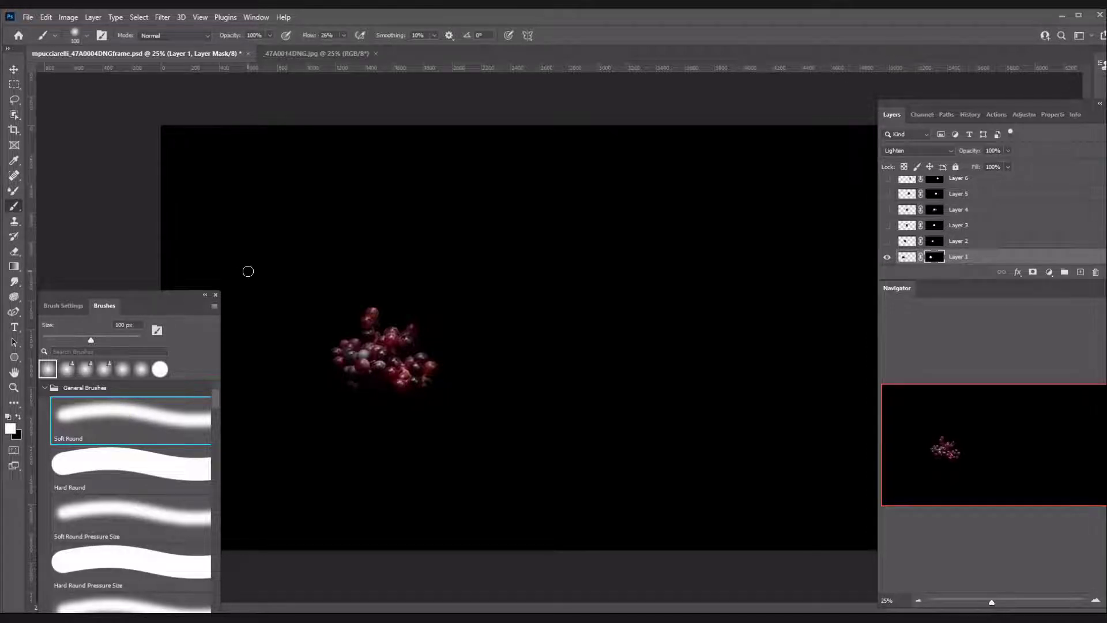
{"action": "left_click", "coordinate": [216, 294]}
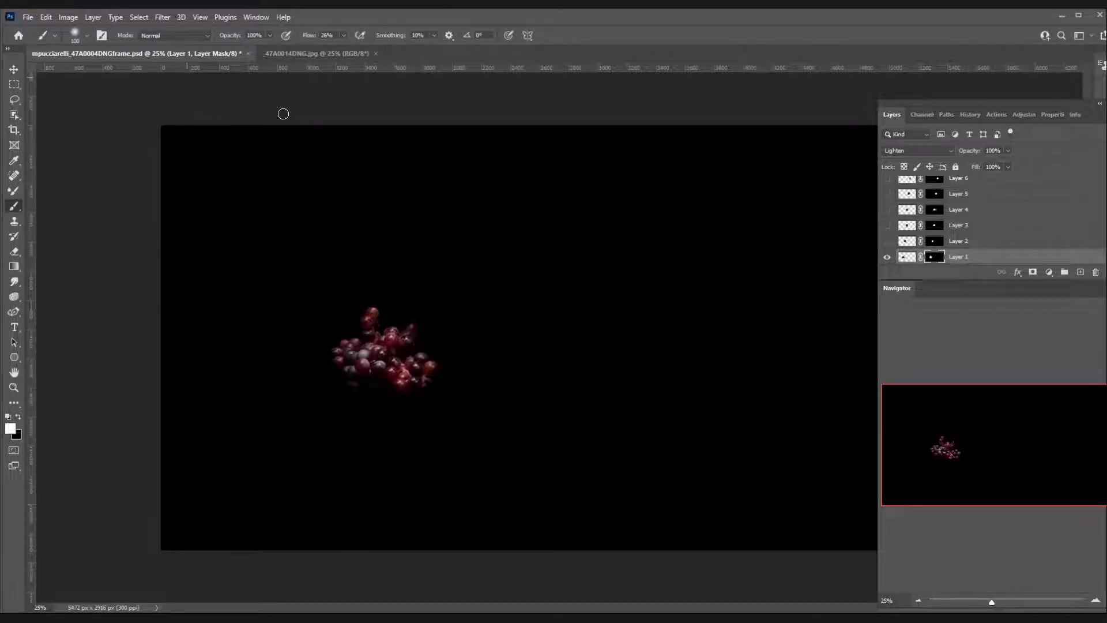
Step: Glance at the apple selection in _47A0014DNG.jpg, return to the composite PSD and examine the Paste in Place command without running it
{"action": "left_click", "coordinate": [271, 53]}
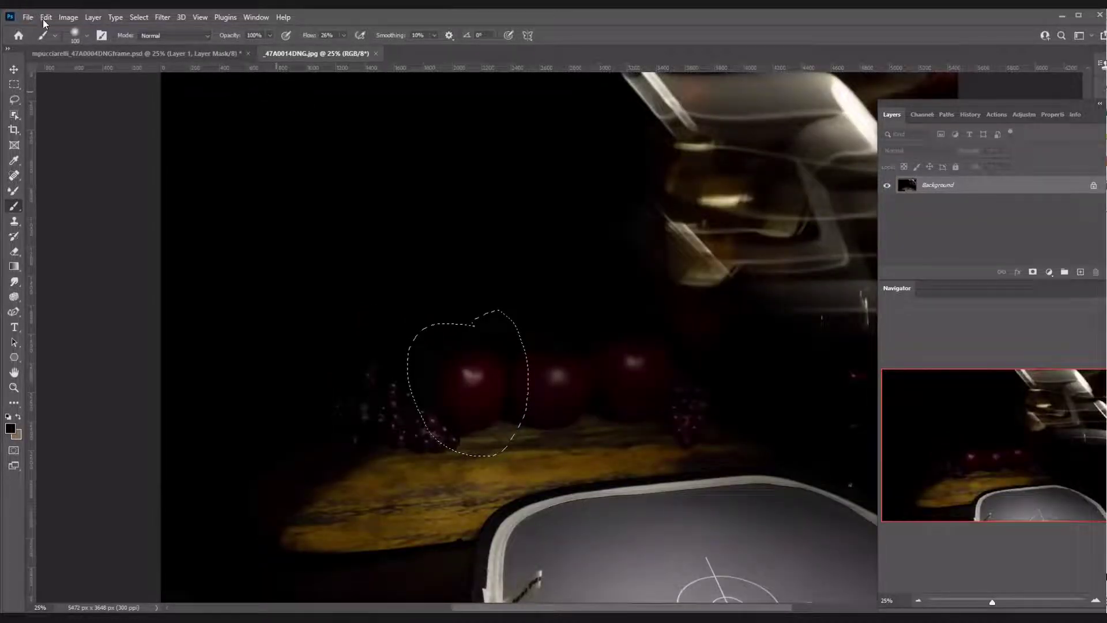
{"action": "left_click", "coordinate": [90, 52]}
{"action": "left_click", "coordinate": [46, 17]}
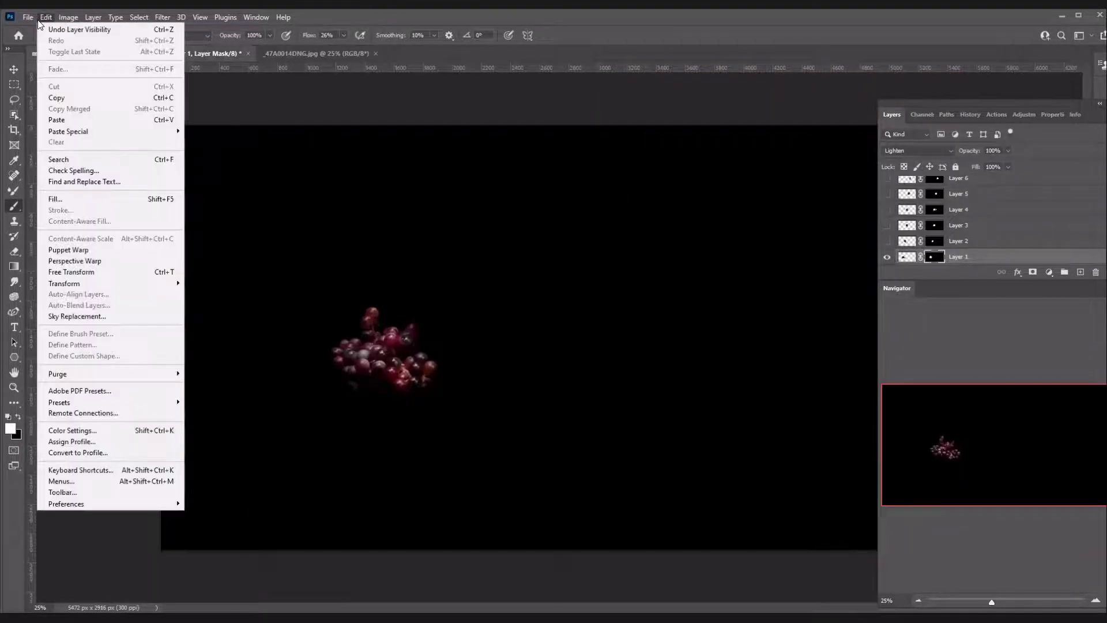
{"action": "left_click", "coordinate": [44, 18]}
{"action": "left_click", "coordinate": [44, 18]}
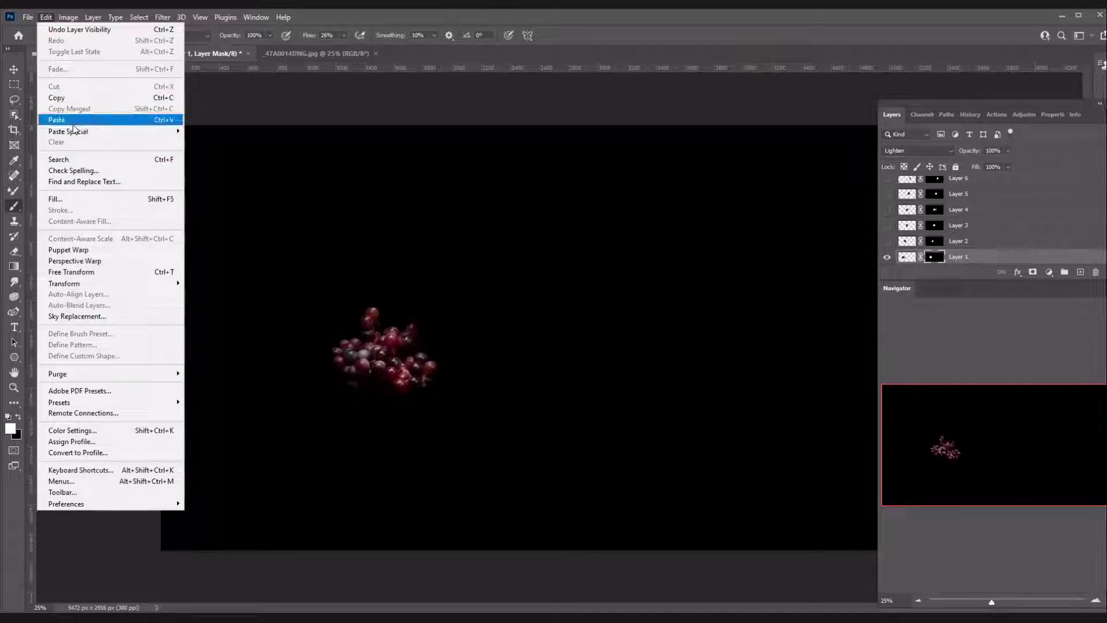
{"action": "mouse_move", "coordinate": [167, 132]}
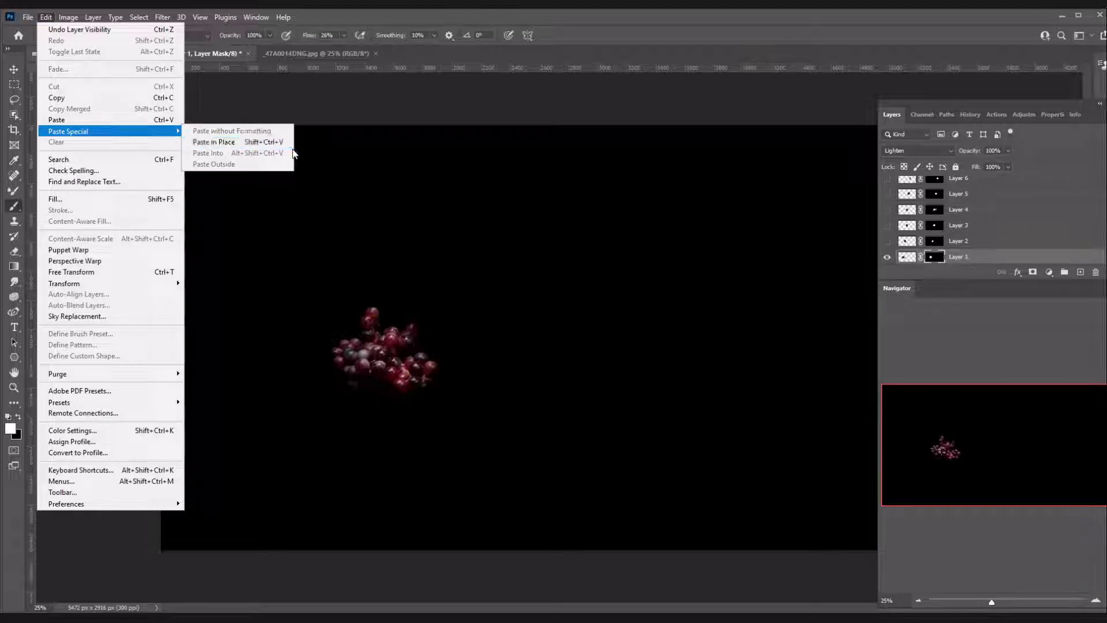
{"action": "left_click", "coordinate": [266, 144]}
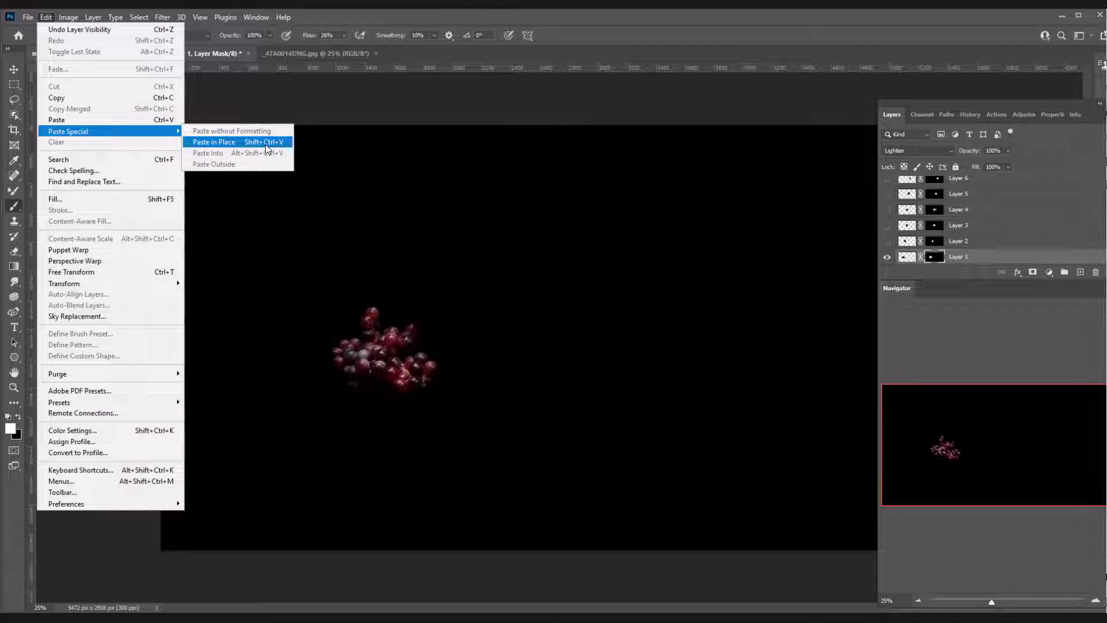
{"action": "left_click", "coordinate": [948, 253]}
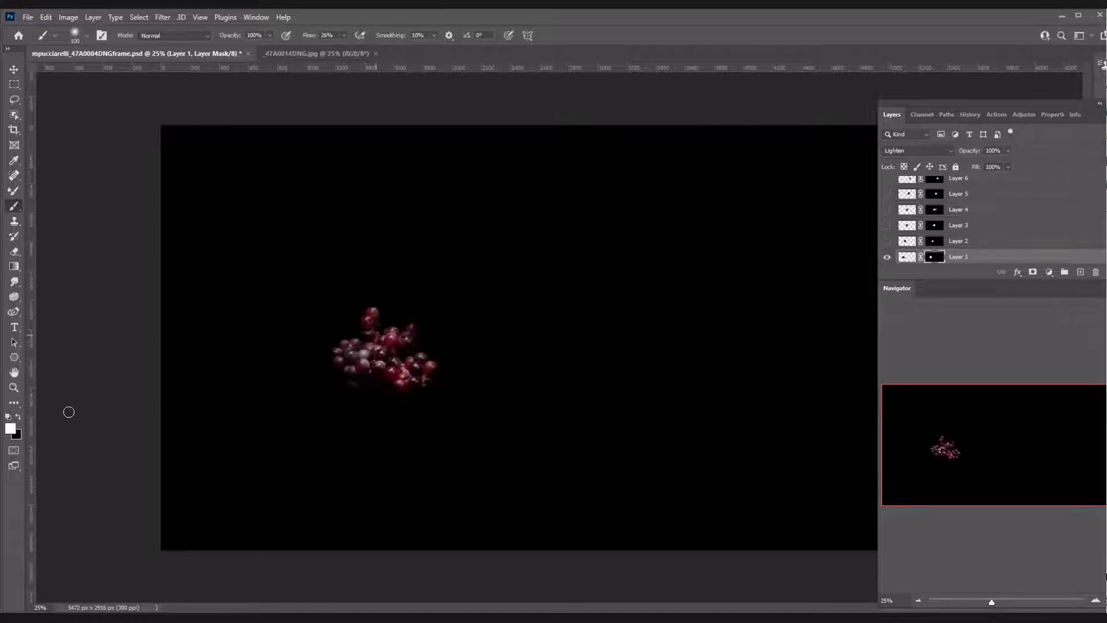
Step: Swap the foreground colour to black over the grapes on Layer 1's mask and restore it to white
{"action": "key", "text": "x"}
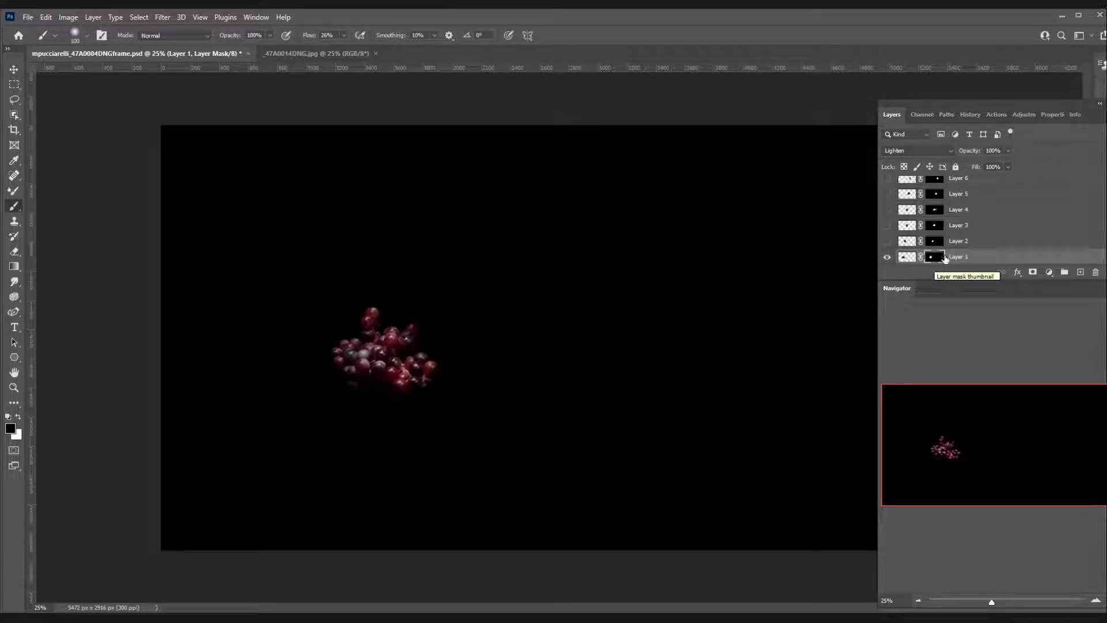
{"action": "left_click_drag", "start_coordinate": [362, 347], "coordinate": [370, 341]}
{"action": "key", "text": "x"}
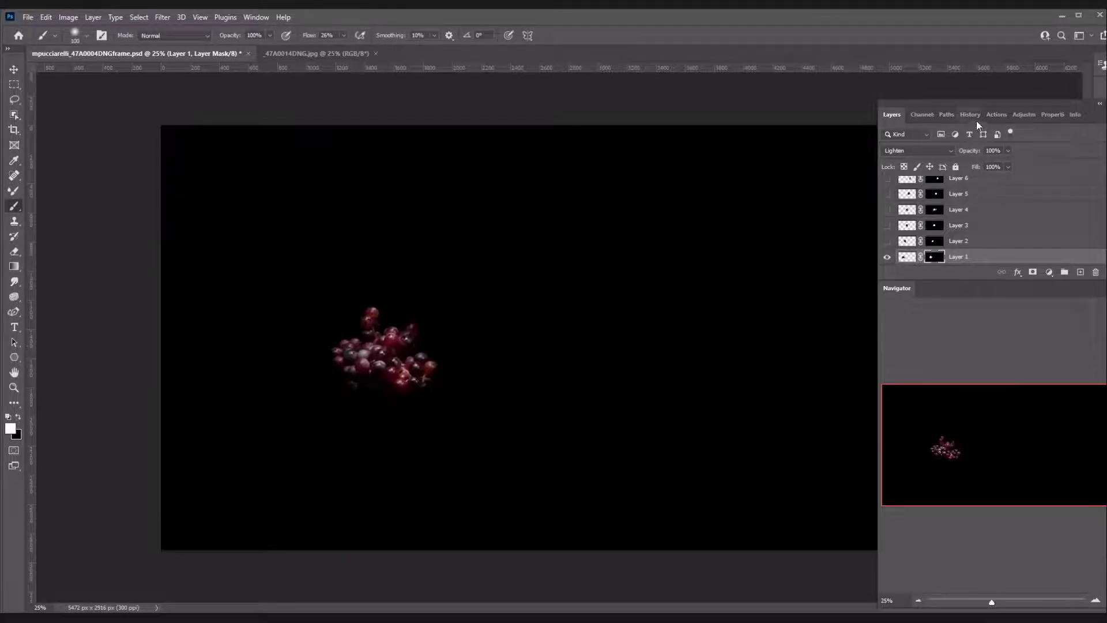
Step: Review the paste, mask and Lighten steps of the MFPlightpaintpaste action in a widened view, ending back at the layer stack
{"action": "left_click", "coordinate": [993, 114]}
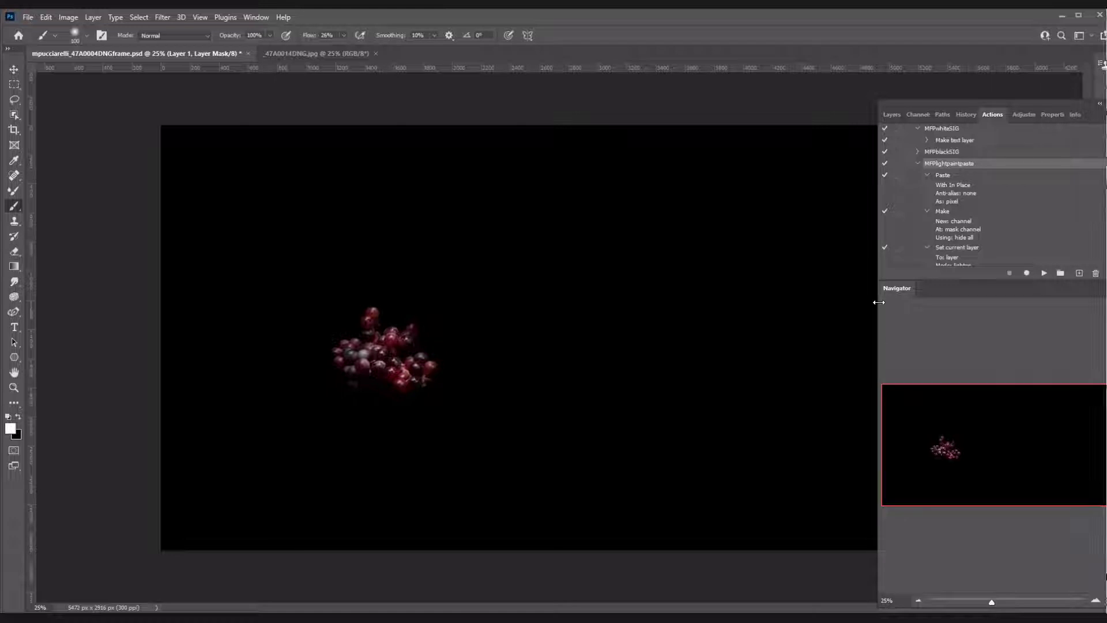
{"action": "left_click_drag", "start_coordinate": [475, 331], "coordinate": [473, 331]}
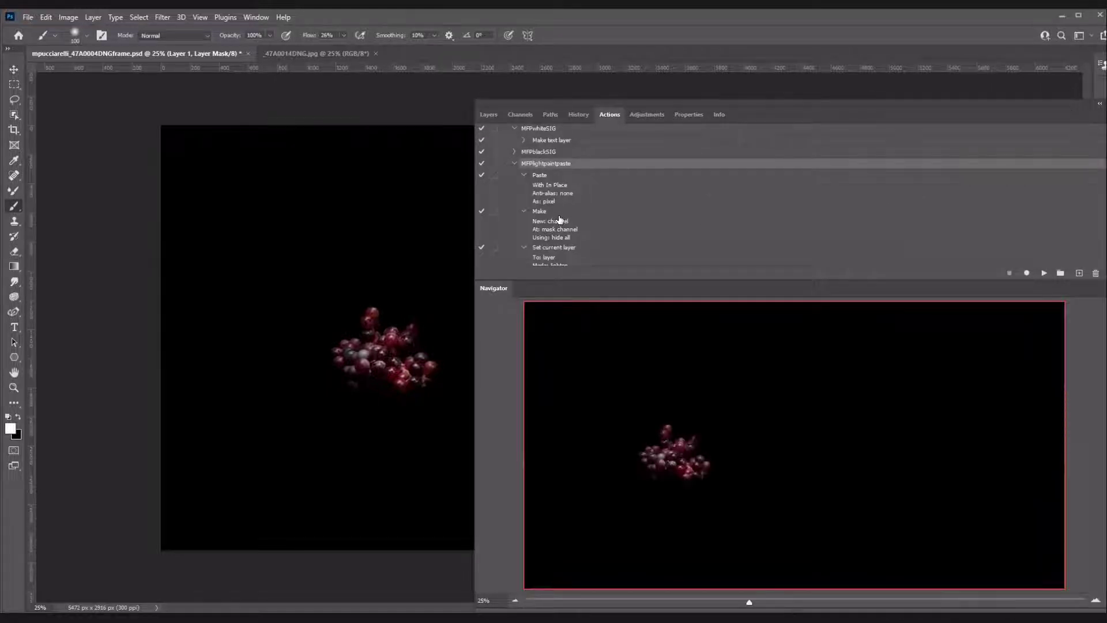
{"action": "scroll", "coordinate": [557, 221], "scroll_direction": "down", "scroll_amount": 1}
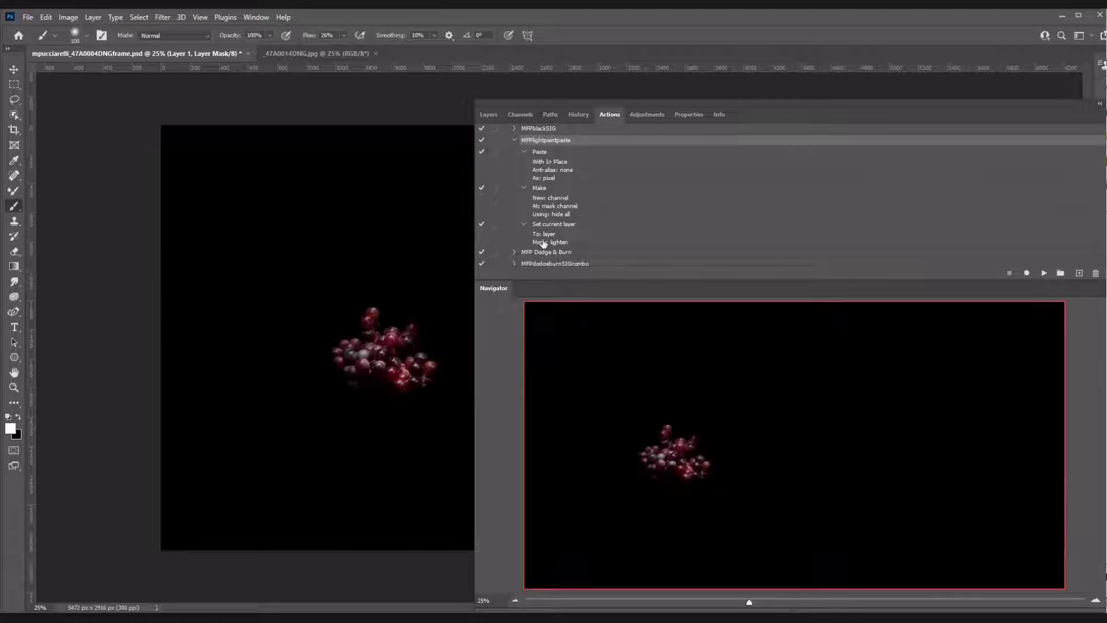
{"action": "left_click", "coordinate": [489, 115]}
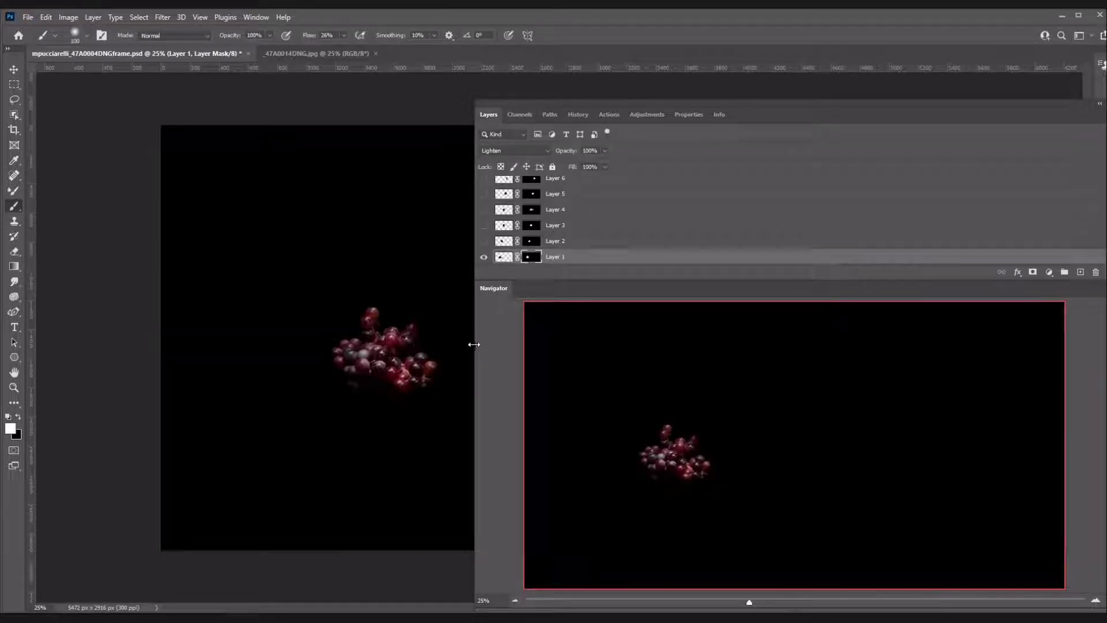
{"action": "left_click_drag", "start_coordinate": [833, 325], "coordinate": [833, 326]}
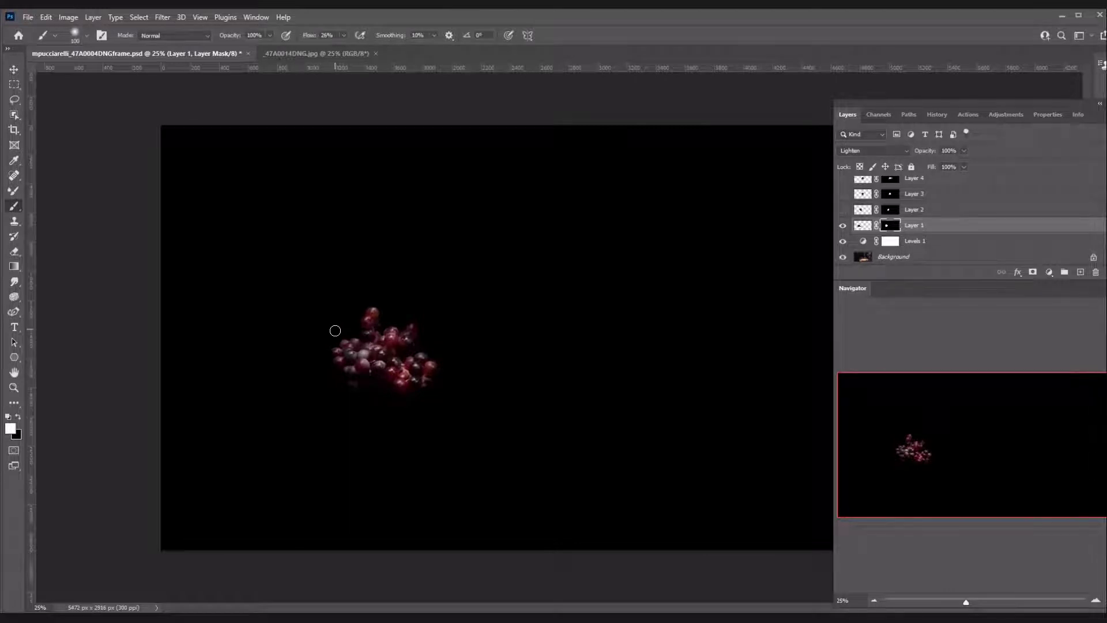
Step: Show Layer 2 with the first apple and select its layer mask, keeping white as the foreground colour
{"action": "key", "text": "x"}
{"action": "key", "text": "x"}
{"action": "left_click", "coordinate": [844, 211]}
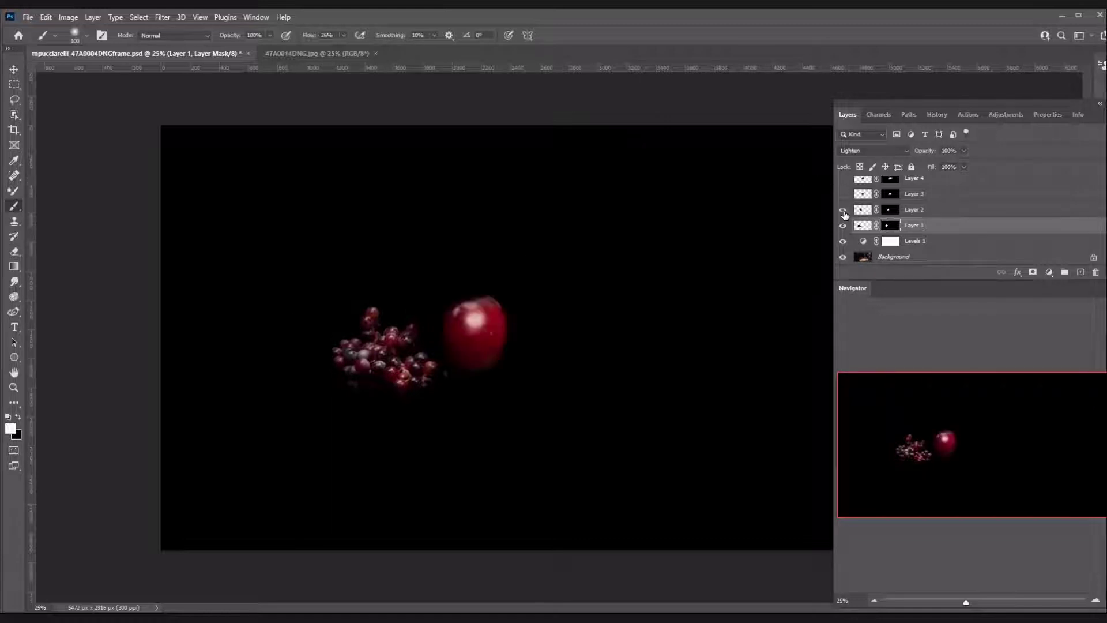
{"action": "left_click", "coordinate": [892, 214]}
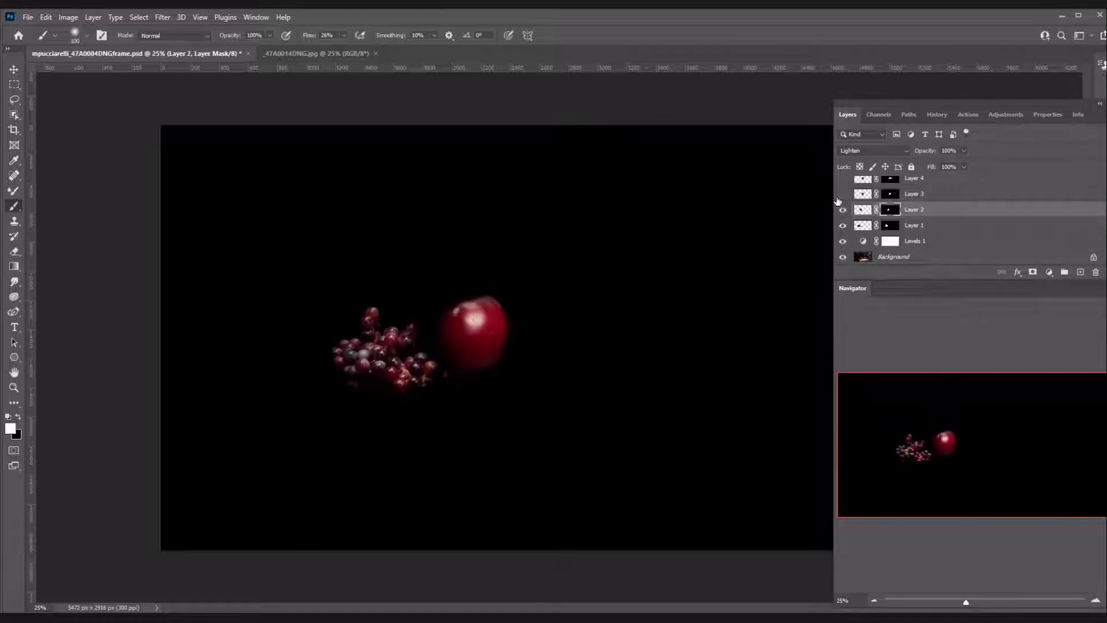
Step: In _47A0014DNG.jpg, replace the existing selection with a freehand Lasso selection around the middle apple
{"action": "left_click", "coordinate": [288, 56]}
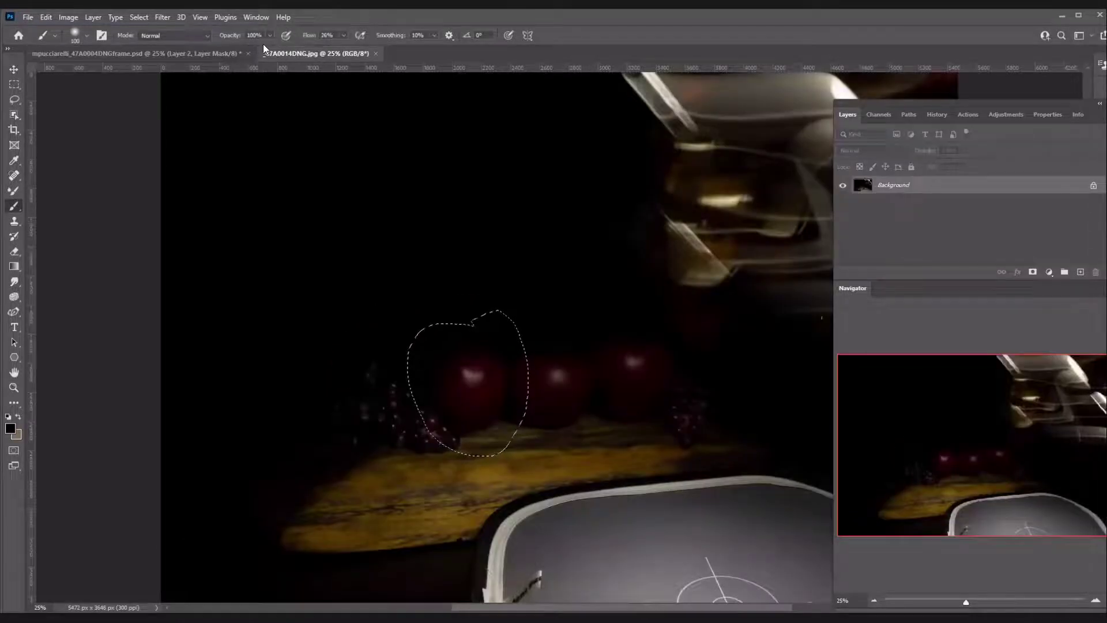
{"action": "key", "text": "ctrl+d"}
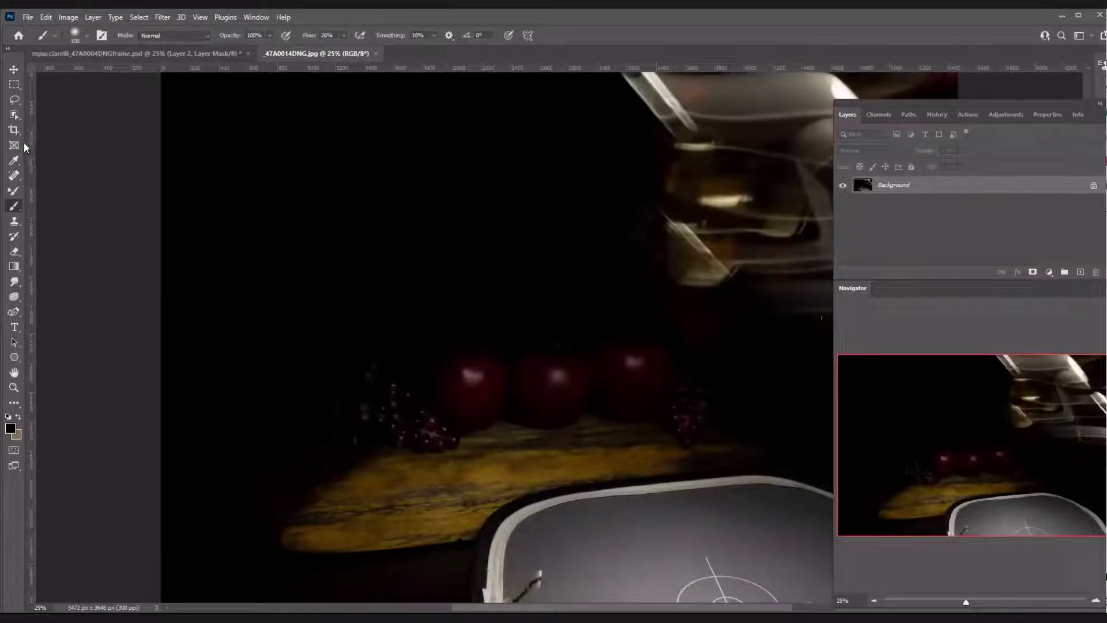
{"action": "left_click", "coordinate": [15, 99]}
{"action": "mouse_move", "coordinate": [568, 342]}
{"action": "left_mouse_down"}
{"action": "mouse_move", "coordinate": [527, 356]}
{"action": "mouse_move", "coordinate": [511, 392]}
{"action": "mouse_move", "coordinate": [564, 428]}
{"action": "mouse_move", "coordinate": [592, 357]}
{"action": "mouse_move", "coordinate": [564, 344]}
{"action": "left_mouse_up"}
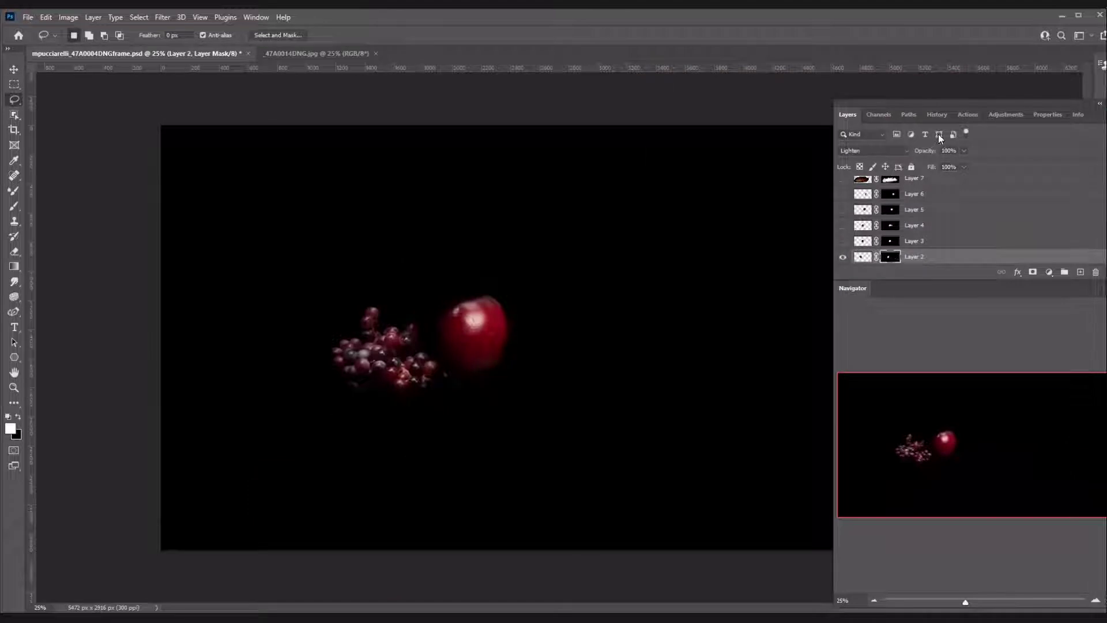
Step: In the composite PSD, examine the MFPlightpaintpaste action and the Paste in Place command it relies on, ending at the layer stack
{"action": "left_click", "coordinate": [968, 115]}
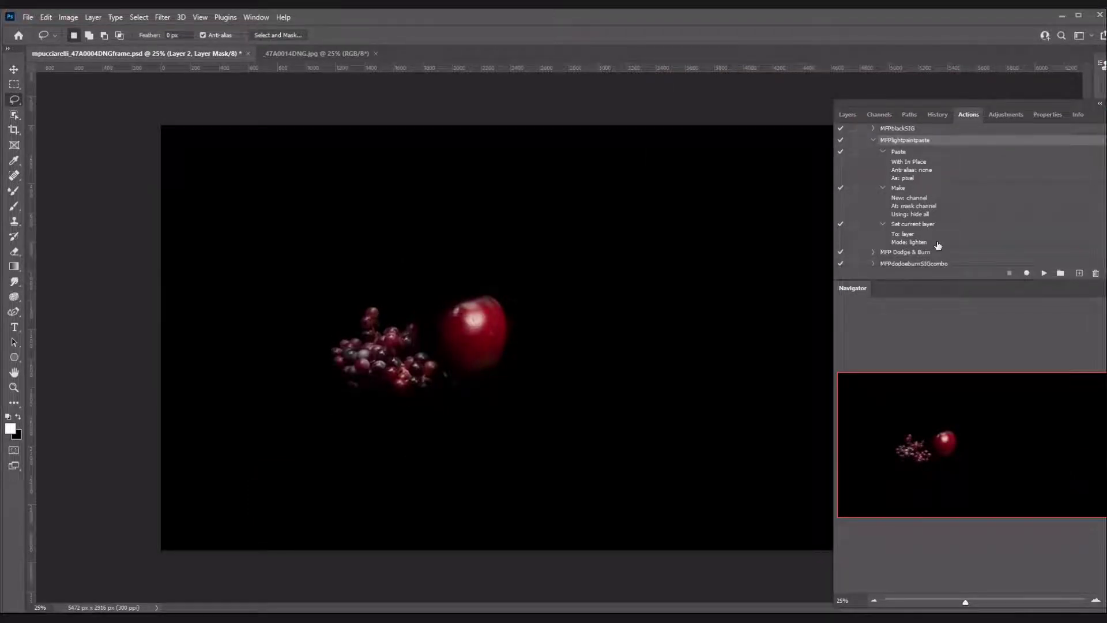
{"action": "left_click", "coordinate": [846, 115]}
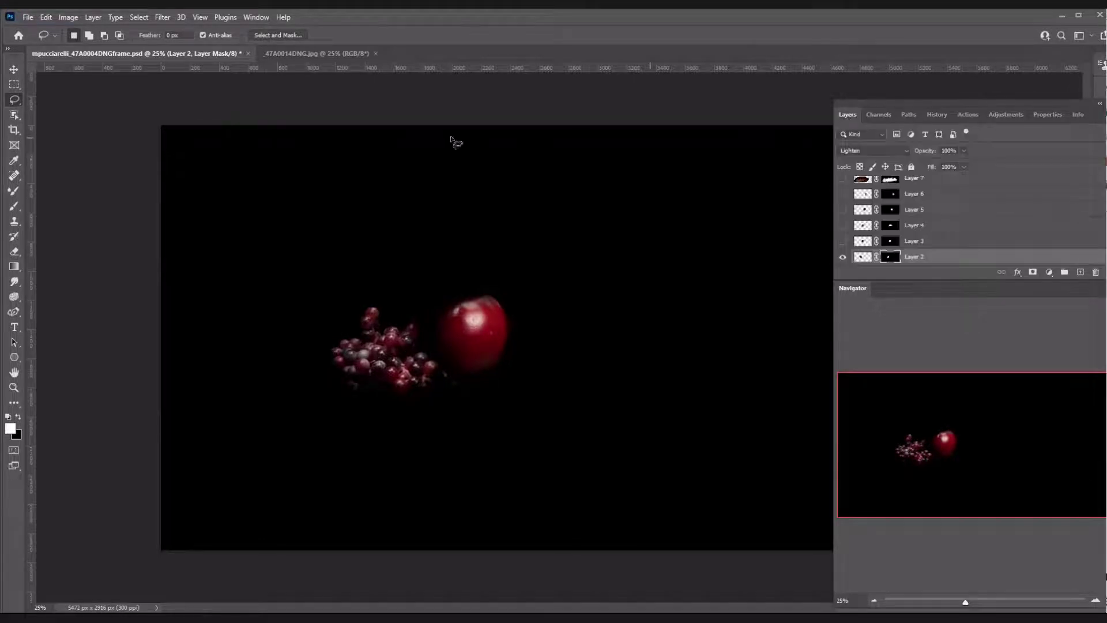
{"action": "left_click", "coordinate": [47, 17]}
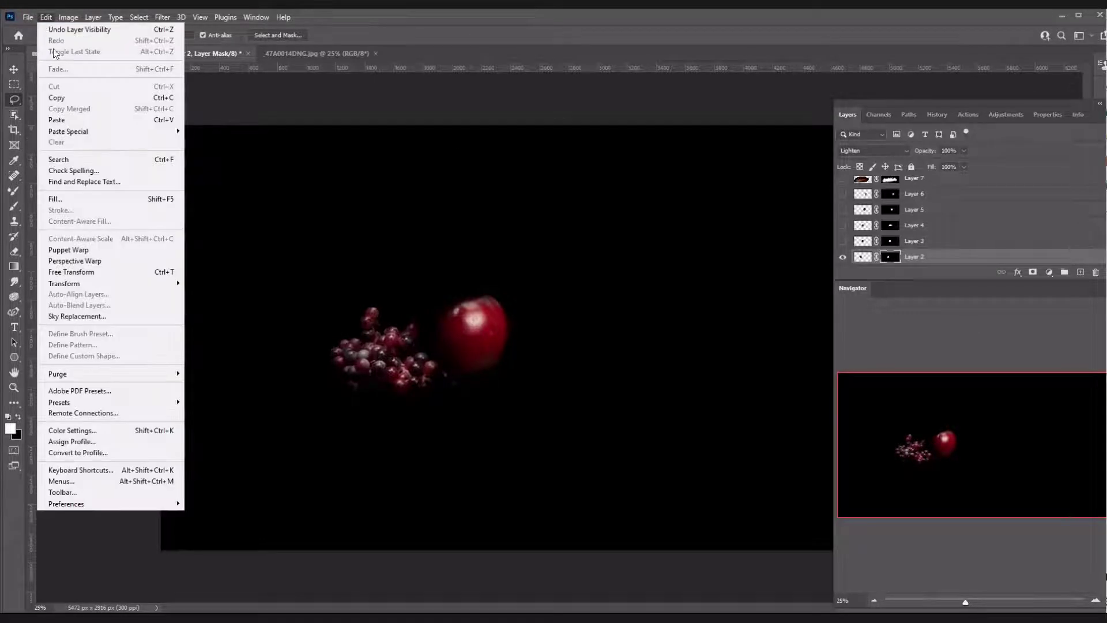
{"action": "mouse_move", "coordinate": [82, 133]}
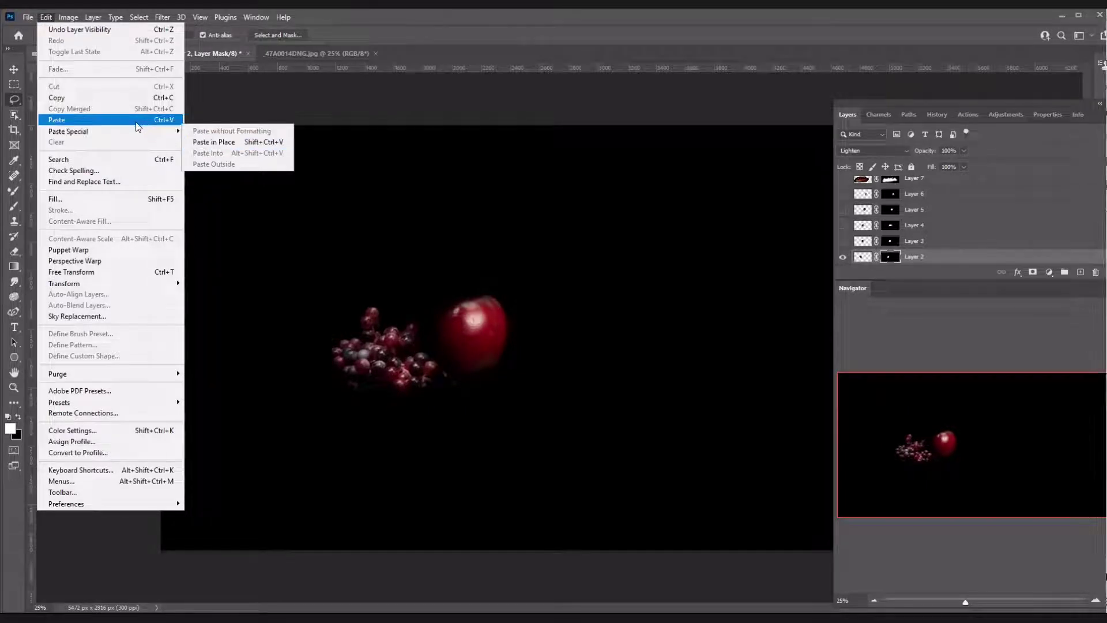
{"action": "mouse_move", "coordinate": [160, 138]}
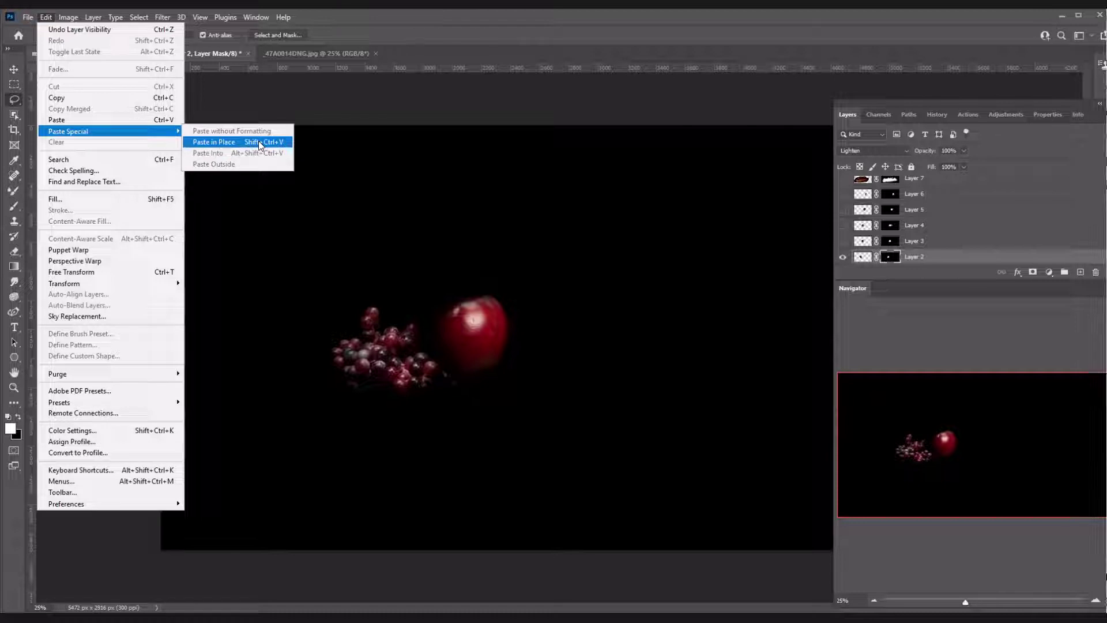
{"action": "left_click", "coordinate": [884, 268]}
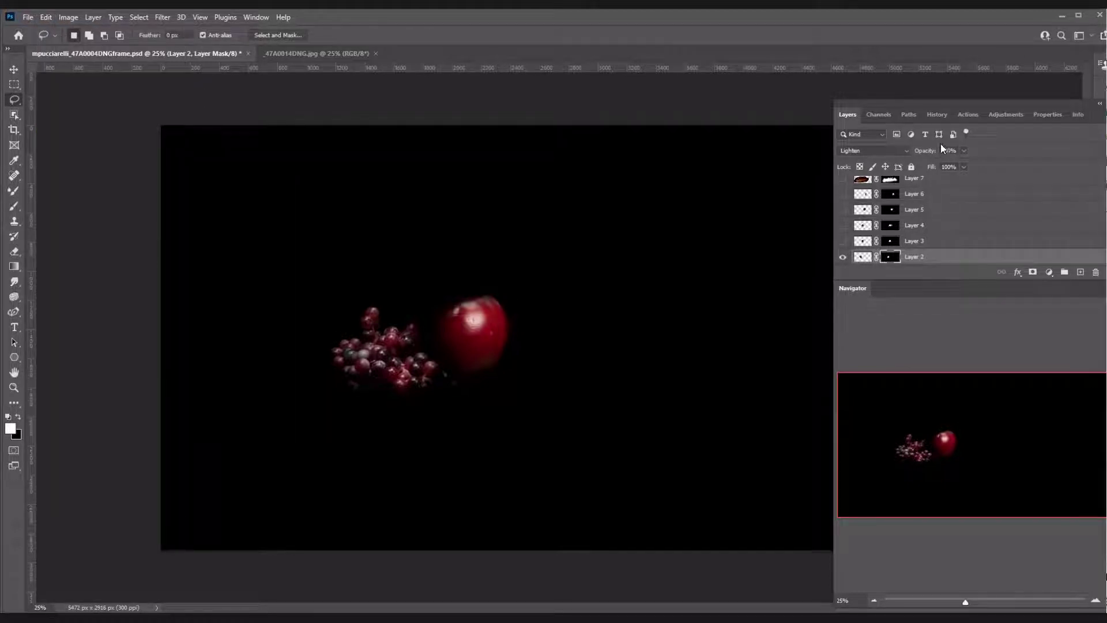
{"action": "left_click", "coordinate": [971, 116]}
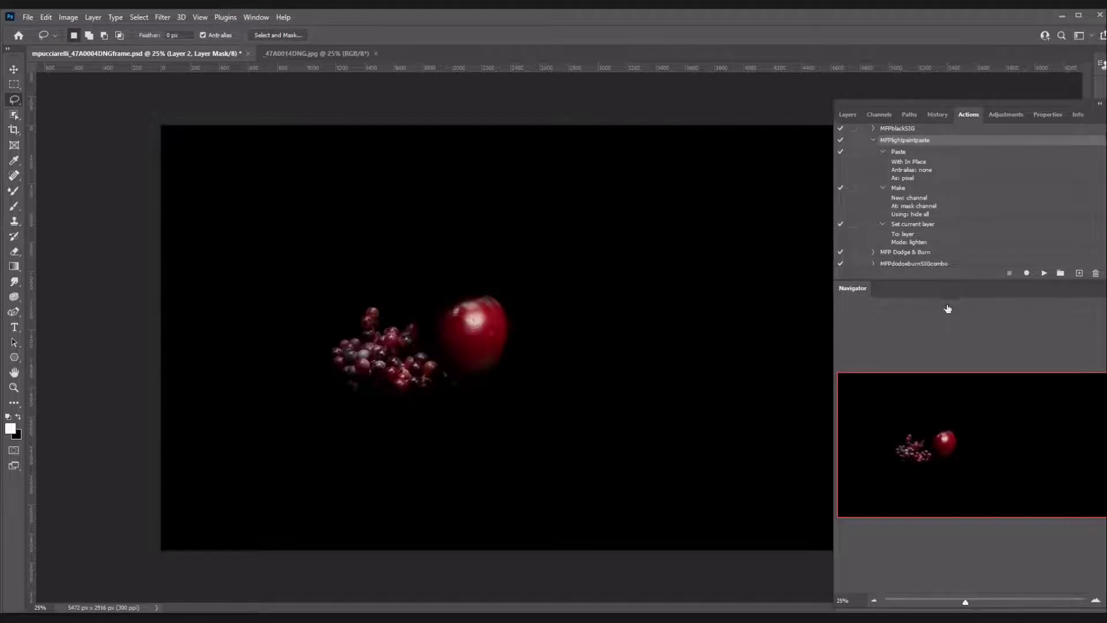
{"action": "left_click", "coordinate": [848, 116]}
Step: Show Layer 3 with the second apple, and draw a freehand Lasso selection around the rightmost apple in _47A0014DNG.jpg
{"action": "left_click", "coordinate": [843, 242]}
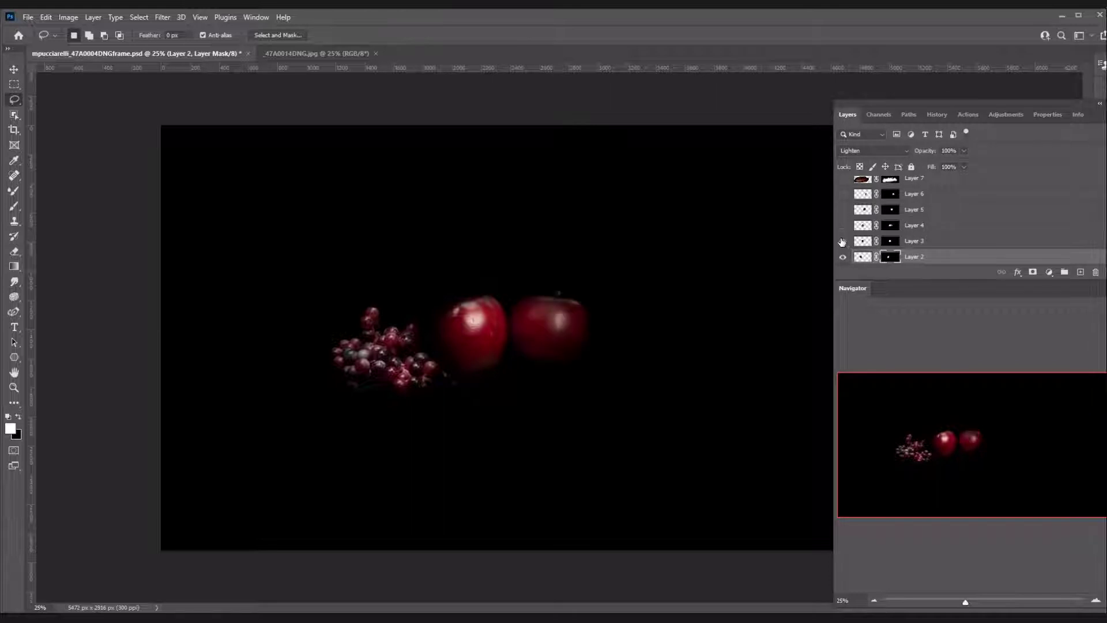
{"action": "left_click", "coordinate": [267, 56]}
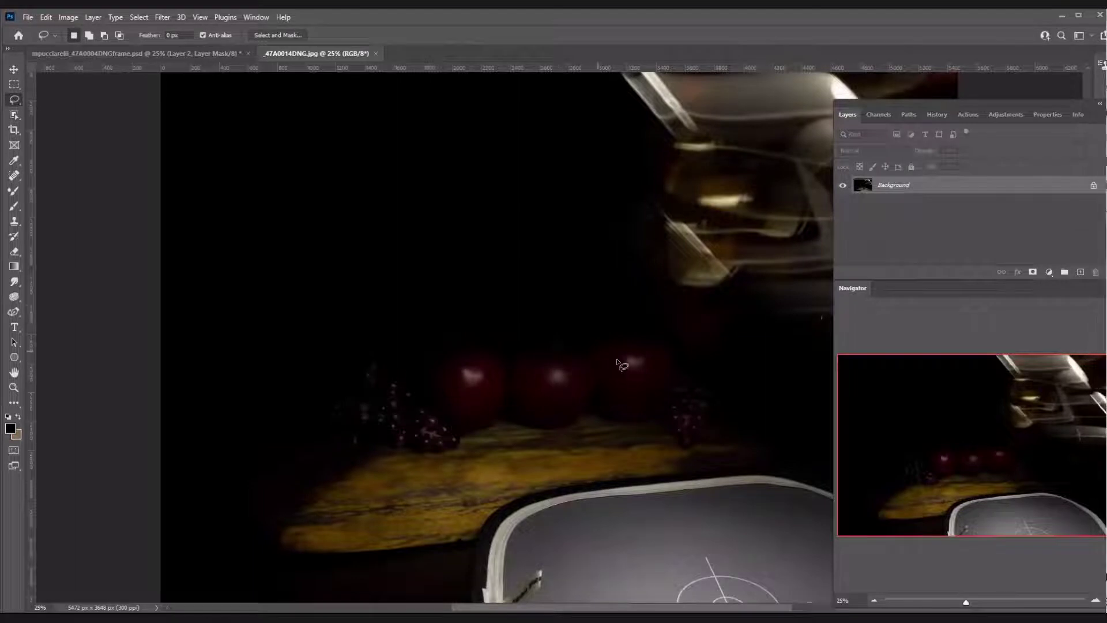
{"action": "mouse_move", "coordinate": [647, 341]}
{"action": "left_mouse_down"}
{"action": "mouse_move", "coordinate": [597, 369]}
{"action": "mouse_move", "coordinate": [592, 402]}
{"action": "mouse_move", "coordinate": [628, 437]}
{"action": "mouse_move", "coordinate": [664, 431]}
{"action": "mouse_move", "coordinate": [682, 396]}
{"action": "mouse_move", "coordinate": [650, 334]}
{"action": "left_mouse_up"}
Step: Return to the composite PSD and check the MFPlightpaintpaste action's steps once more before going back to the layers
{"action": "left_click", "coordinate": [100, 56]}
{"action": "left_click", "coordinate": [967, 114]}
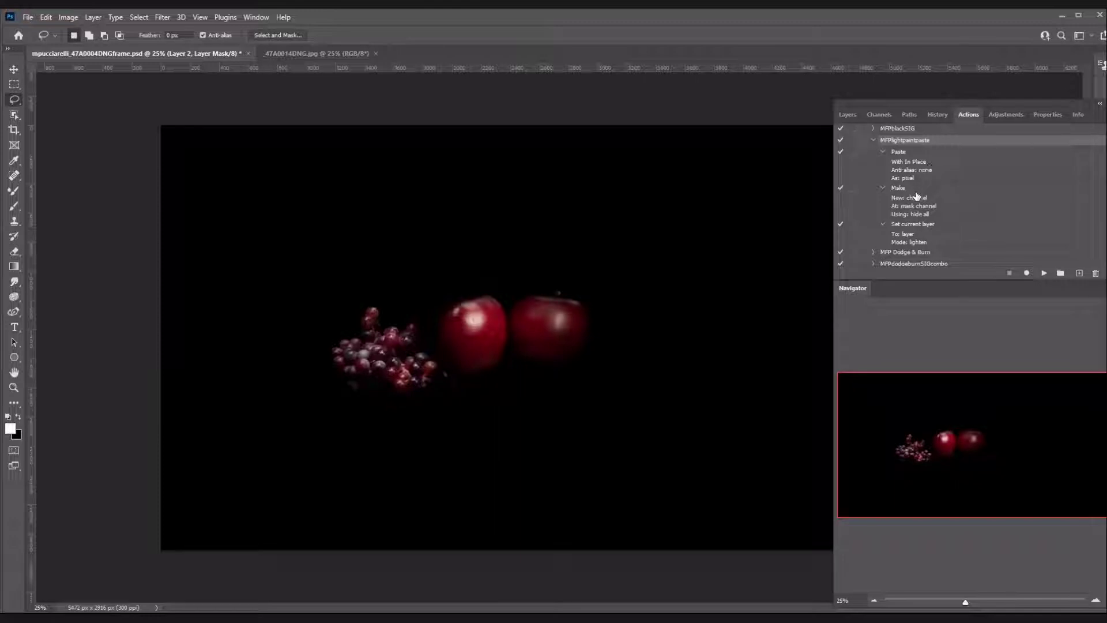
{"action": "left_click", "coordinate": [847, 115]}
Step: Select Layer 3's layer mask and activate the Brush tool for painting on it
{"action": "left_click", "coordinate": [889, 241]}
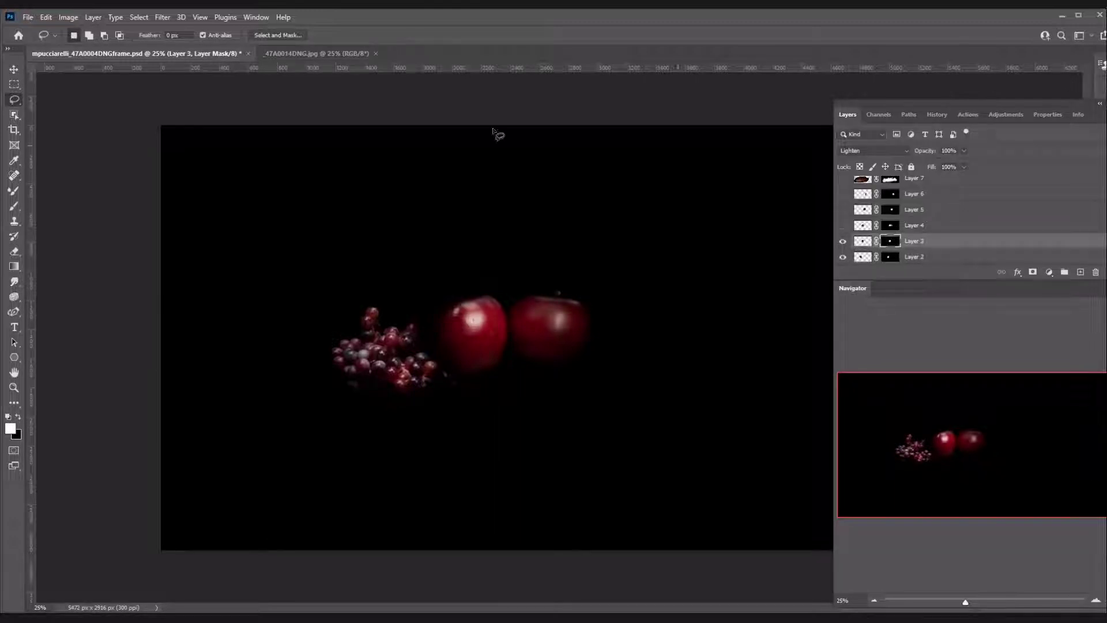
{"action": "left_click", "coordinate": [45, 17]}
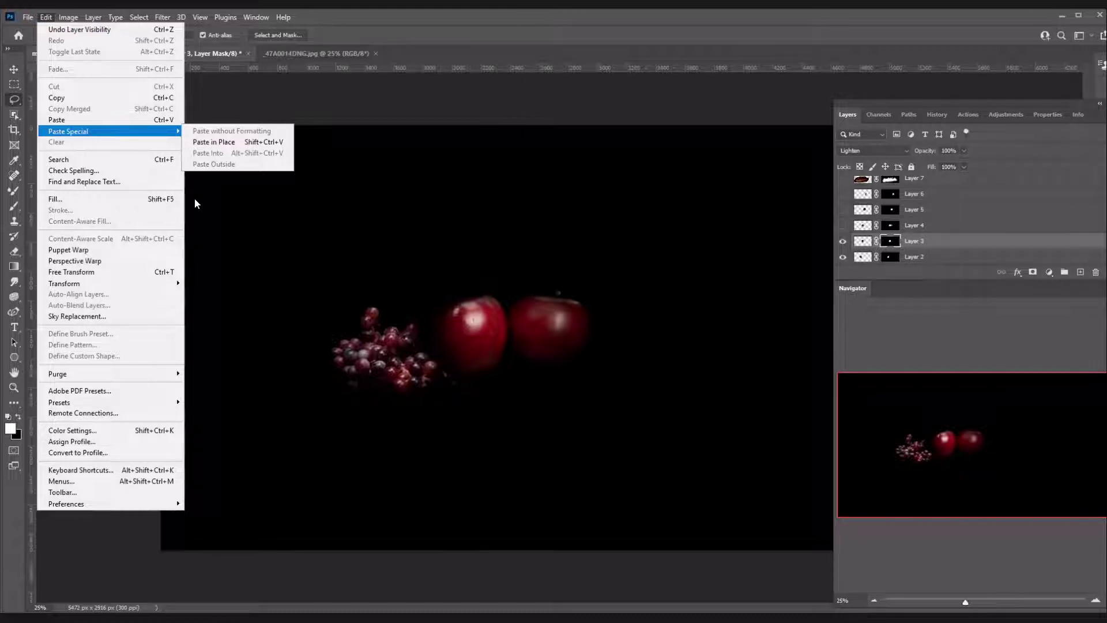
{"action": "left_click", "coordinate": [14, 204]}
{"action": "left_click", "coordinate": [14, 204]}
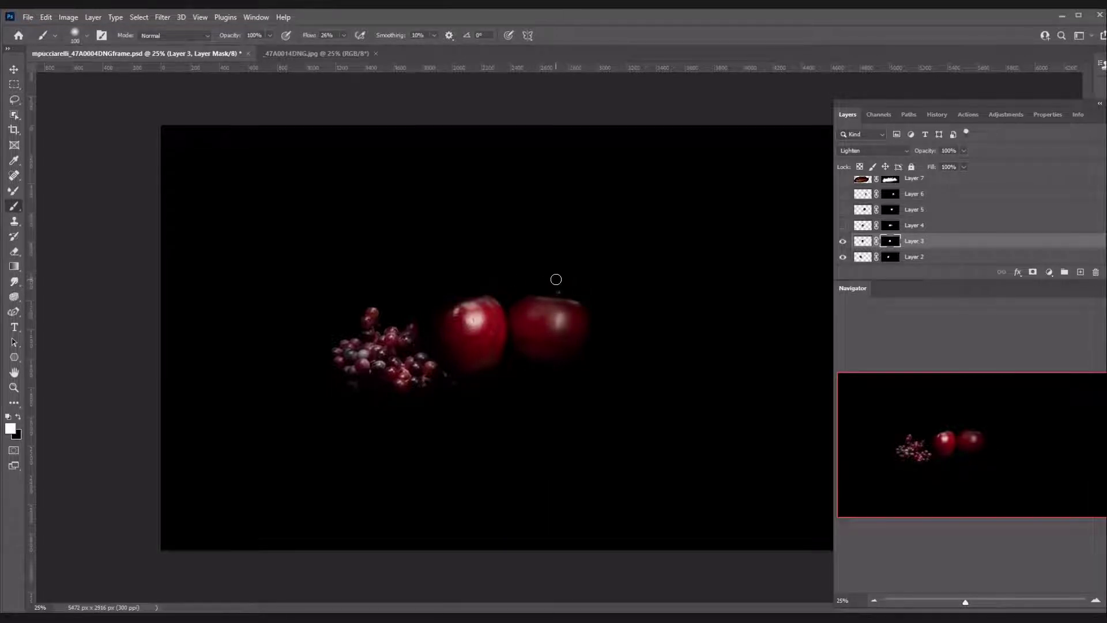
Step: Show Layer 4, which adds light to the middle apple, and select its layer mask for painting
{"action": "key", "text": "x"}
{"action": "key", "text": "x"}
{"action": "left_click", "coordinate": [843, 225]}
{"action": "left_click", "coordinate": [887, 225]}
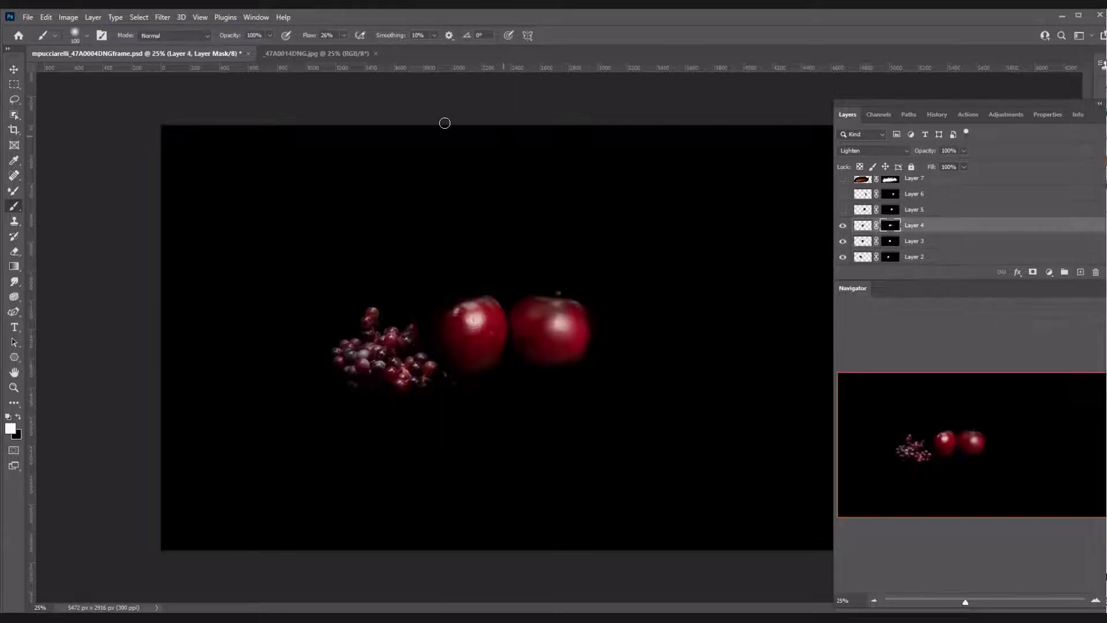
Step: In _47A0014DNG.jpg, draw a freehand Lasso selection loosely around the middle apple
{"action": "left_click", "coordinate": [304, 55]}
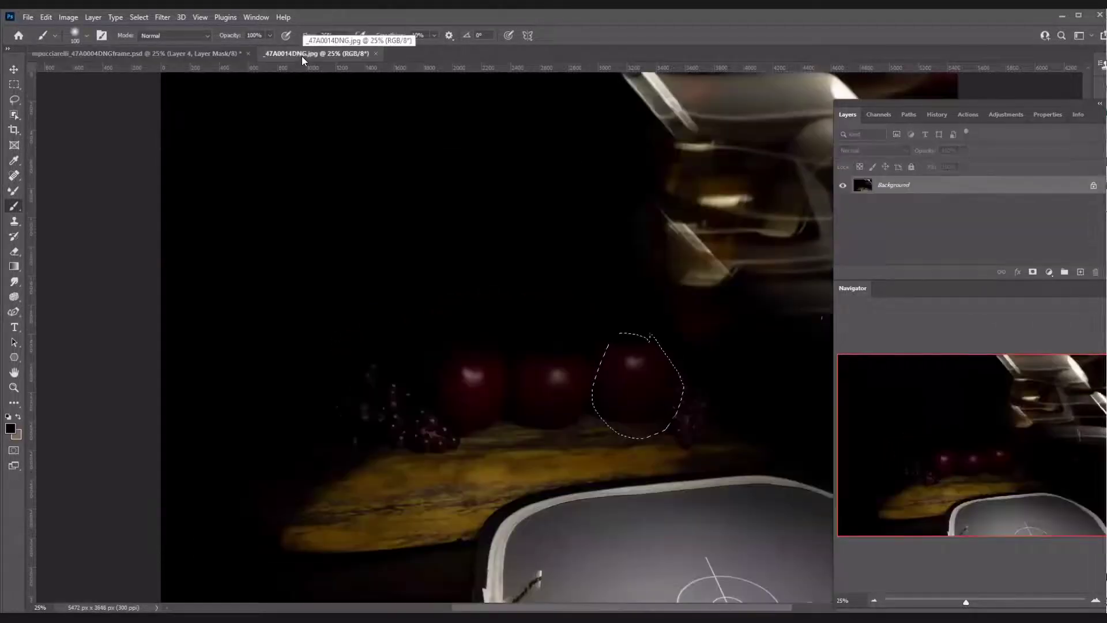
{"action": "left_click", "coordinate": [15, 99]}
{"action": "mouse_move", "coordinate": [573, 329]}
{"action": "left_mouse_down"}
{"action": "mouse_move", "coordinate": [497, 378]}
{"action": "mouse_move", "coordinate": [524, 447]}
{"action": "mouse_move", "coordinate": [621, 386]}
{"action": "mouse_move", "coordinate": [560, 285]}
{"action": "left_mouse_up"}
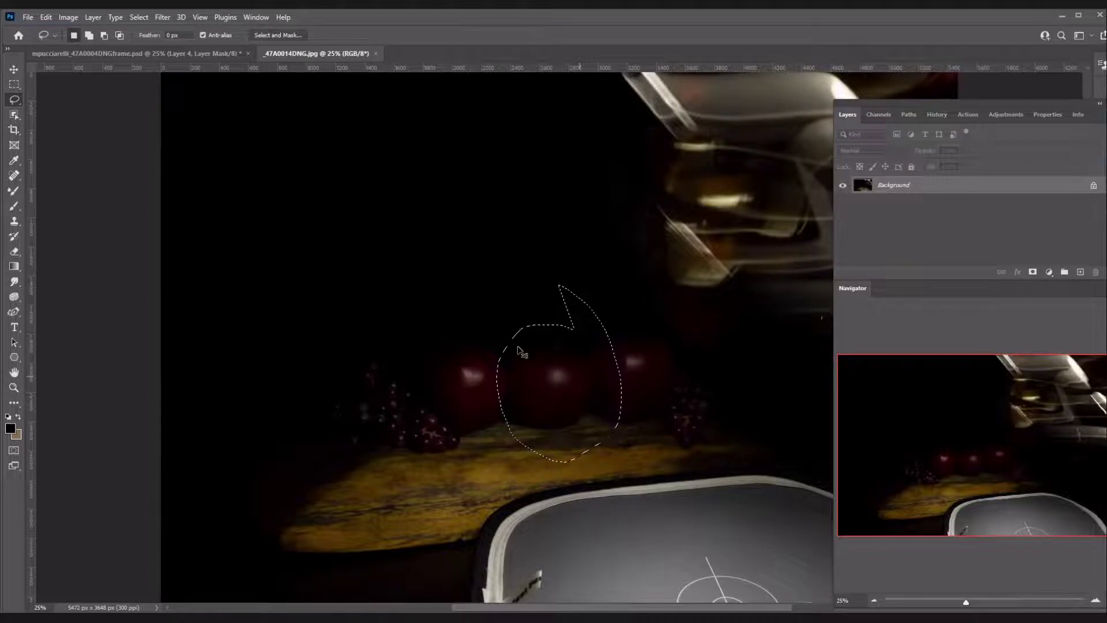
Step: In the composite PSD, recheck the MFPlightpaintpaste action's steps, and show Layer 5 with the third apple, selecting its layer mask
{"action": "key", "text": "ctrl+Tab"}
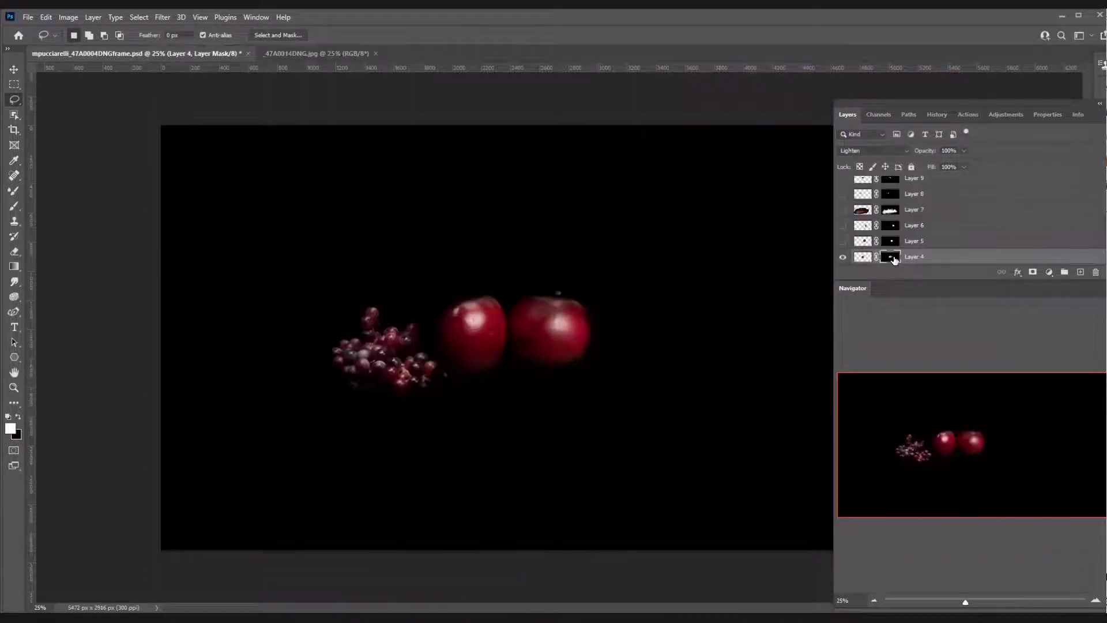
{"action": "left_click", "coordinate": [972, 115]}
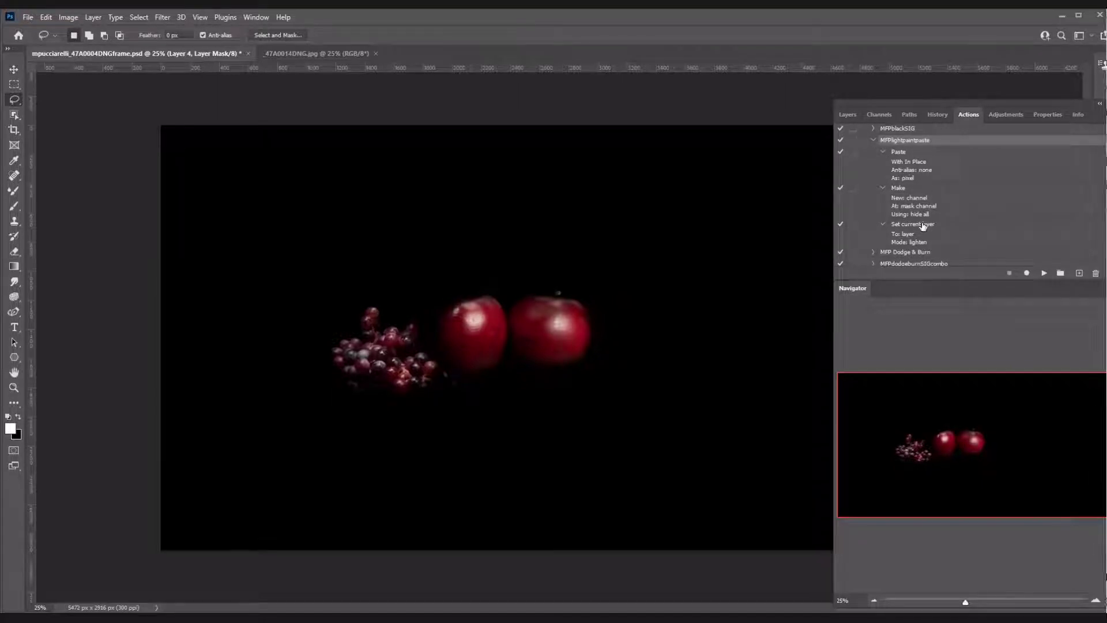
{"action": "left_click", "coordinate": [847, 115]}
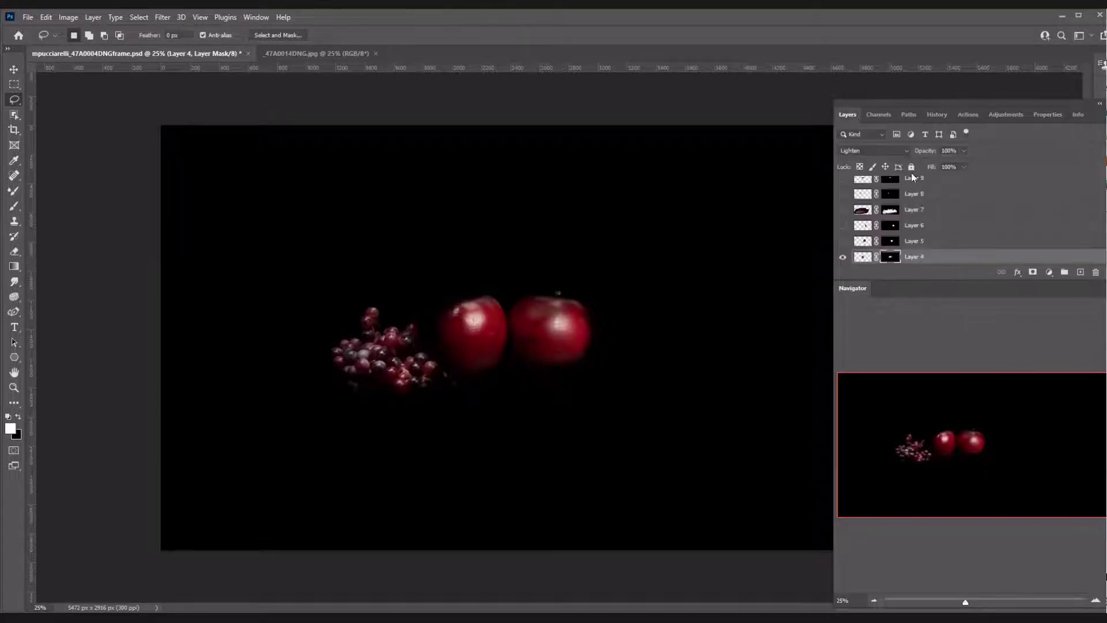
{"action": "left_click", "coordinate": [843, 242]}
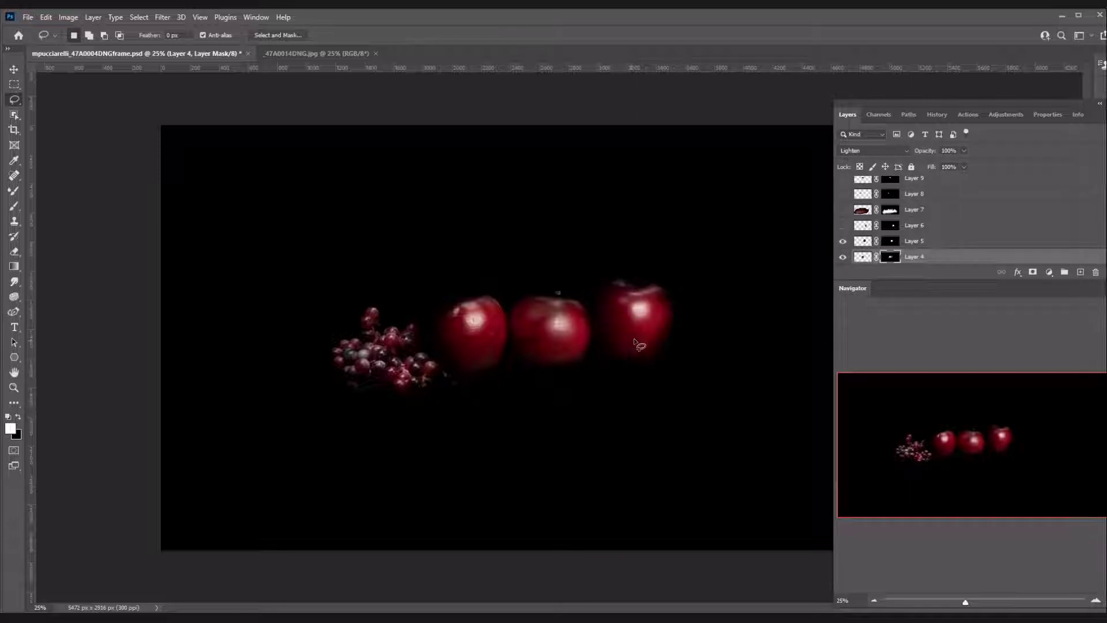
{"action": "left_click", "coordinate": [891, 243]}
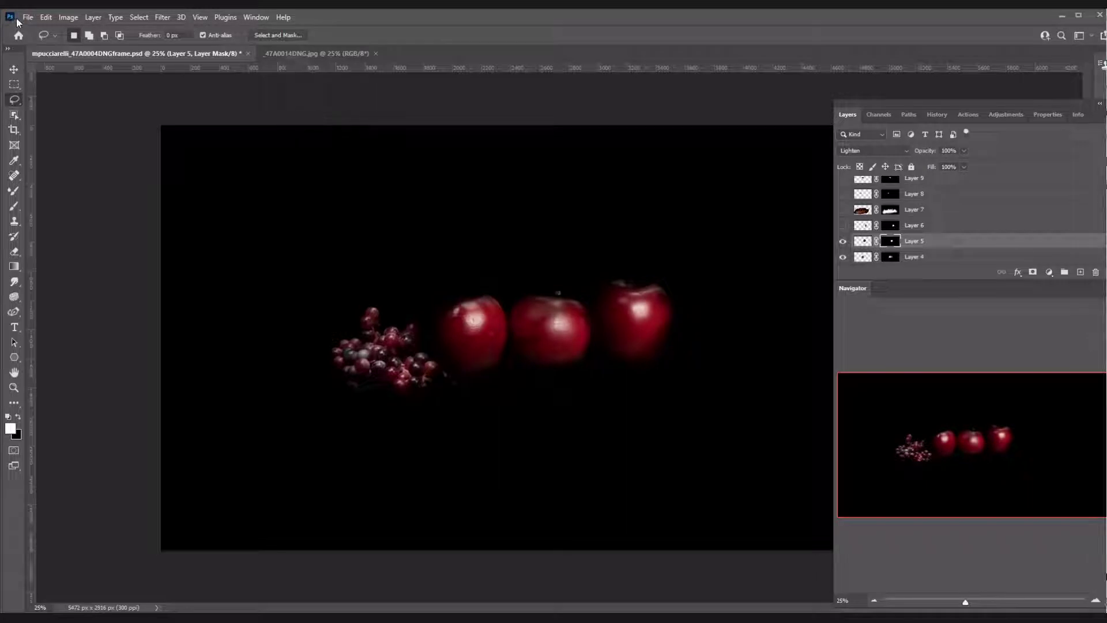
Step: In _47A0014DNG.jpg, clear the existing selection and draw a freehand Lasso selection around the rightmost apple
{"action": "left_click", "coordinate": [282, 53]}
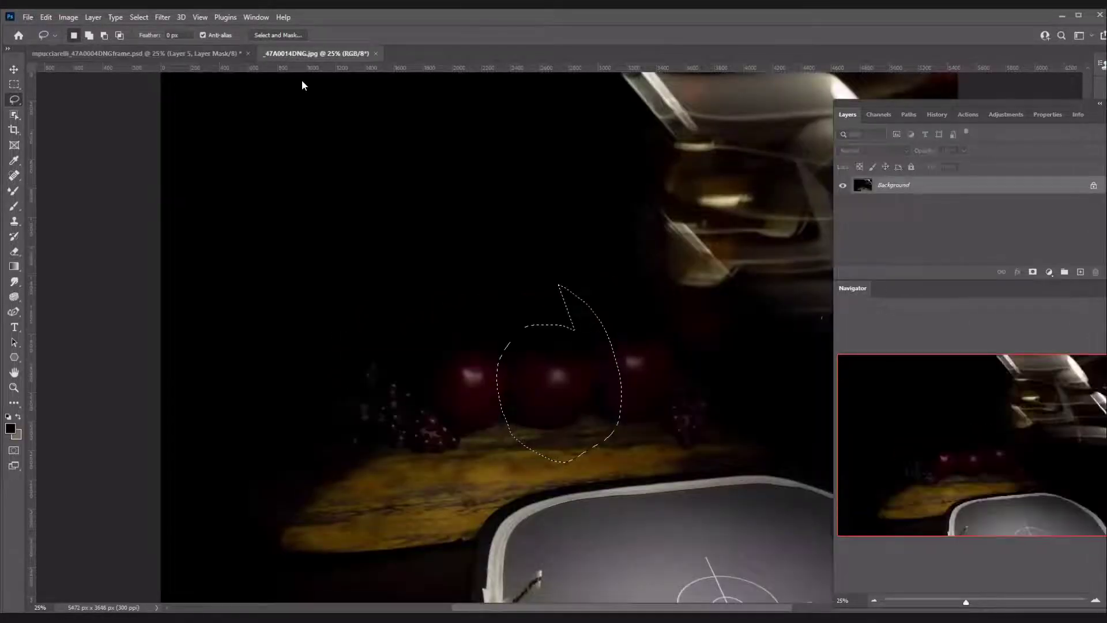
{"action": "key", "text": "x"}
{"action": "key", "text": "ctrl+d"}
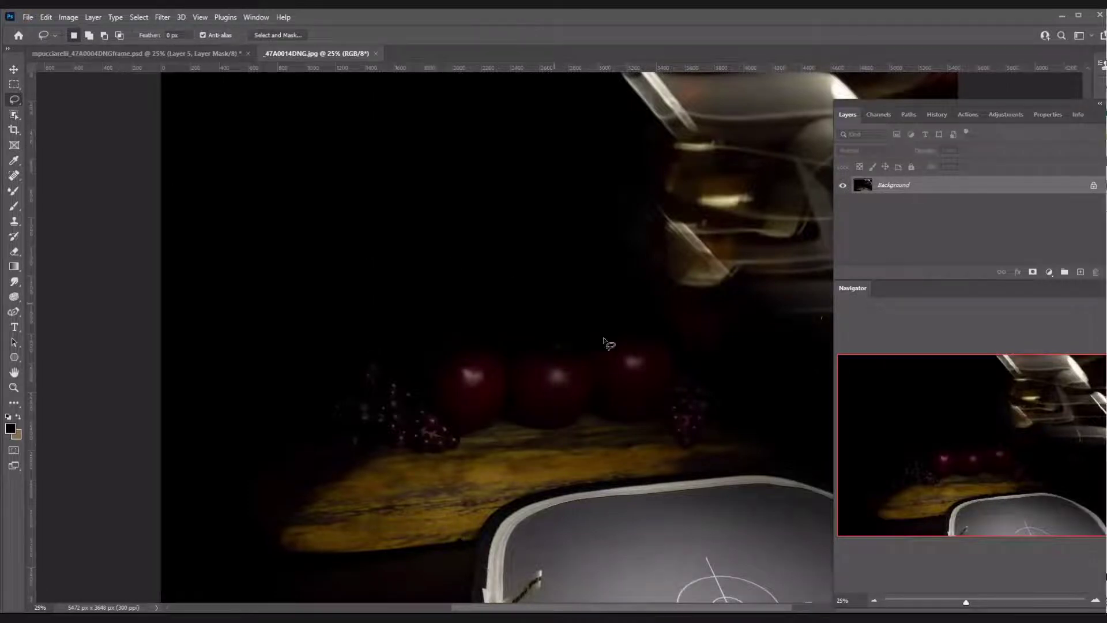
{"action": "mouse_move", "coordinate": [652, 336]}
{"action": "left_mouse_down"}
{"action": "mouse_move", "coordinate": [632, 325]}
{"action": "mouse_move", "coordinate": [572, 345]}
{"action": "mouse_move", "coordinate": [646, 467]}
{"action": "mouse_move", "coordinate": [671, 380]}
{"action": "mouse_move", "coordinate": [652, 339]}
{"action": "left_mouse_up"}
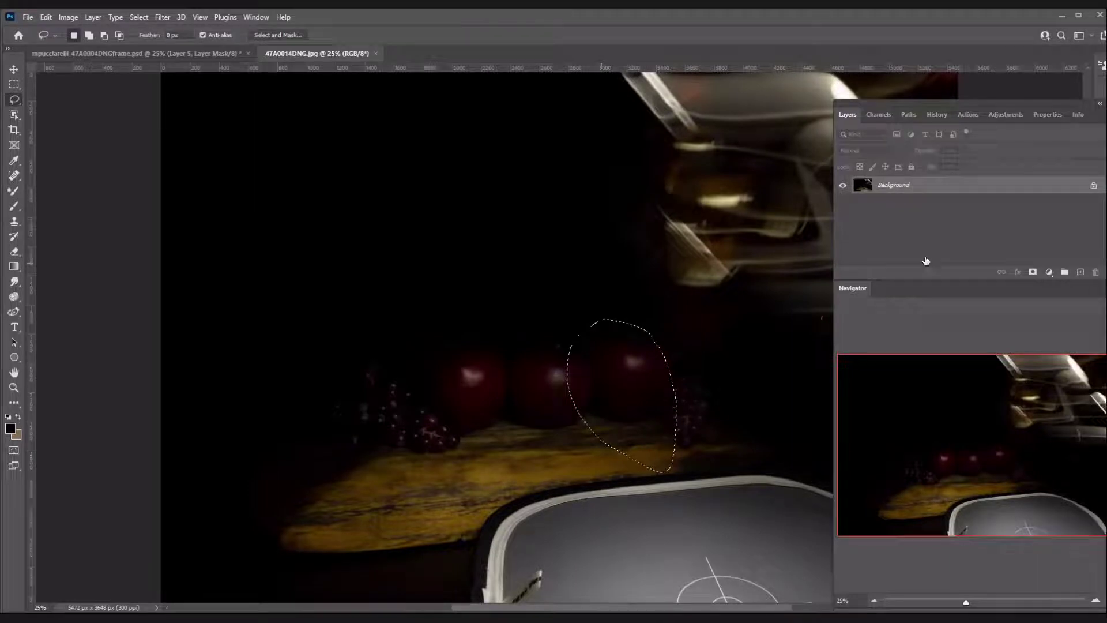
Step: Return to the composite PSD and look up the Paste in Place command without running it
{"action": "key", "text": "ctrl+Tab"}
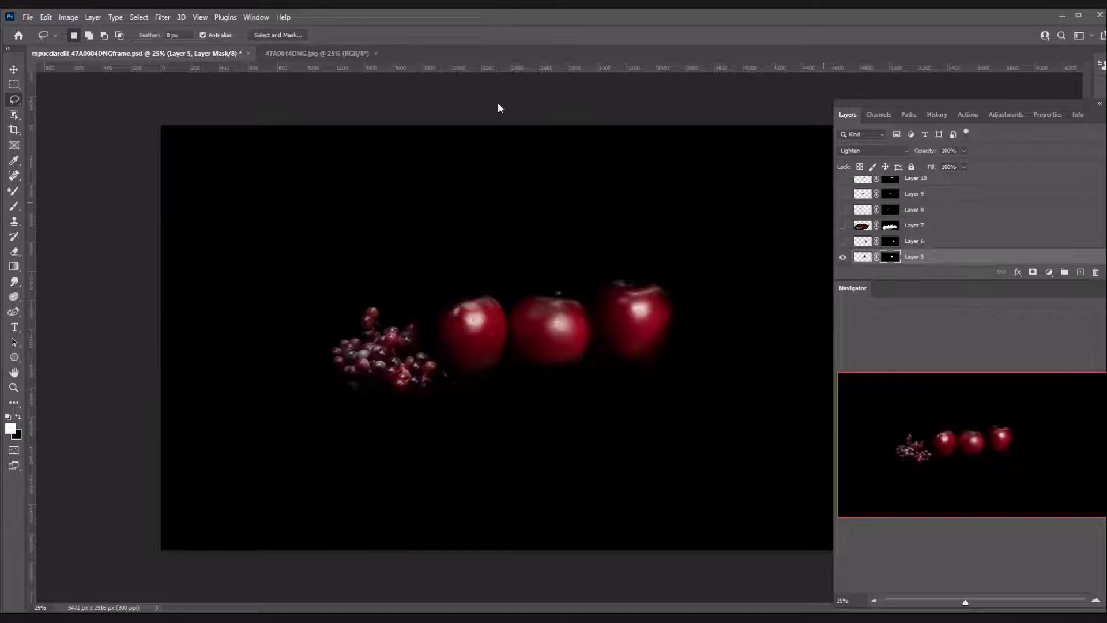
{"action": "left_click", "coordinate": [45, 17]}
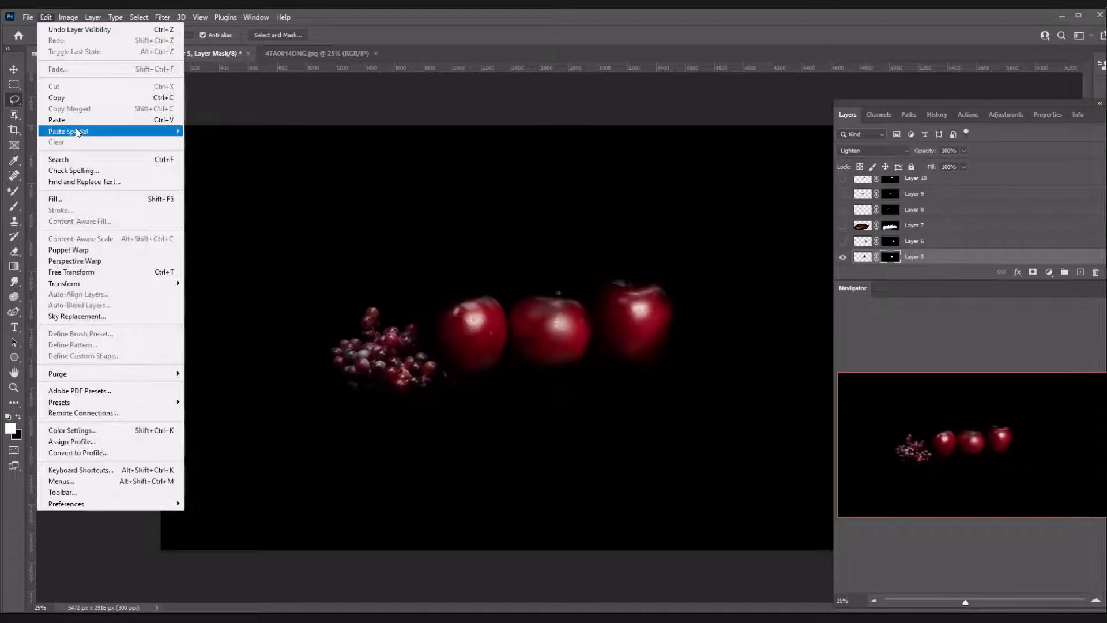
{"action": "mouse_move", "coordinate": [76, 131]}
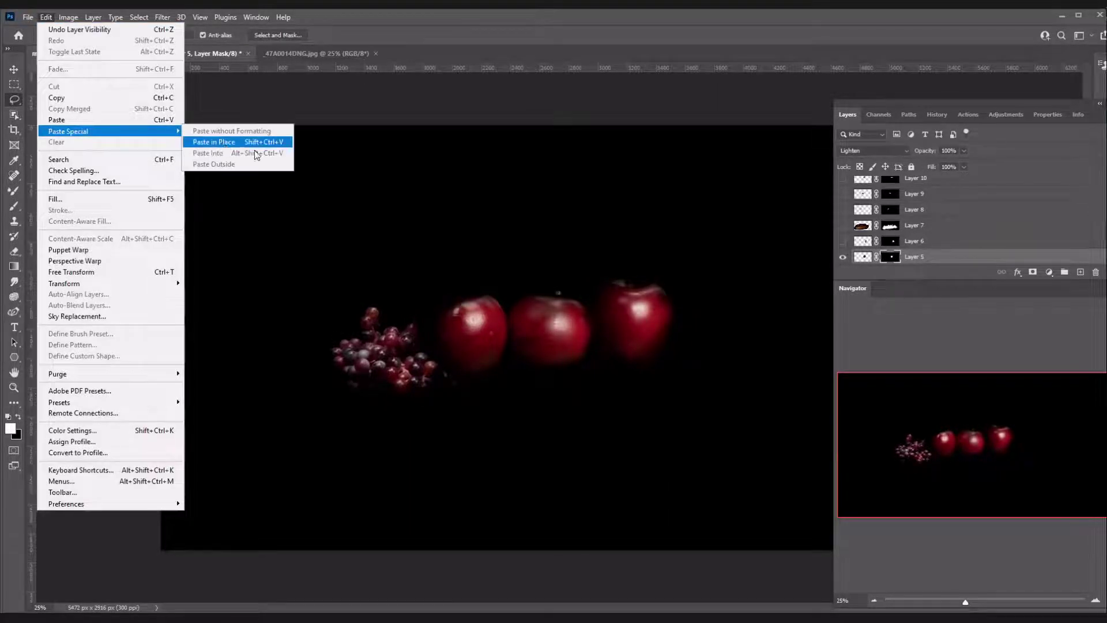
{"action": "left_click", "coordinate": [874, 264]}
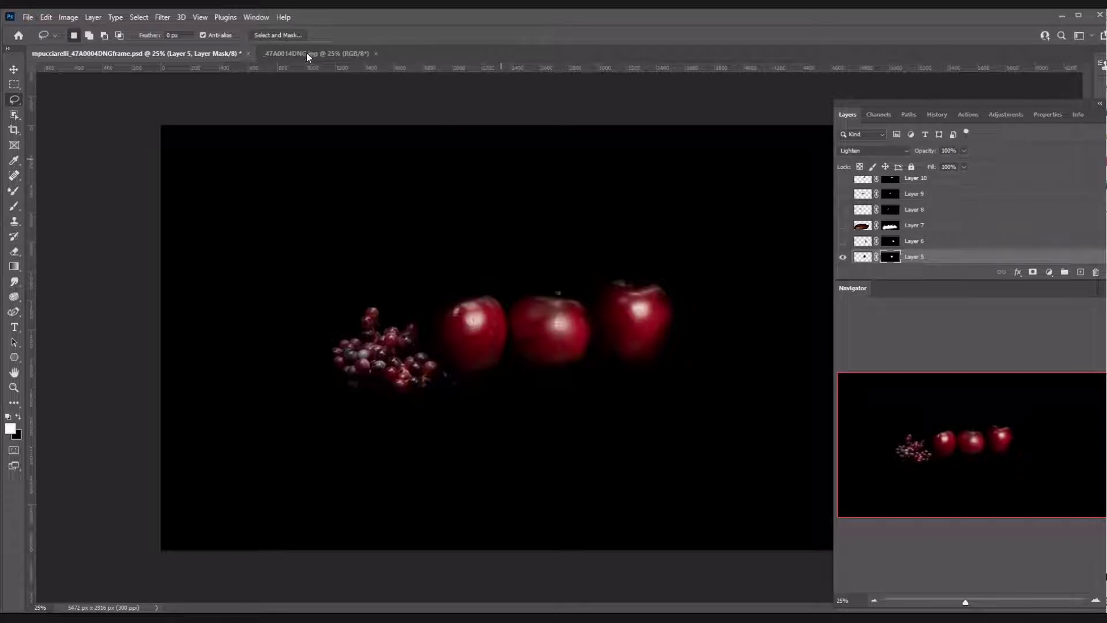
Step: Draw a freehand Lasso selection around the left grape bunch in _47A0014DNG.jpg and return to the composite PSD
{"action": "key", "text": "ctrl+Tab"}
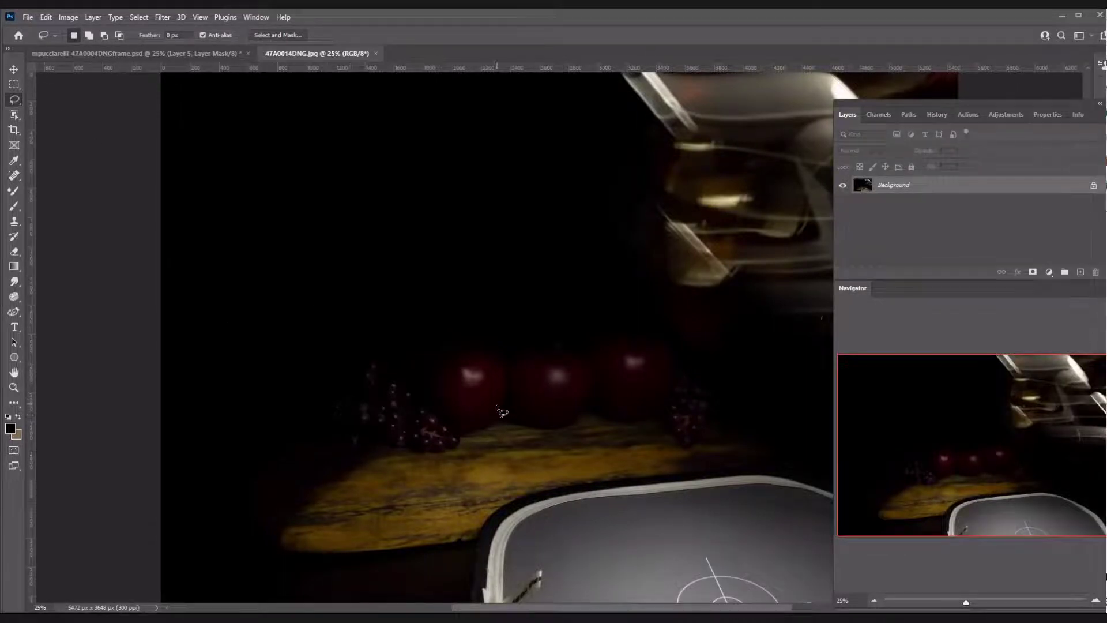
{"action": "mouse_move", "coordinate": [440, 410]}
{"action": "left_mouse_down"}
{"action": "mouse_move", "coordinate": [395, 354]}
{"action": "mouse_move", "coordinate": [336, 377]}
{"action": "mouse_move", "coordinate": [362, 461]}
{"action": "mouse_move", "coordinate": [463, 458]}
{"action": "mouse_move", "coordinate": [444, 403]}
{"action": "left_mouse_up"}
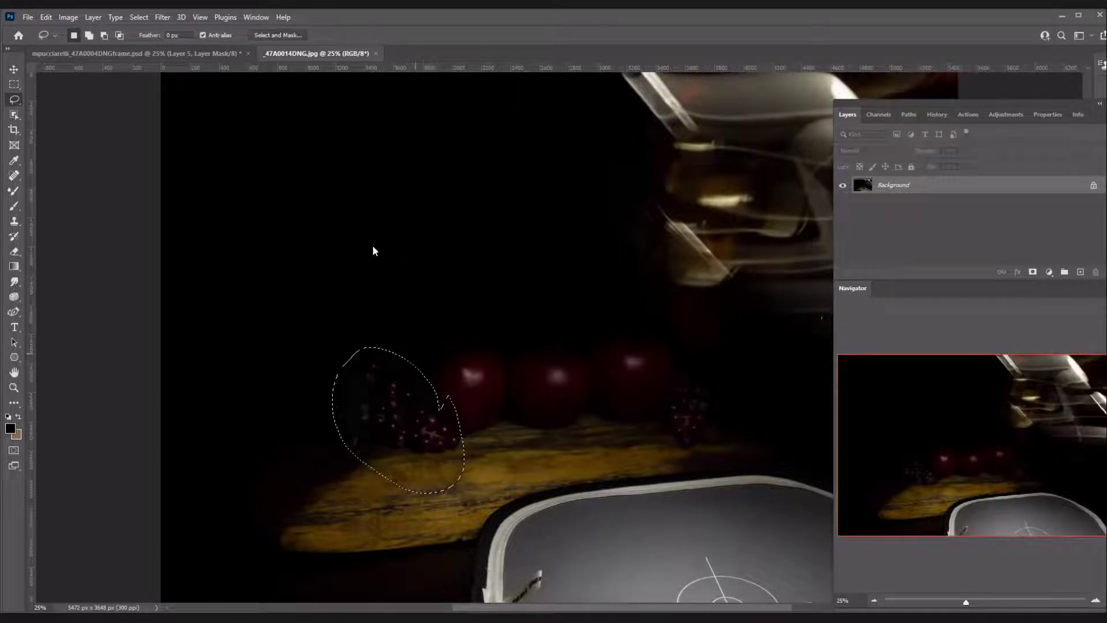
{"action": "key", "text": "ctrl+Tab"}
Step: Hide Layer 1 and the Levels 1 adjustment to view the original Background photo, and turn both back on
{"action": "left_click", "coordinate": [842, 225]}
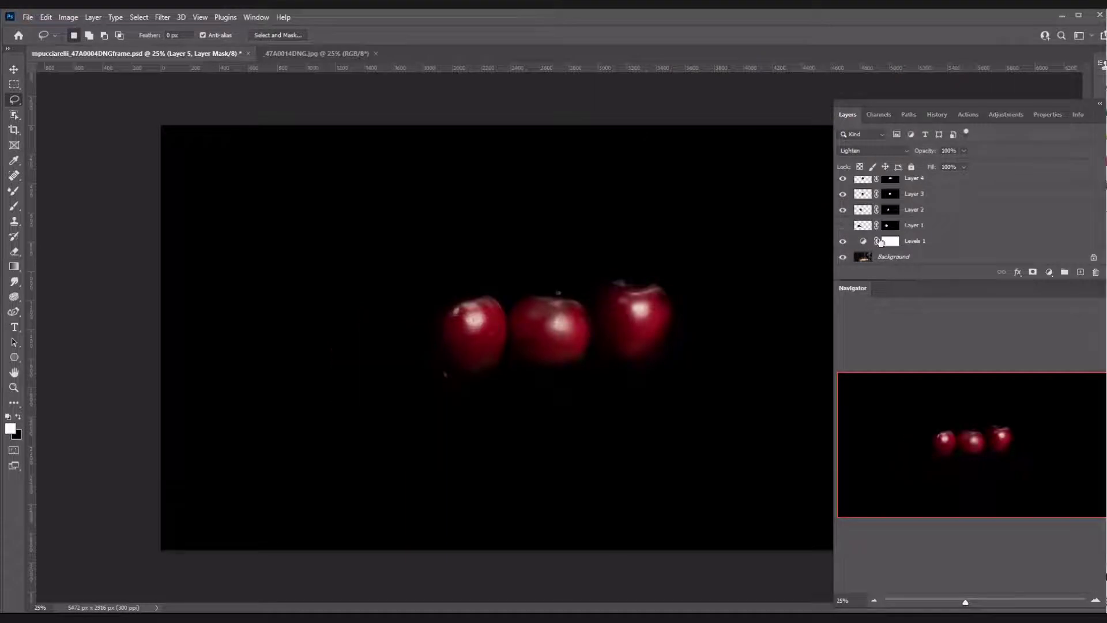
{"action": "left_click", "coordinate": [843, 243]}
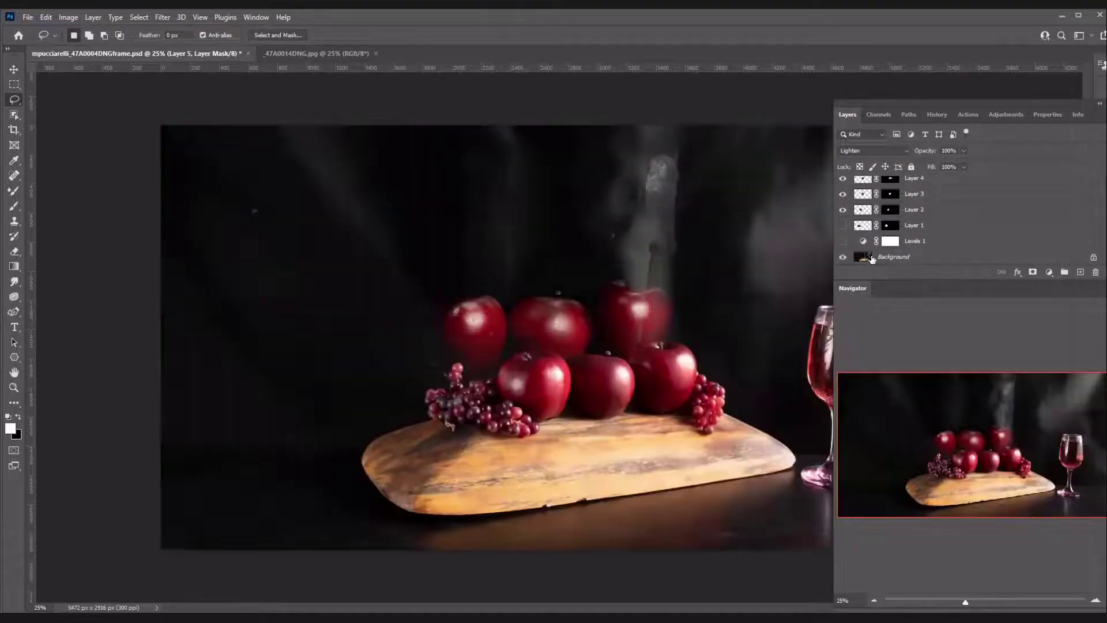
{"action": "left_click", "coordinate": [844, 242]}
{"action": "left_click", "coordinate": [843, 226]}
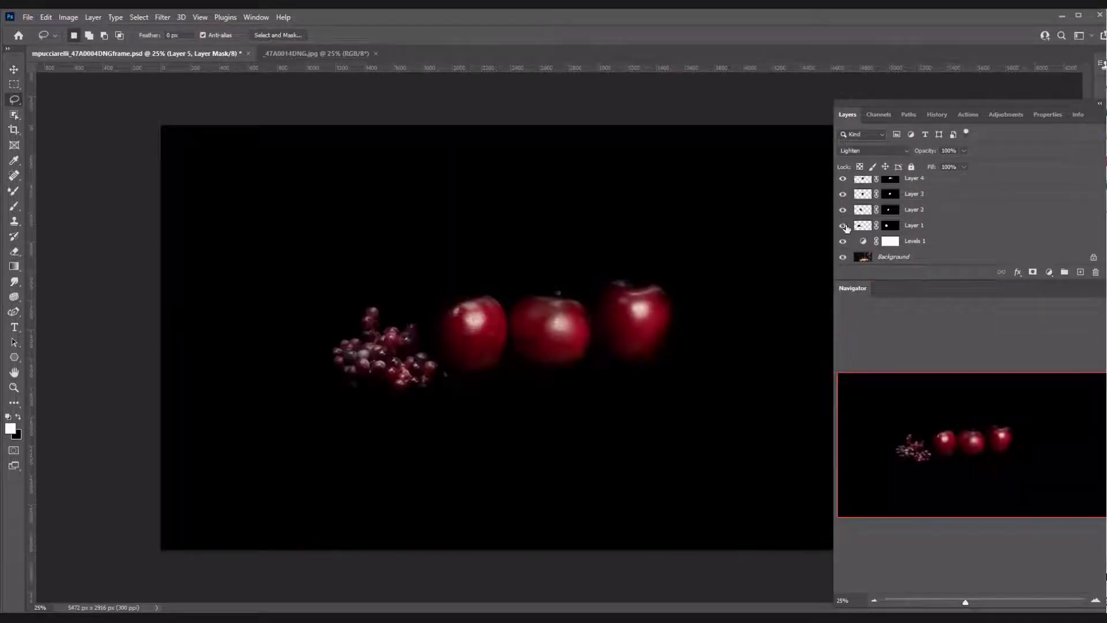
Step: Show Layer 6 with the right grape bunch, select its layer mask, and activate the Brush tool with white as foreground colour
{"action": "scroll", "coordinate": [864, 217], "scroll_direction": "up", "scroll_amount": 2}
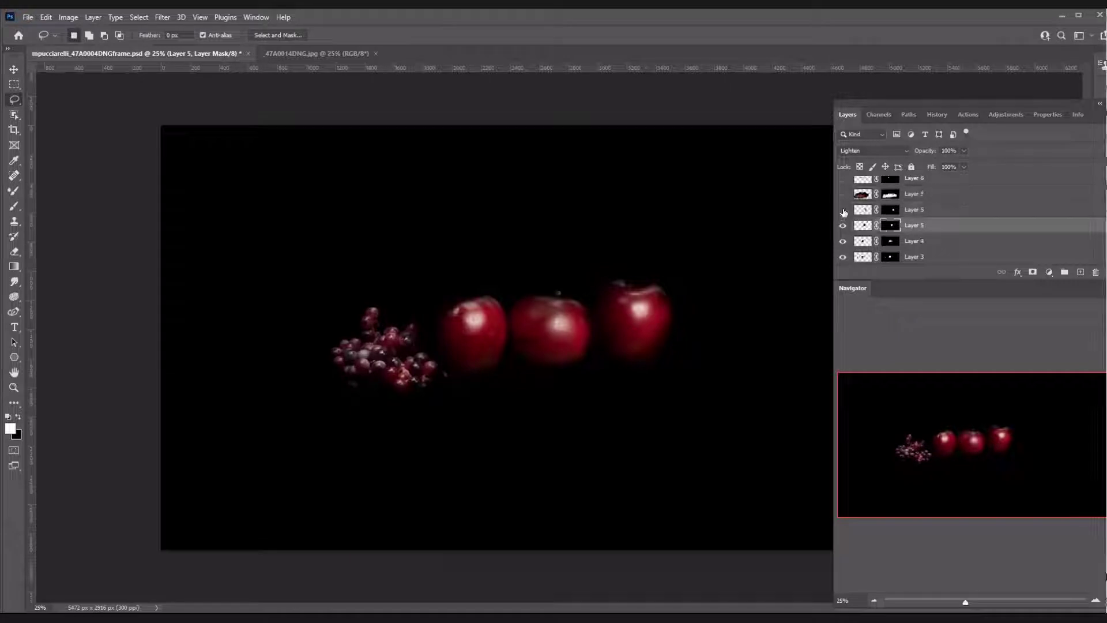
{"action": "left_click", "coordinate": [843, 210]}
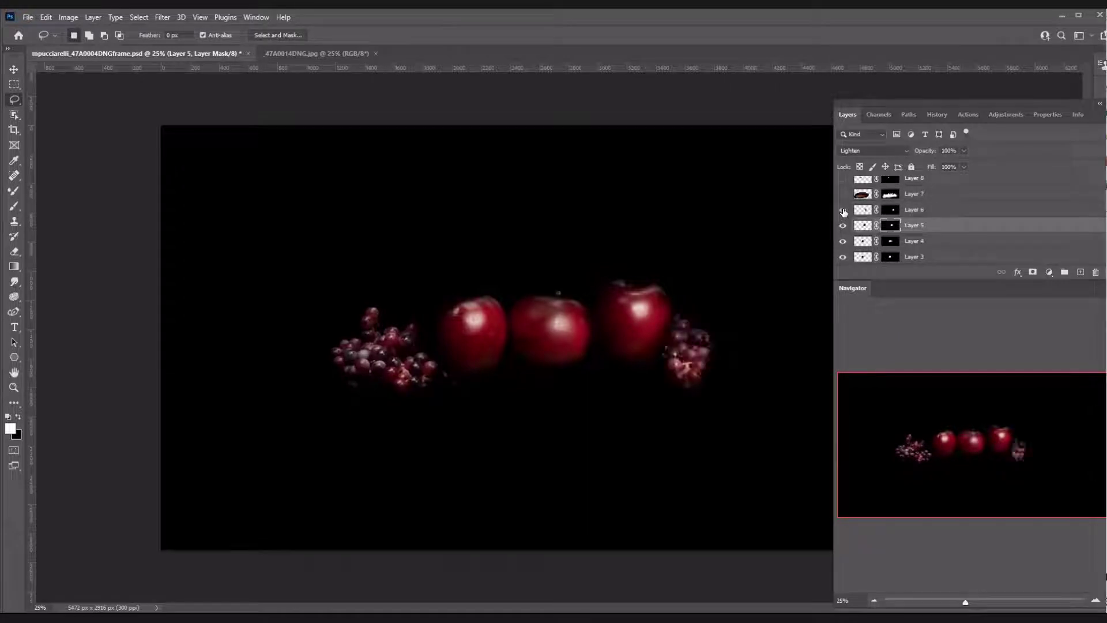
{"action": "left_click", "coordinate": [889, 210]}
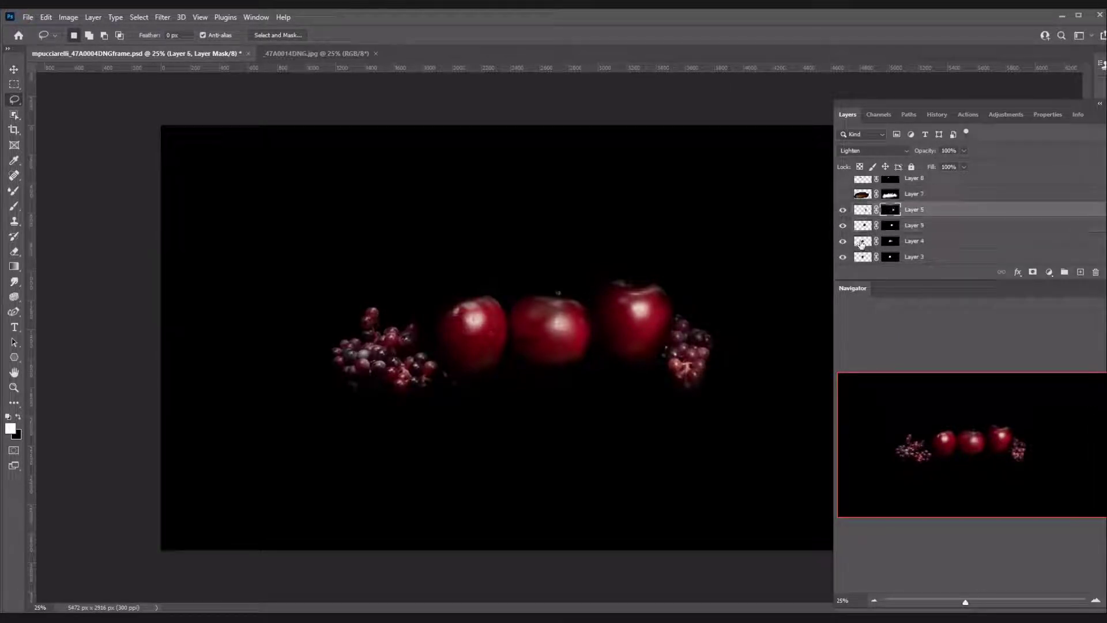
{"action": "left_click", "coordinate": [13, 206]}
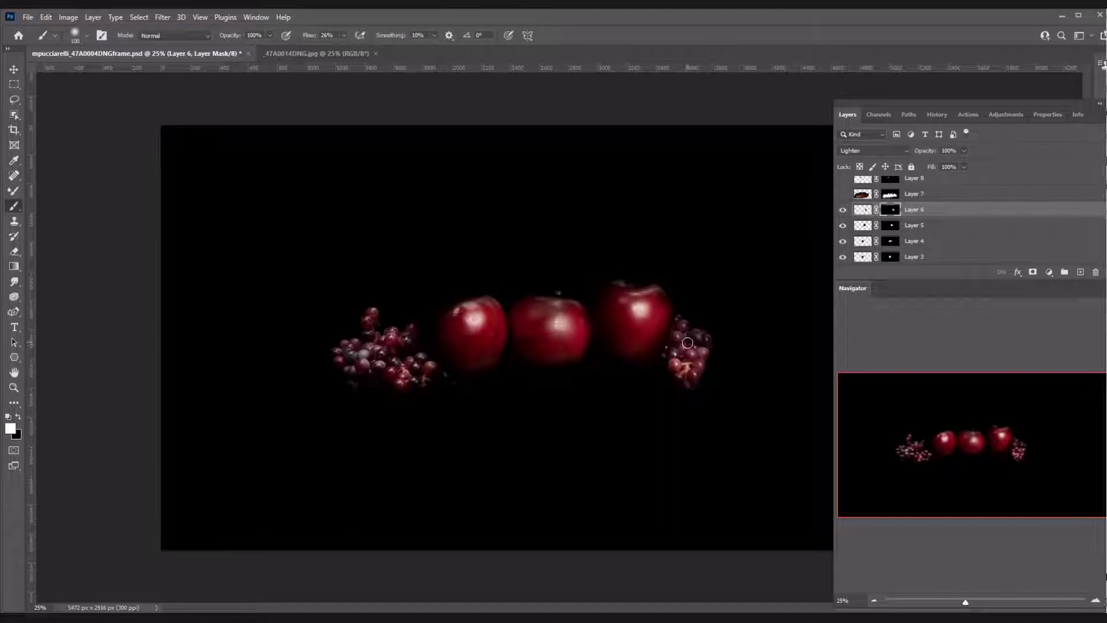
{"action": "key", "text": "x"}
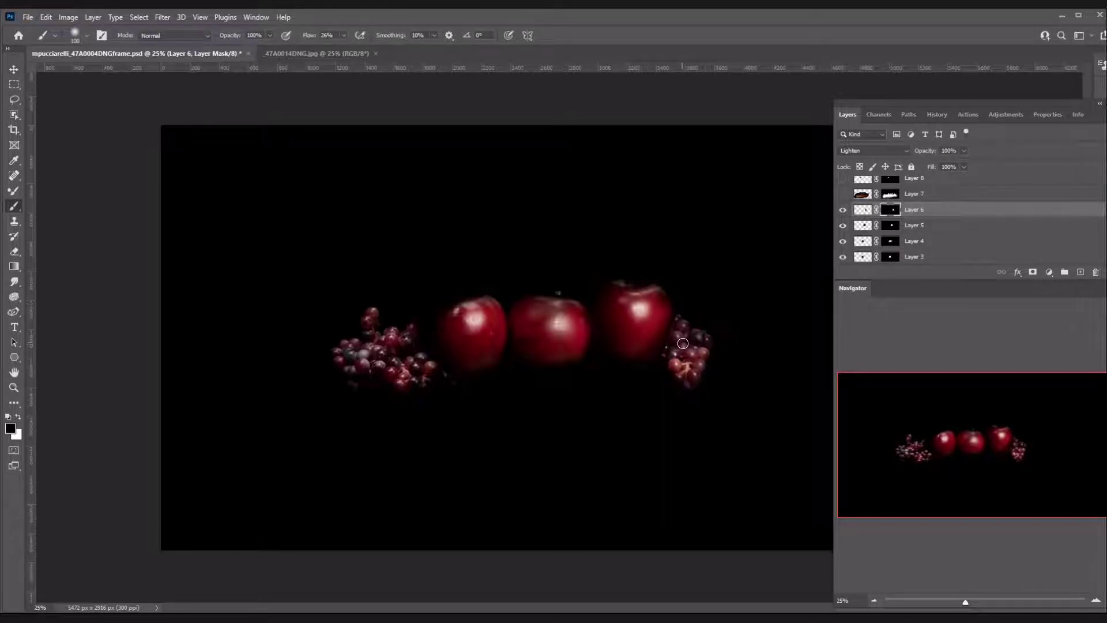
{"action": "key", "text": "x"}
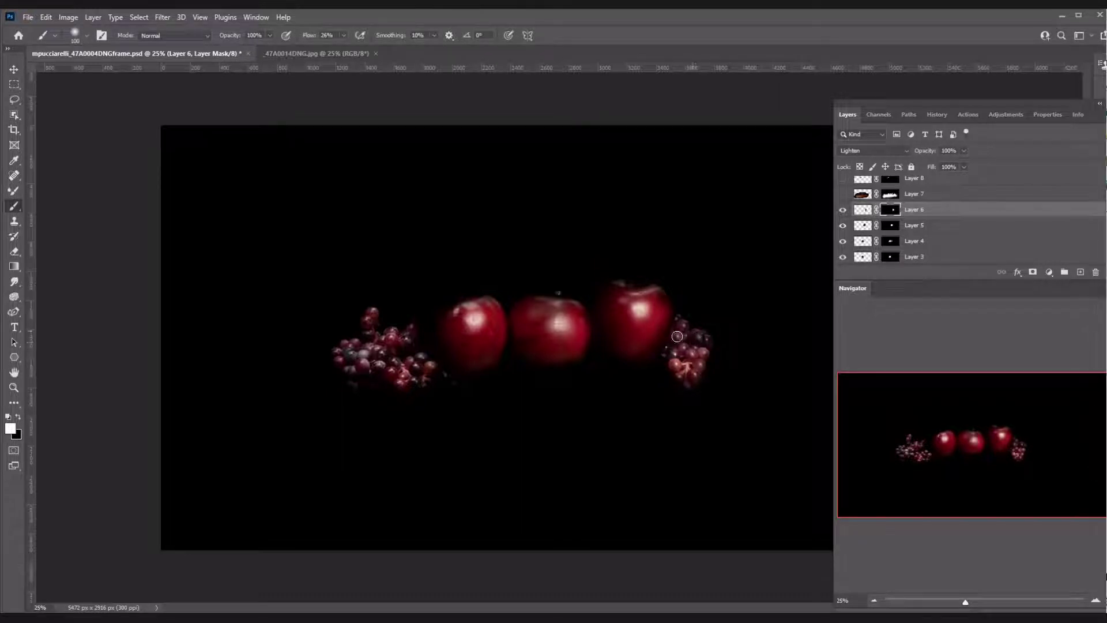
Step: Show Layer 7 with the wooden board and select its layer mask
{"action": "left_click", "coordinate": [843, 194]}
{"action": "left_click", "coordinate": [890, 194]}
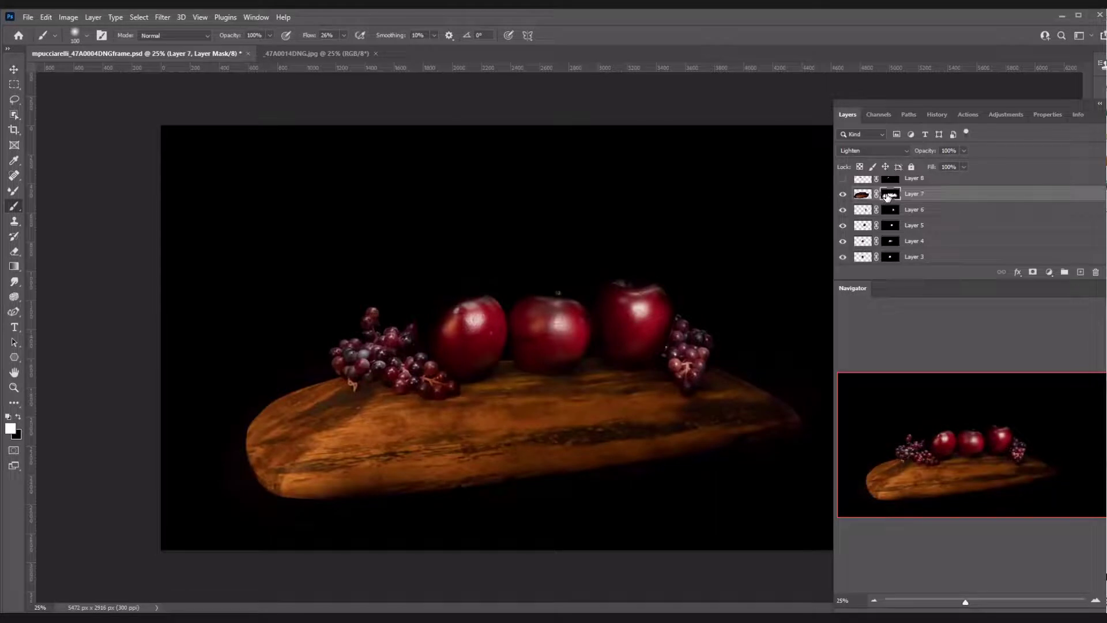
Step: In _47A0014DNG.jpg, replace the grape selection with a loose freehand Lasso selection around the whole wooden board and its fruit
{"action": "left_click", "coordinate": [295, 56]}
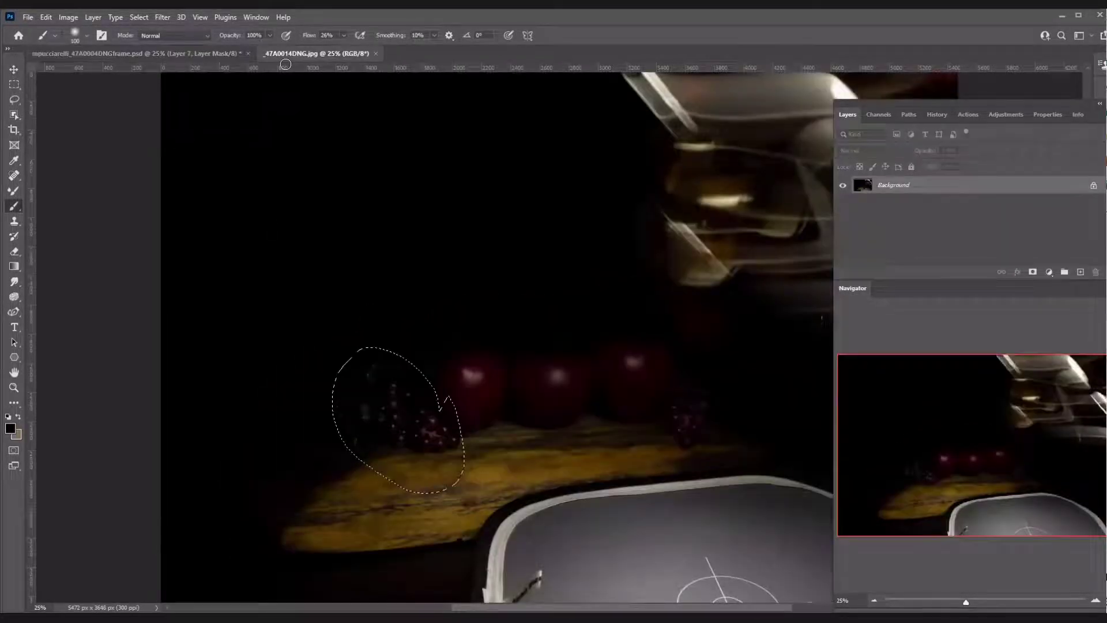
{"action": "key", "text": "ctrl+d"}
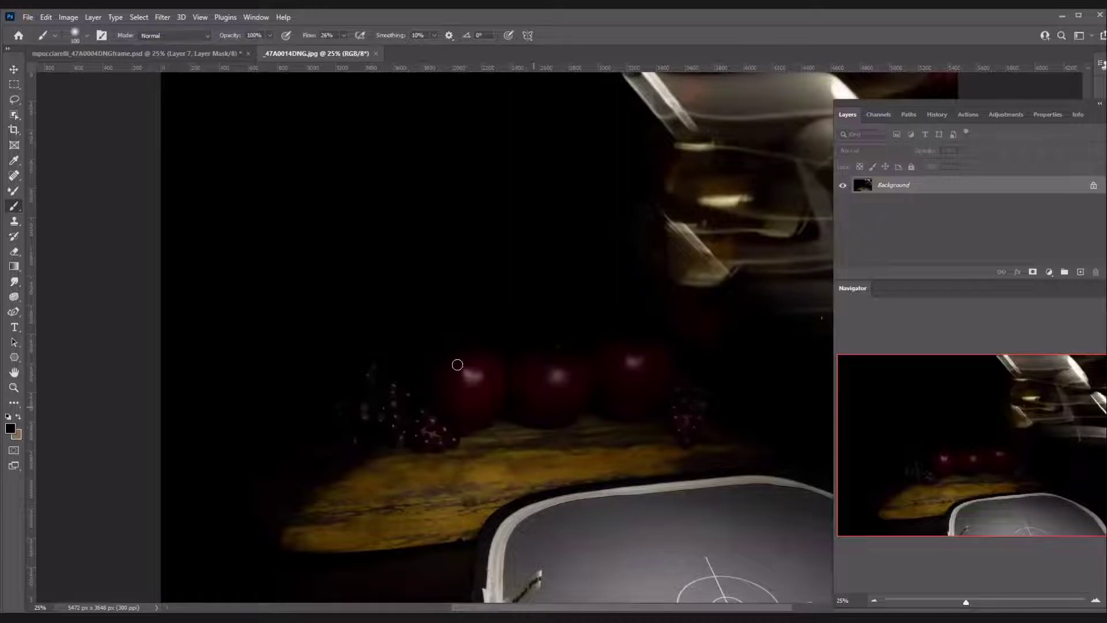
{"action": "key", "text": "l"}
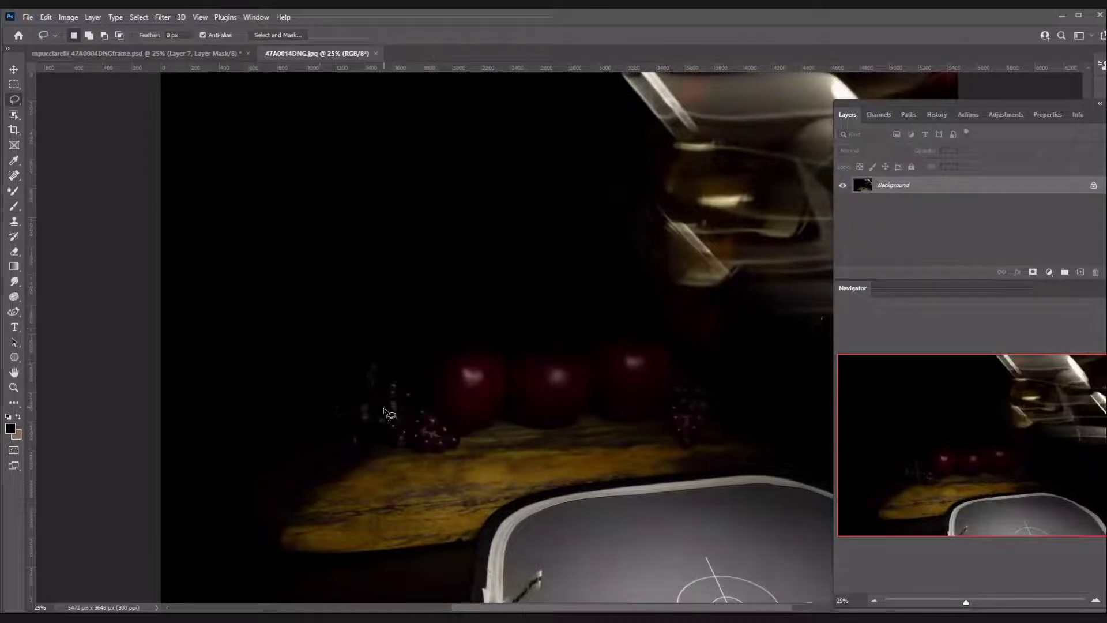
{"action": "mouse_move", "coordinate": [378, 398]}
{"action": "left_mouse_down"}
{"action": "mouse_move", "coordinate": [236, 415]}
{"action": "mouse_move", "coordinate": [240, 517]}
{"action": "mouse_move", "coordinate": [391, 586]}
{"action": "mouse_move", "coordinate": [546, 567]}
{"action": "mouse_move", "coordinate": [802, 479]}
{"action": "mouse_move", "coordinate": [815, 396]}
{"action": "mouse_move", "coordinate": [569, 417]}
{"action": "mouse_move", "coordinate": [407, 381]}
{"action": "mouse_move", "coordinate": [362, 389]}
{"action": "left_mouse_up"}
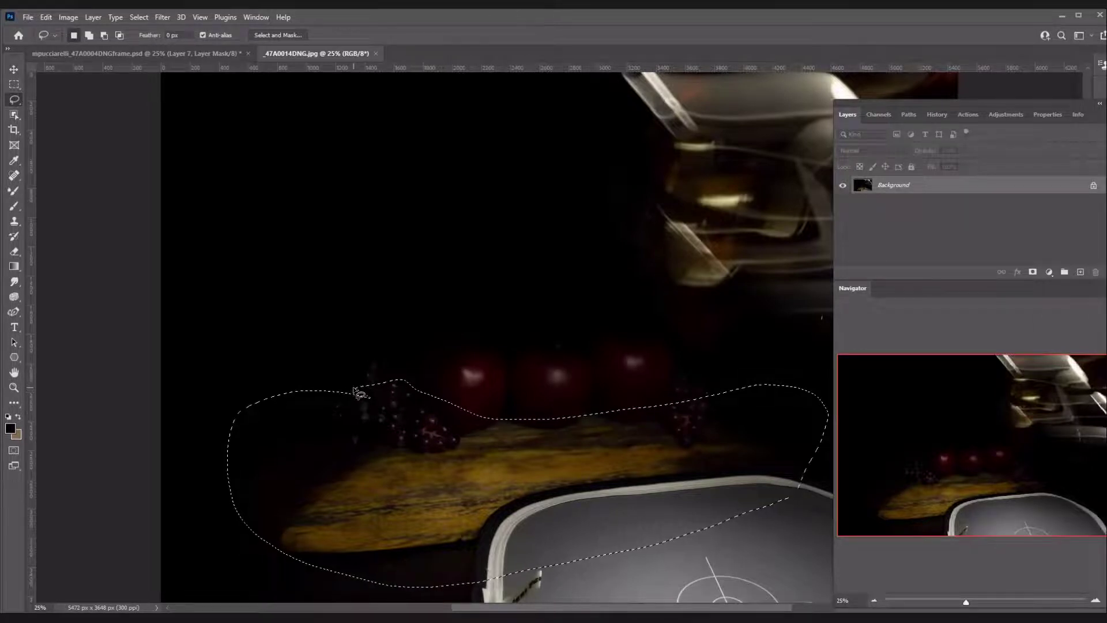
{"action": "key", "text": "ctrl+d"}
{"action": "mouse_move", "coordinate": [381, 319]}
{"action": "left_mouse_down"}
{"action": "mouse_move", "coordinate": [234, 402]}
{"action": "mouse_move", "coordinate": [189, 511]}
{"action": "mouse_move", "coordinate": [269, 580]}
{"action": "mouse_move", "coordinate": [423, 591]}
{"action": "mouse_move", "coordinate": [749, 490]}
{"action": "mouse_move", "coordinate": [799, 458]}
{"action": "mouse_move", "coordinate": [822, 399]}
{"action": "mouse_move", "coordinate": [825, 349]}
{"action": "mouse_move", "coordinate": [728, 297]}
{"action": "mouse_move", "coordinate": [468, 317]}
{"action": "mouse_move", "coordinate": [332, 315]}
{"action": "left_mouse_up"}
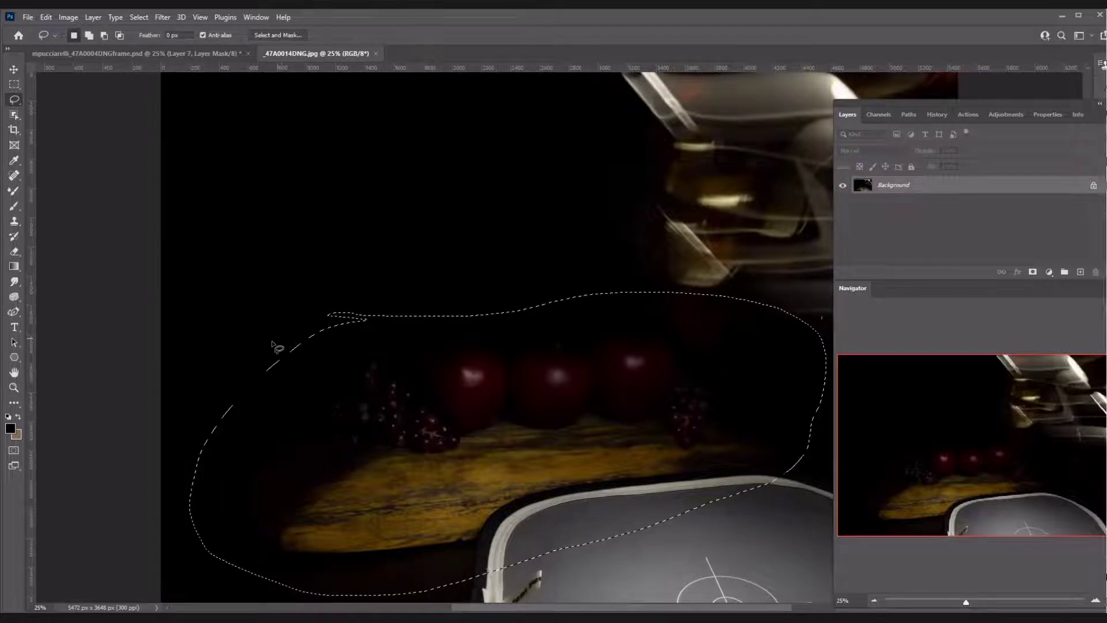
Step: Return to the composite PSD and toggle Layer 7 off and on to compare the image with and without the board
{"action": "left_click", "coordinate": [196, 54]}
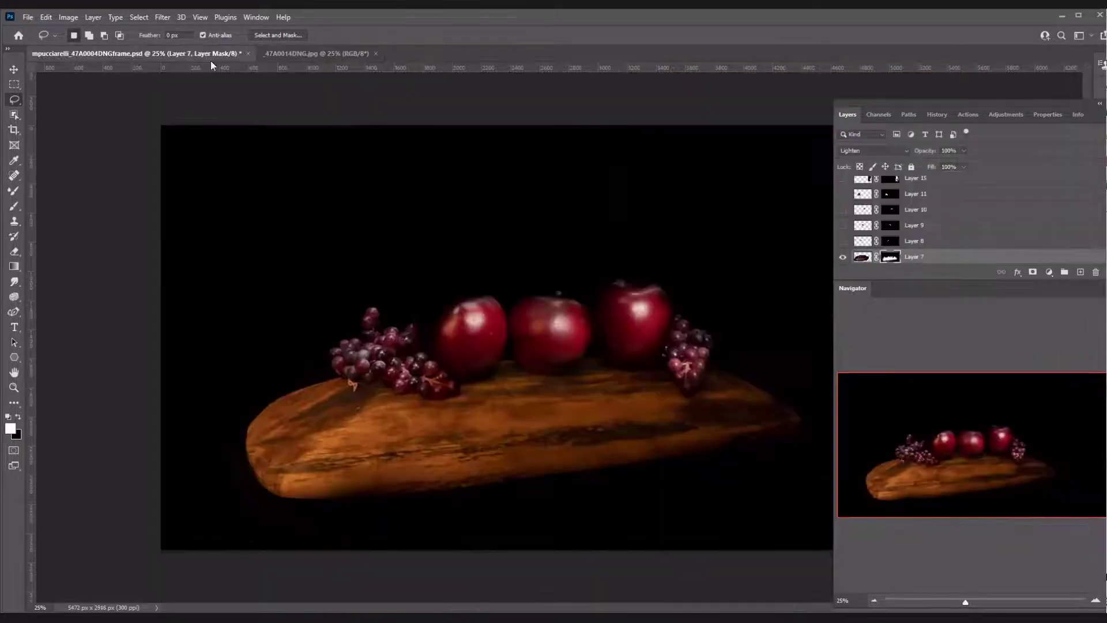
{"action": "left_click", "coordinate": [844, 258]}
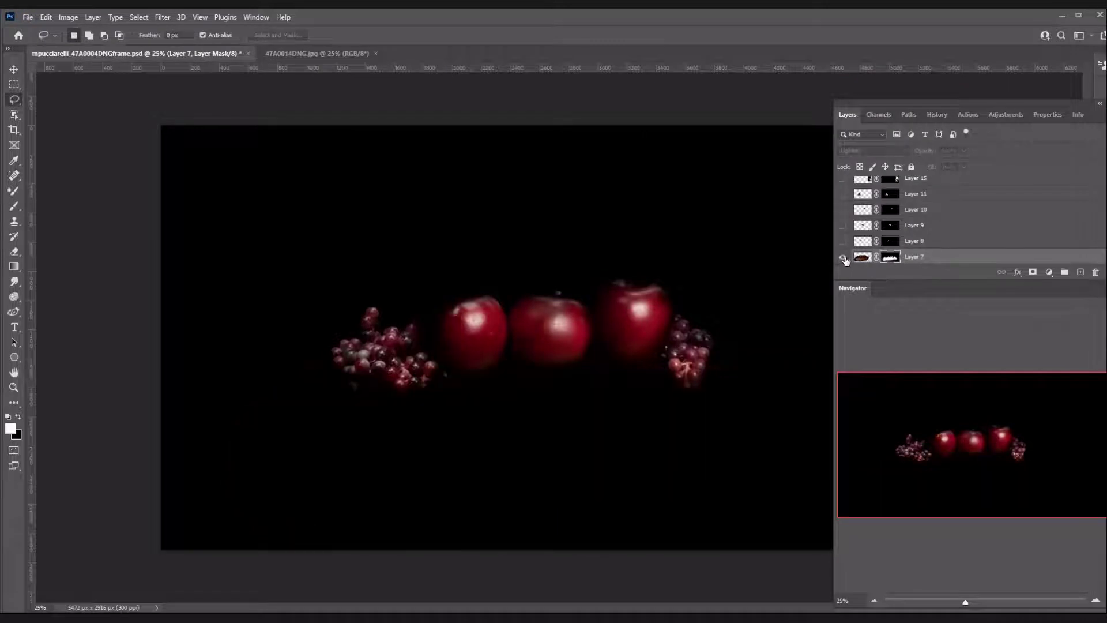
{"action": "left_click", "coordinate": [844, 257]}
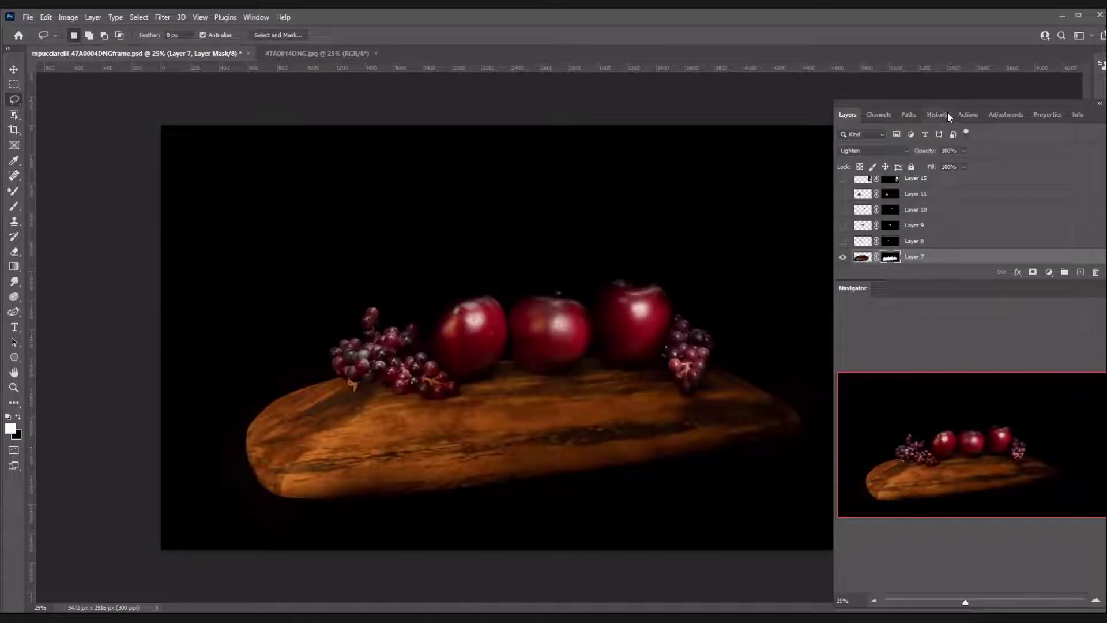
Step: Review the steps of the MFPlightpaintpaste action and toggle Layer 7 off and on to compare the board
{"action": "left_click", "coordinate": [968, 114]}
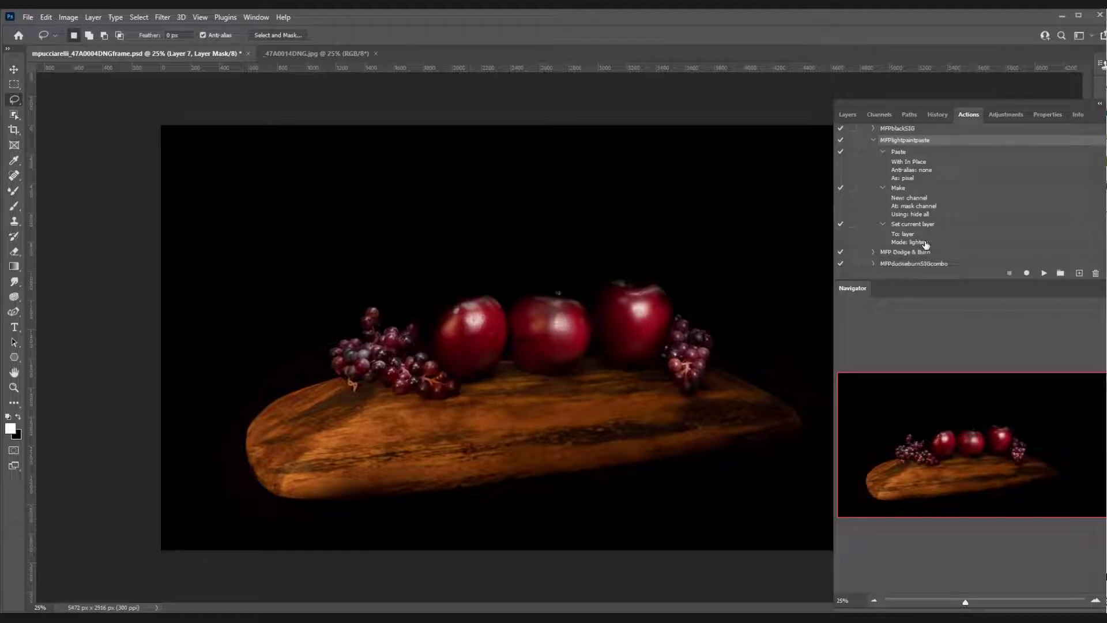
{"action": "left_click", "coordinate": [847, 116]}
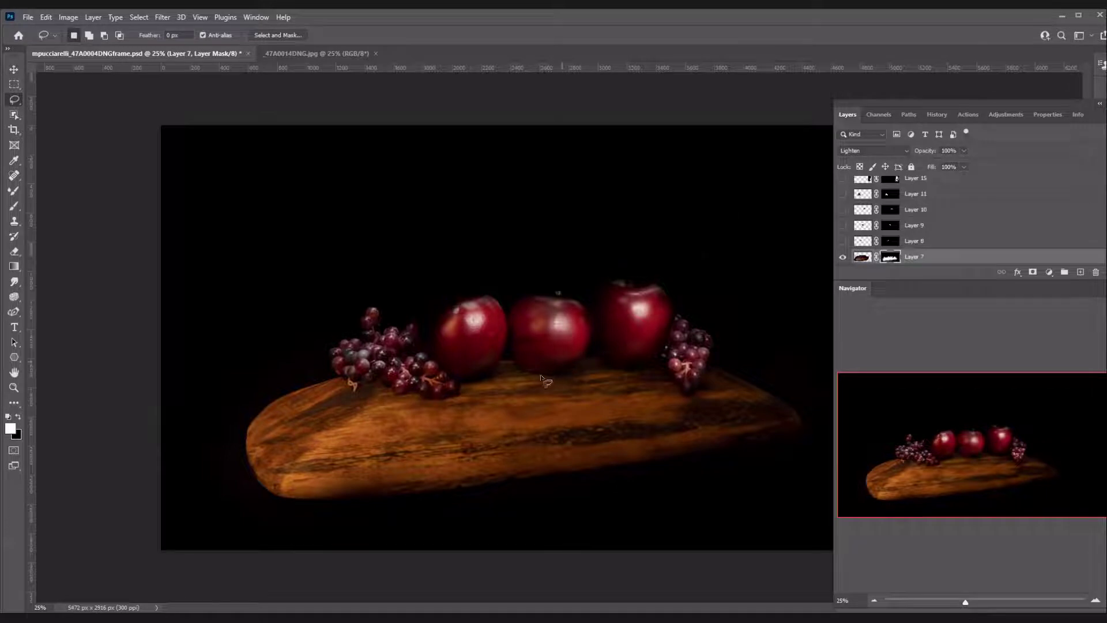
{"action": "left_click", "coordinate": [843, 257]}
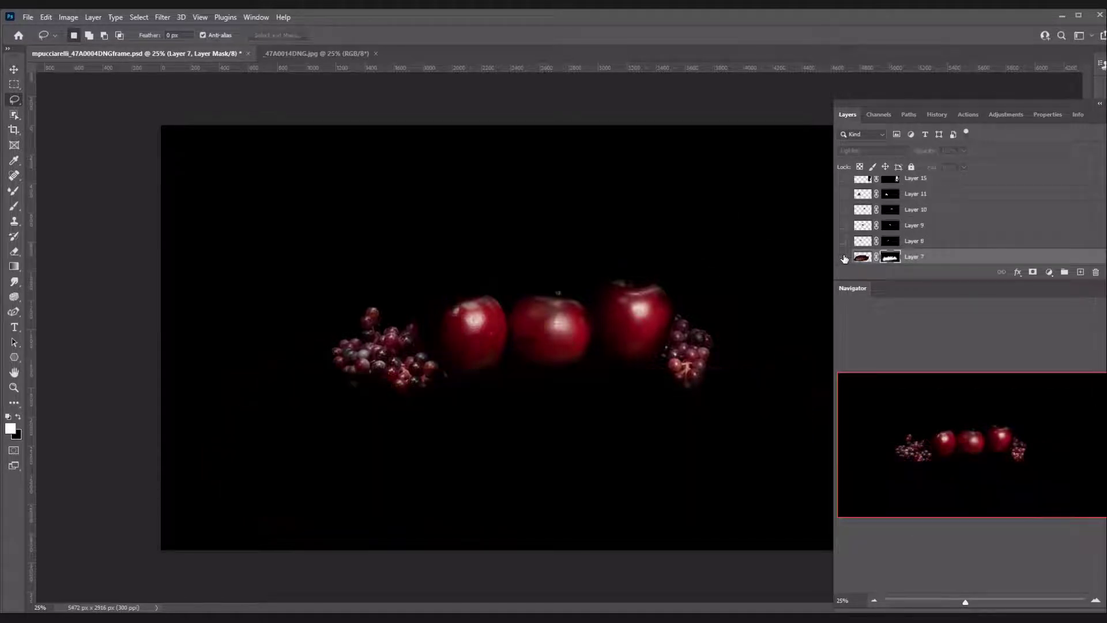
{"action": "left_click", "coordinate": [843, 257]}
Step: Toggle Layers 6, 5 and 4 off and on in turn to compare what each one adds to the composite
{"action": "scroll", "coordinate": [846, 255], "scroll_direction": "down", "scroll_amount": 2}
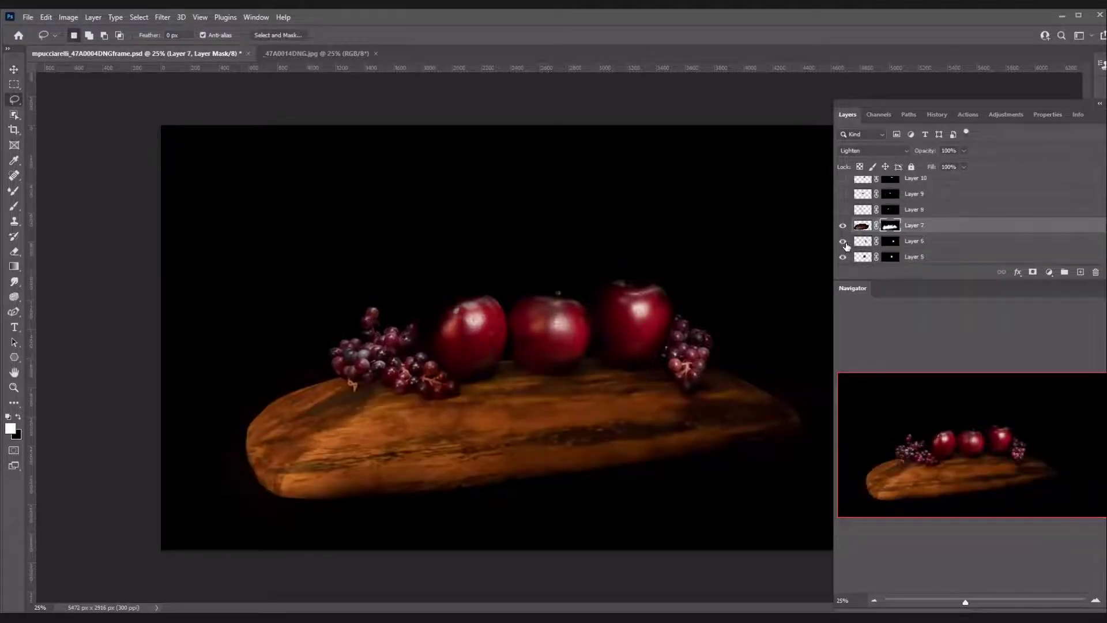
{"action": "left_click", "coordinate": [843, 242]}
{"action": "left_click", "coordinate": [844, 242]}
{"action": "left_click", "coordinate": [843, 242]}
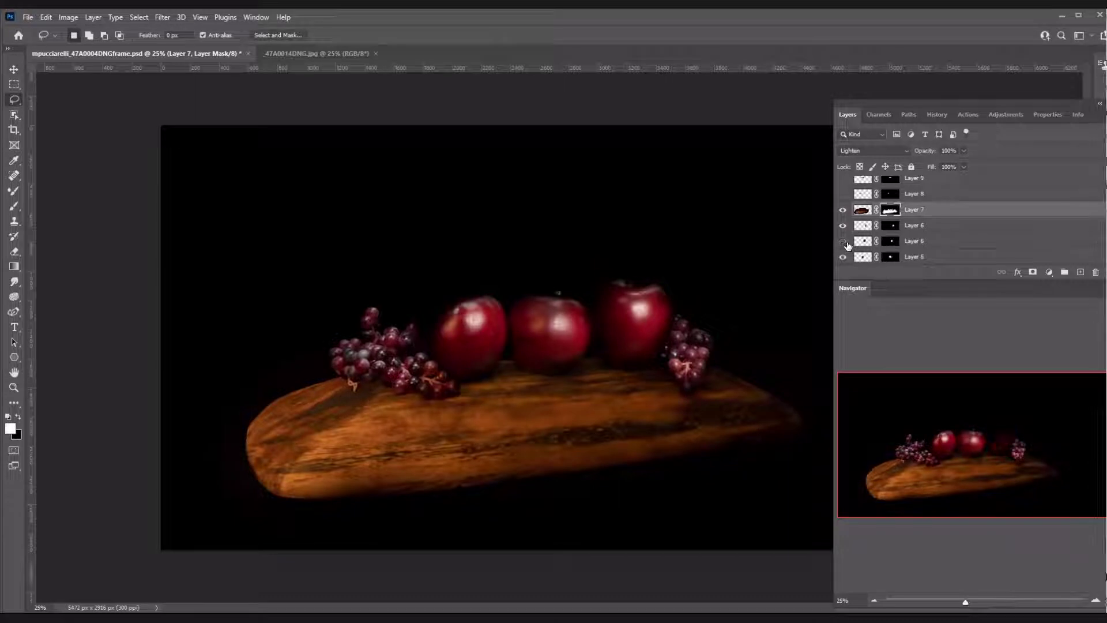
{"action": "left_click", "coordinate": [844, 242]}
{"action": "scroll", "coordinate": [846, 246], "scroll_direction": "down", "scroll_amount": 2}
{"action": "left_click", "coordinate": [843, 241]}
{"action": "left_click", "coordinate": [843, 241]}
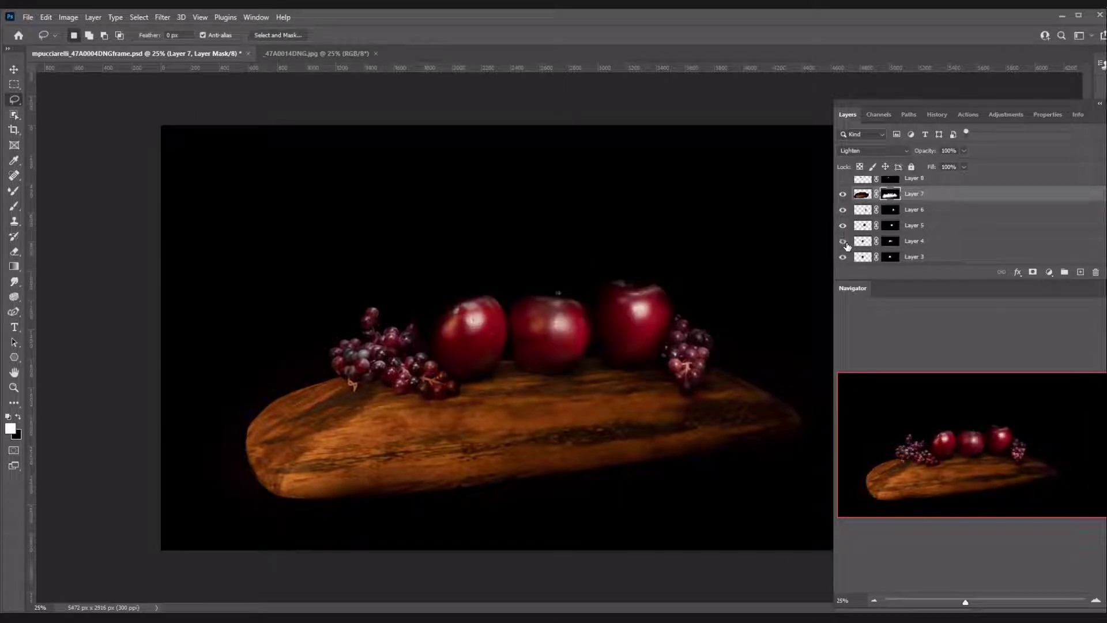
{"action": "scroll", "coordinate": [876, 231], "scroll_direction": "up", "scroll_amount": 2}
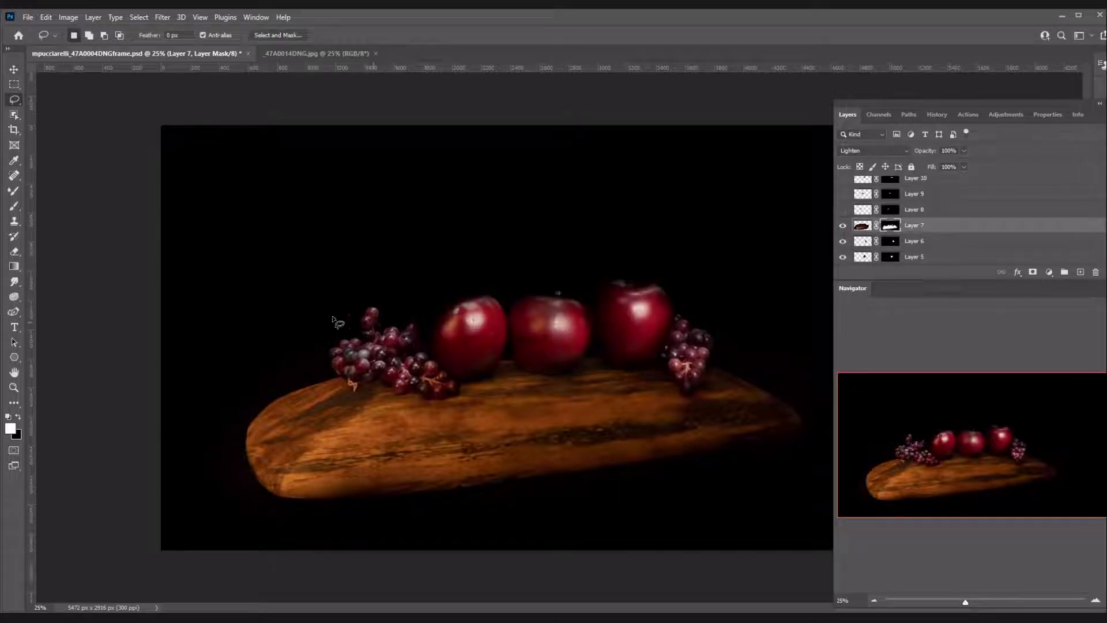
Step: Activate the Brush tool with white as the foreground colour for painting on Layer 7's mask
{"action": "left_click", "coordinate": [15, 206]}
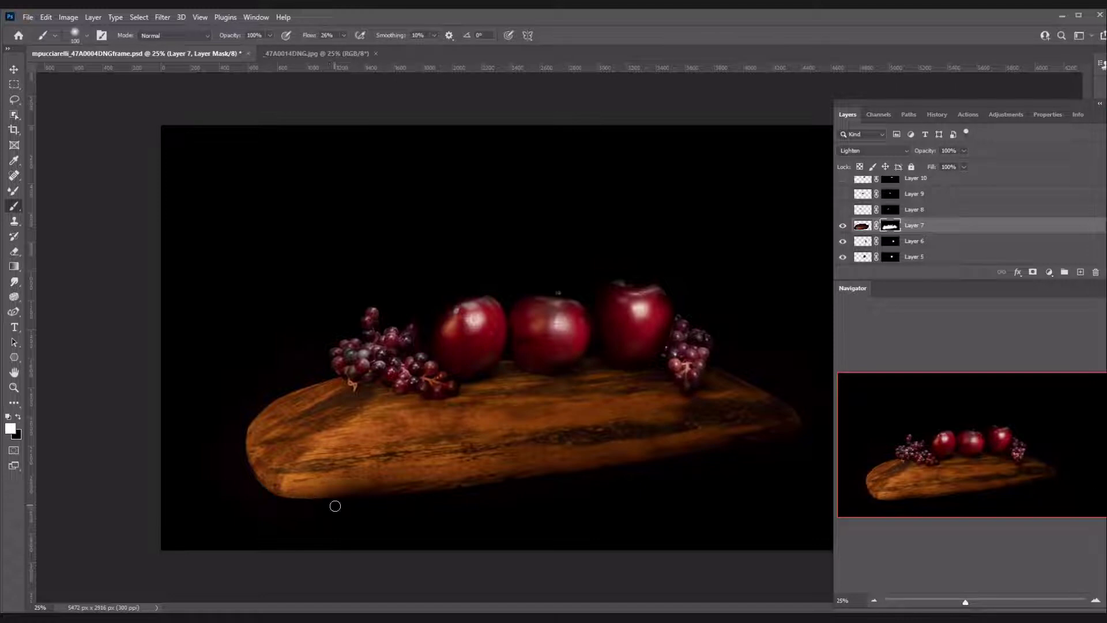
{"action": "key", "text": "x"}
{"action": "key", "text": "x"}
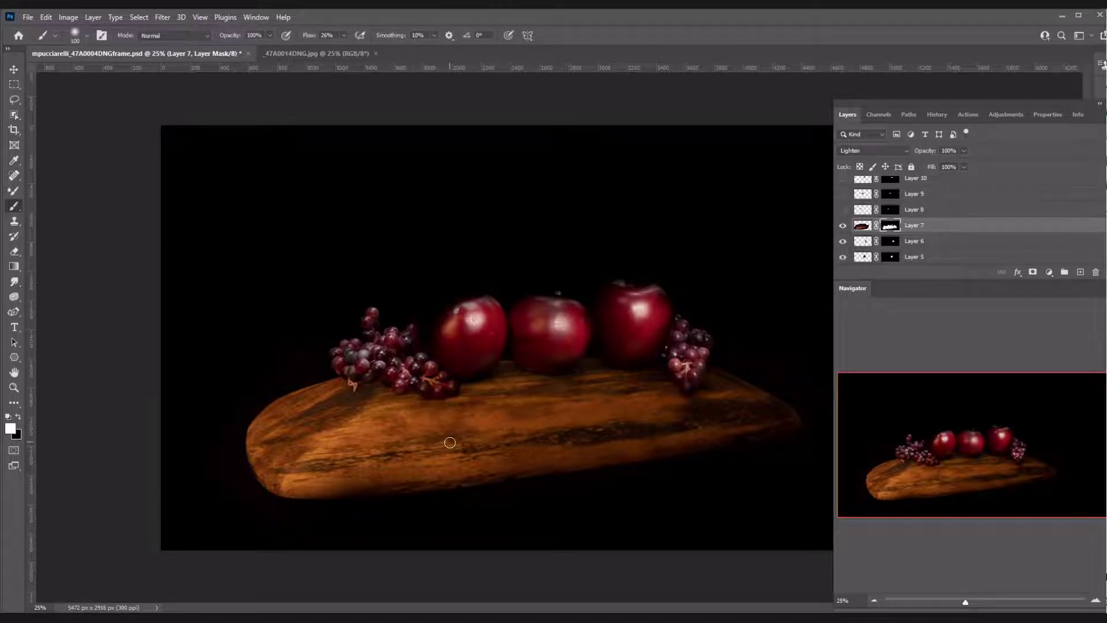
{"action": "left_click", "coordinate": [843, 211]}
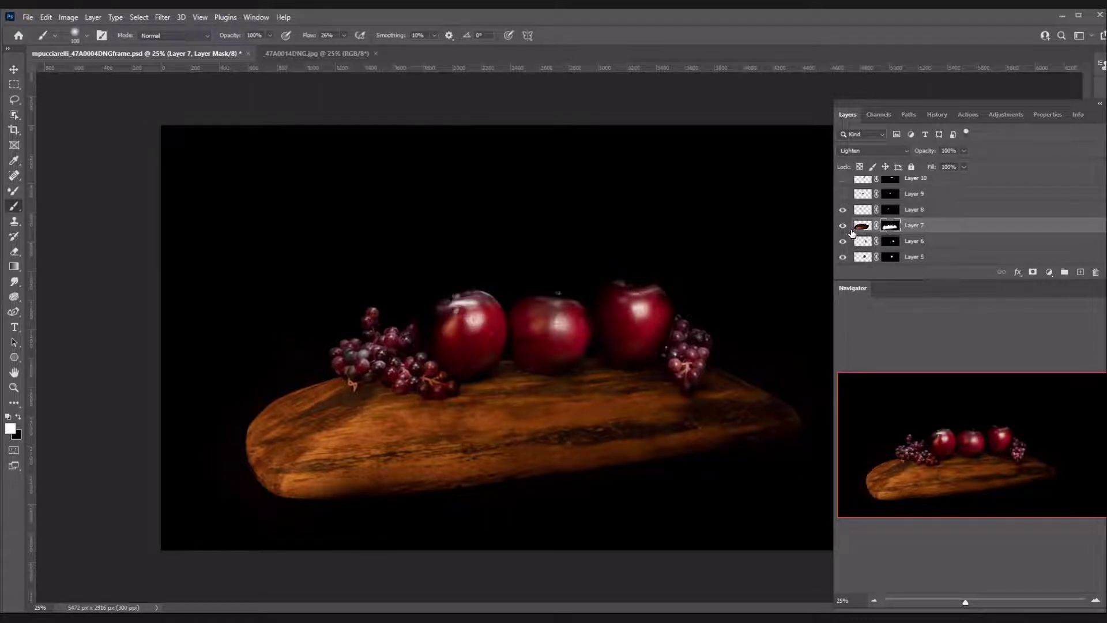
{"action": "left_click", "coordinate": [842, 212]}
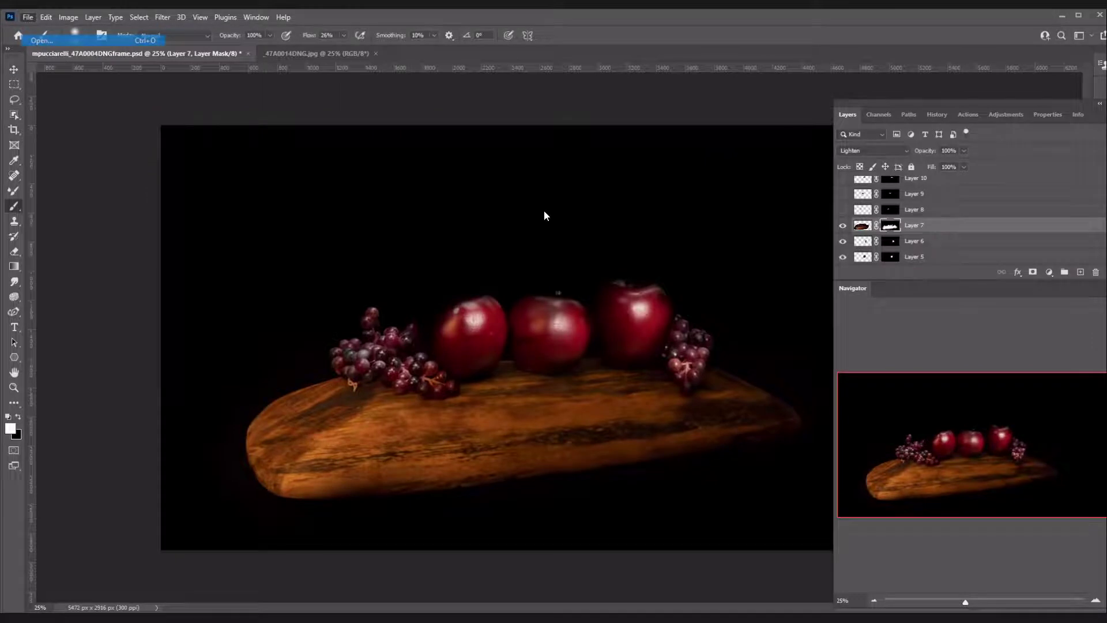
{"action": "key", "text": "ctrl+o"}
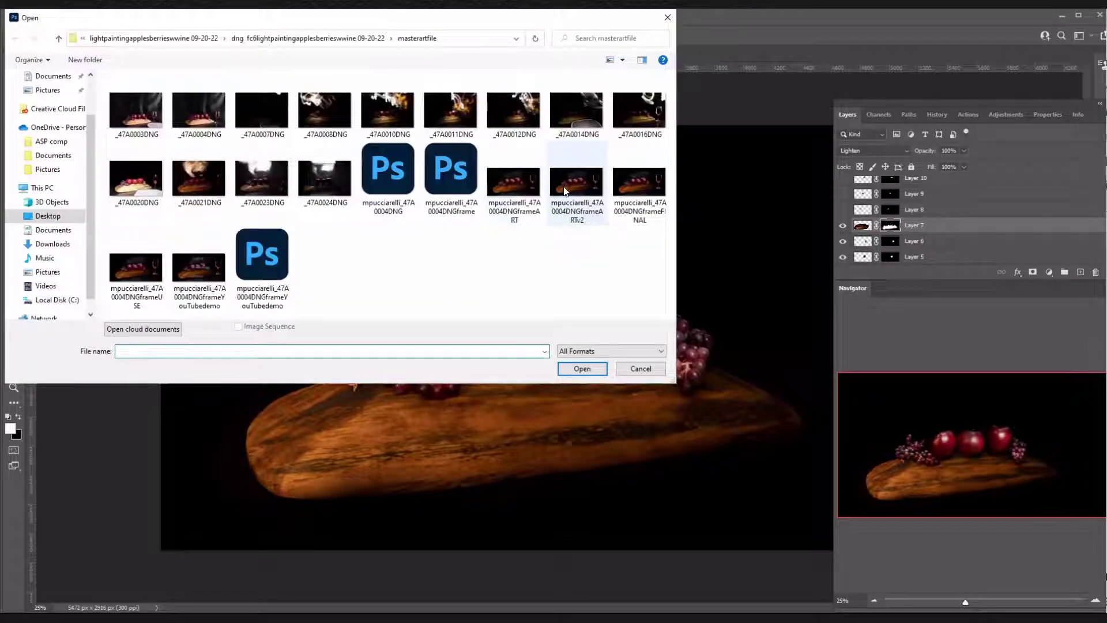
{"action": "left_click", "coordinate": [566, 193]}
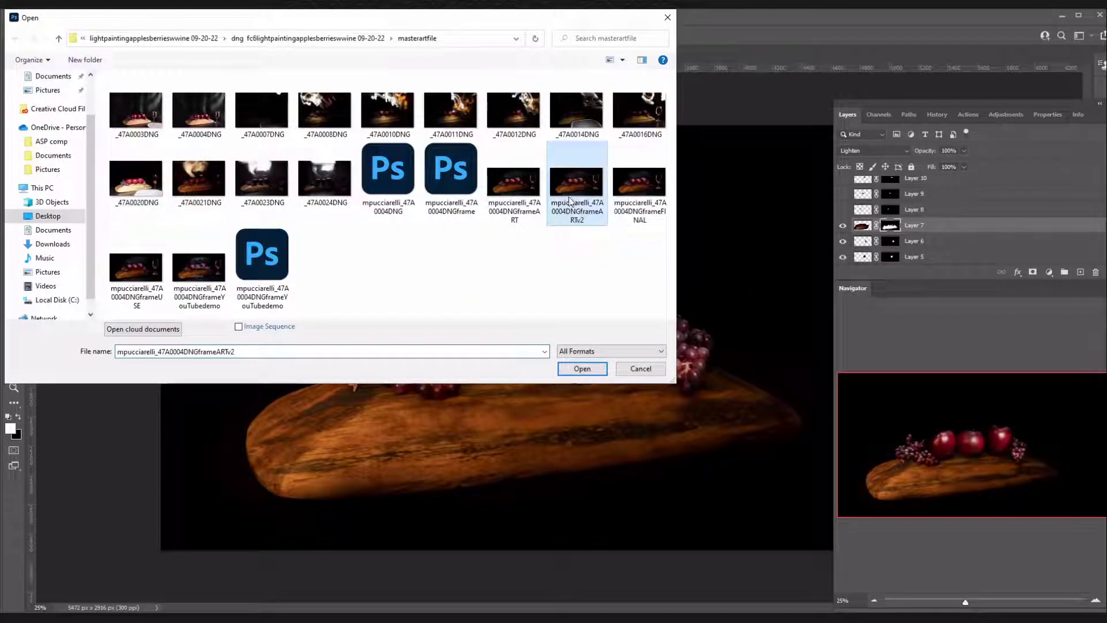
{"action": "left_click", "coordinate": [633, 369]}
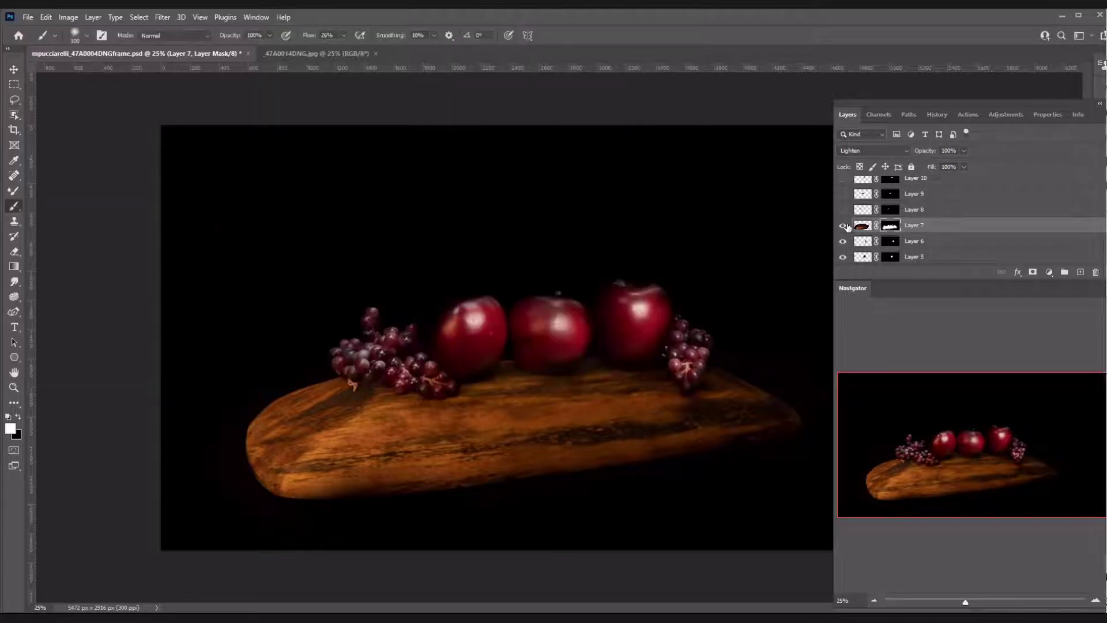
Step: Toggle Layer 7 off and on to compare, and show Layer 8 with its layer mask selected
{"action": "left_click", "coordinate": [842, 225]}
{"action": "left_click", "coordinate": [842, 225]}
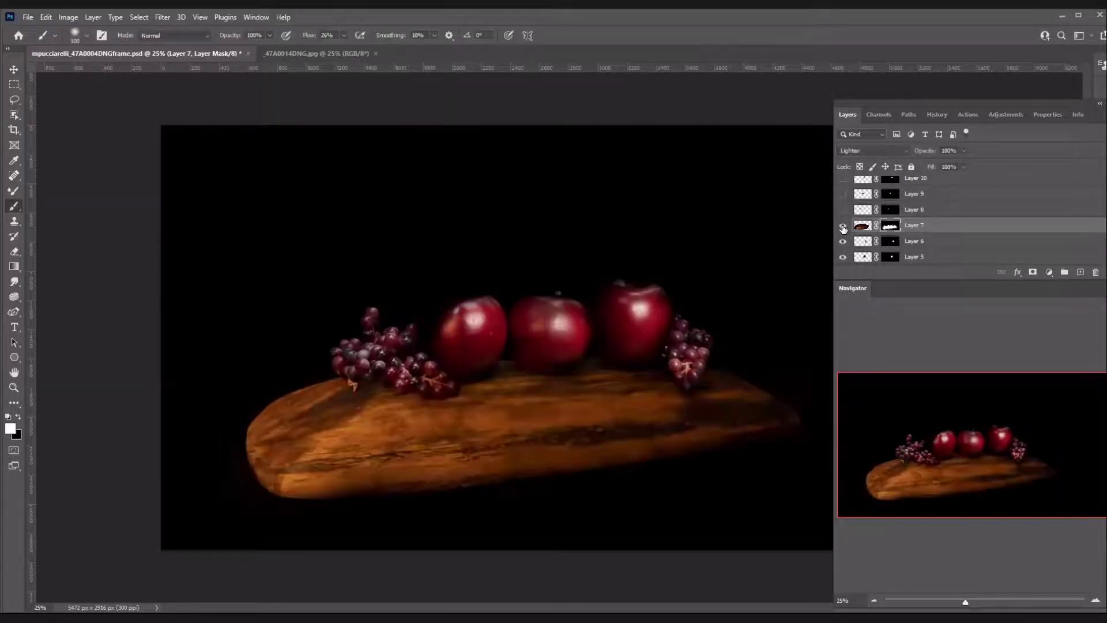
{"action": "left_click", "coordinate": [889, 209]}
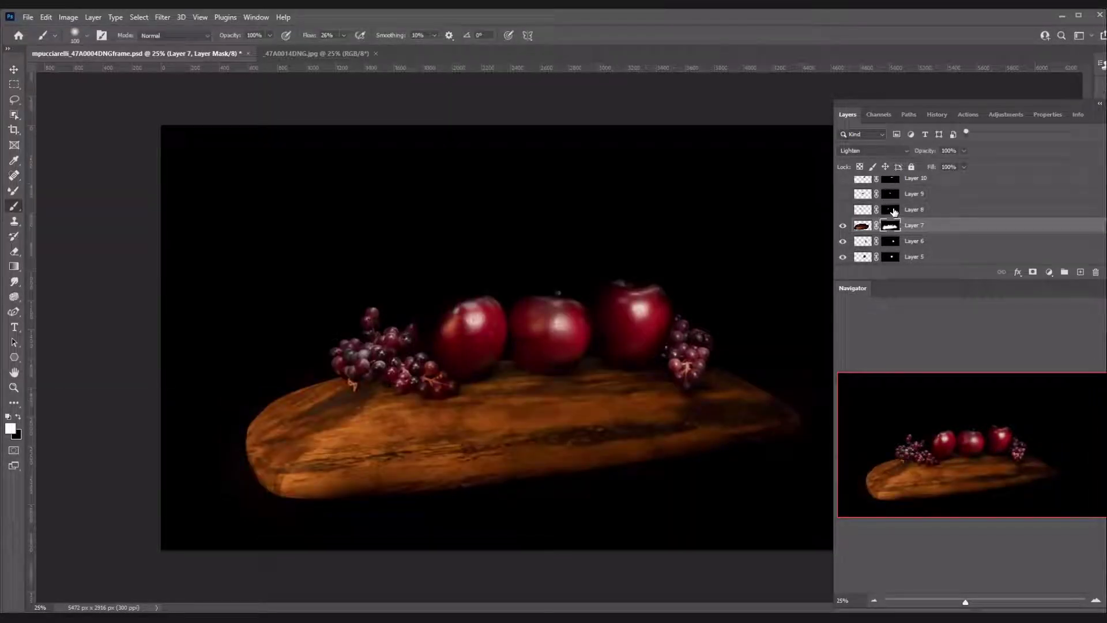
{"action": "left_click", "coordinate": [842, 210]}
{"action": "left_click", "coordinate": [842, 210]}
{"action": "left_click", "coordinate": [842, 209]}
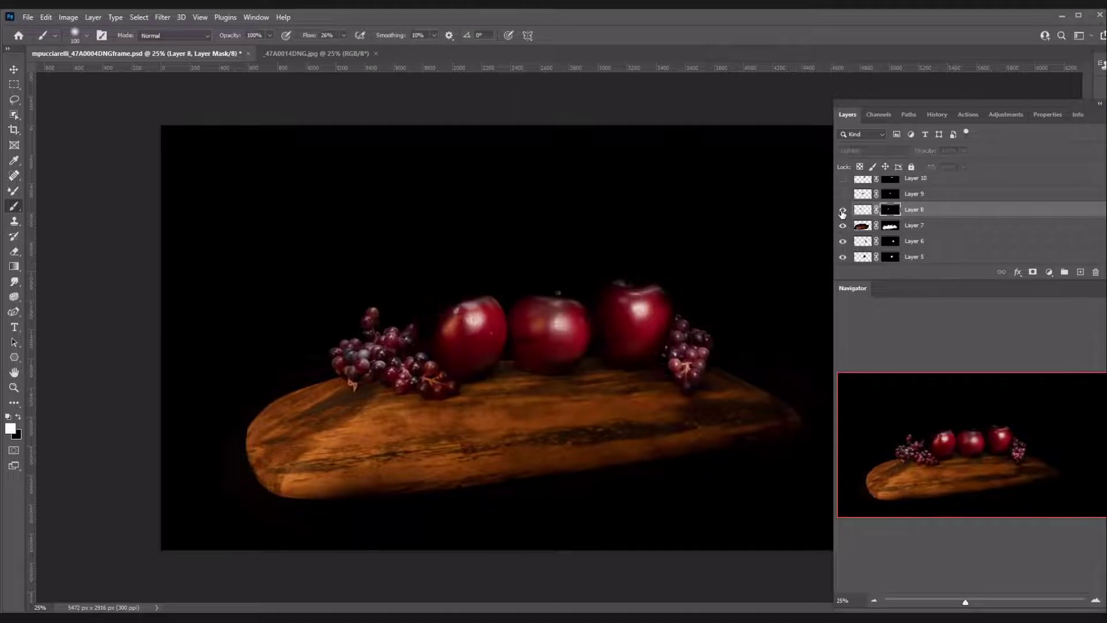
Step: Draw a loose freehand Lasso selection around the top of the left apple and look through the Paste Special options
{"action": "left_click", "coordinate": [14, 102]}
{"action": "mouse_move", "coordinate": [470, 282]}
{"action": "left_mouse_down"}
{"action": "mouse_move", "coordinate": [427, 280]}
{"action": "mouse_move", "coordinate": [441, 331]}
{"action": "mouse_move", "coordinate": [494, 296]}
{"action": "mouse_move", "coordinate": [464, 280]}
{"action": "left_mouse_up"}
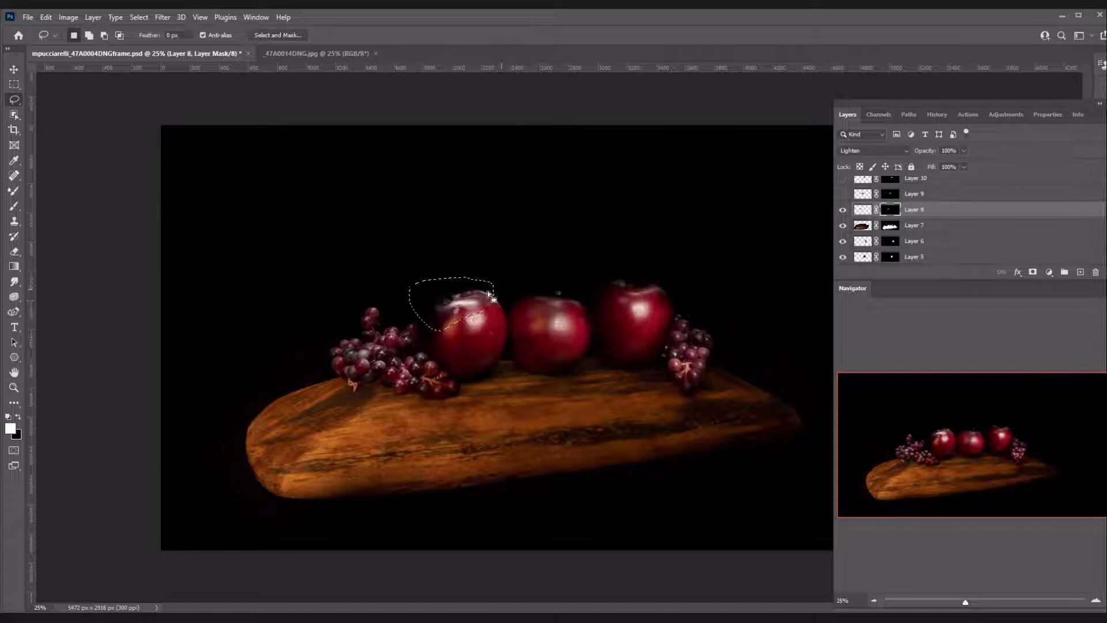
{"action": "left_click", "coordinate": [47, 17]}
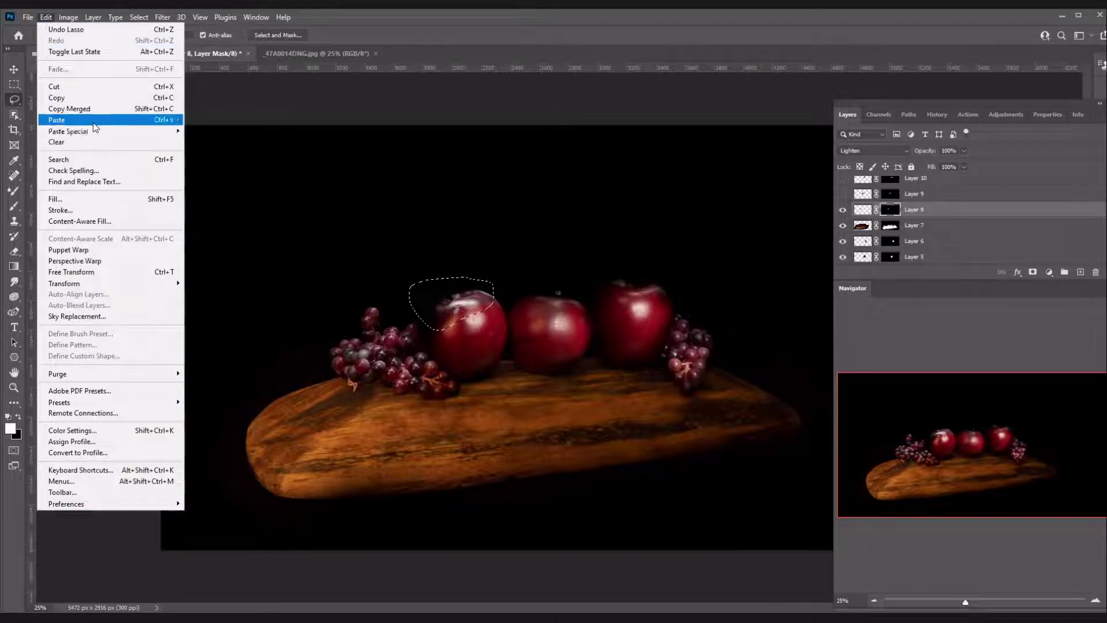
{"action": "mouse_move", "coordinate": [288, 172]}
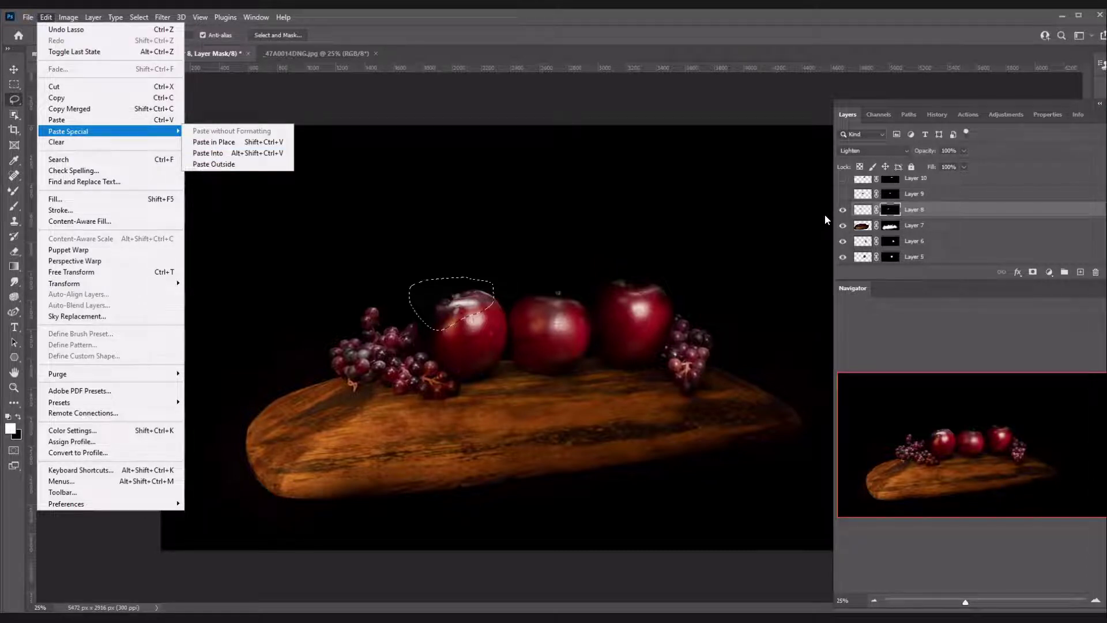
{"action": "left_click", "coordinate": [777, 216]}
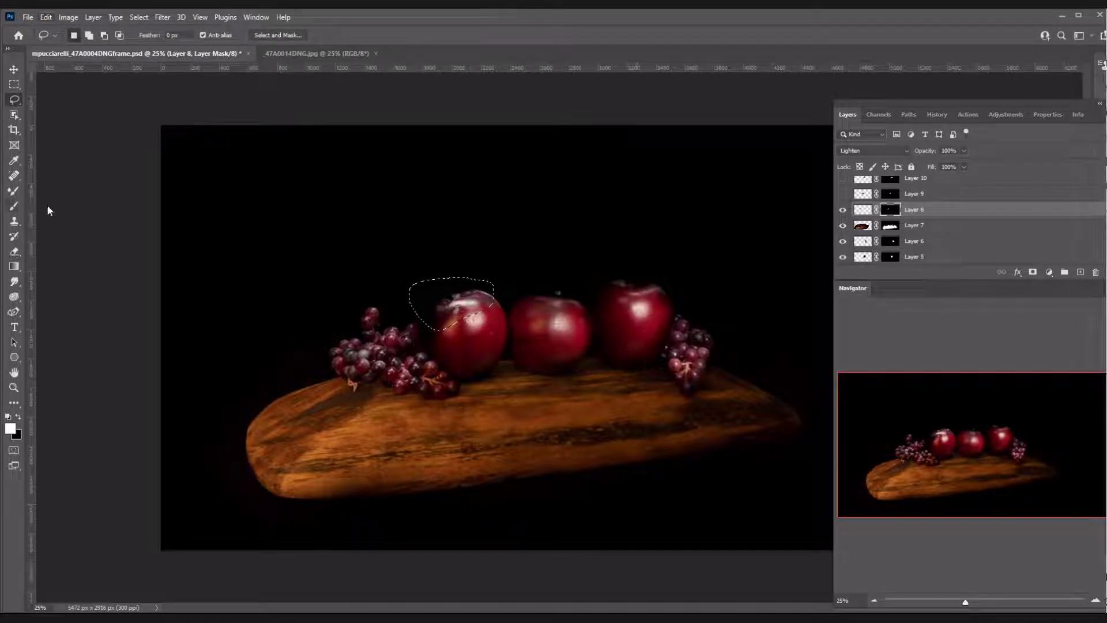
Step: Brush on Layer 8's mask near the left apple, swap the foreground colour to black and clear the selection
{"action": "left_click", "coordinate": [14, 206]}
{"action": "left_click", "coordinate": [425, 336]}
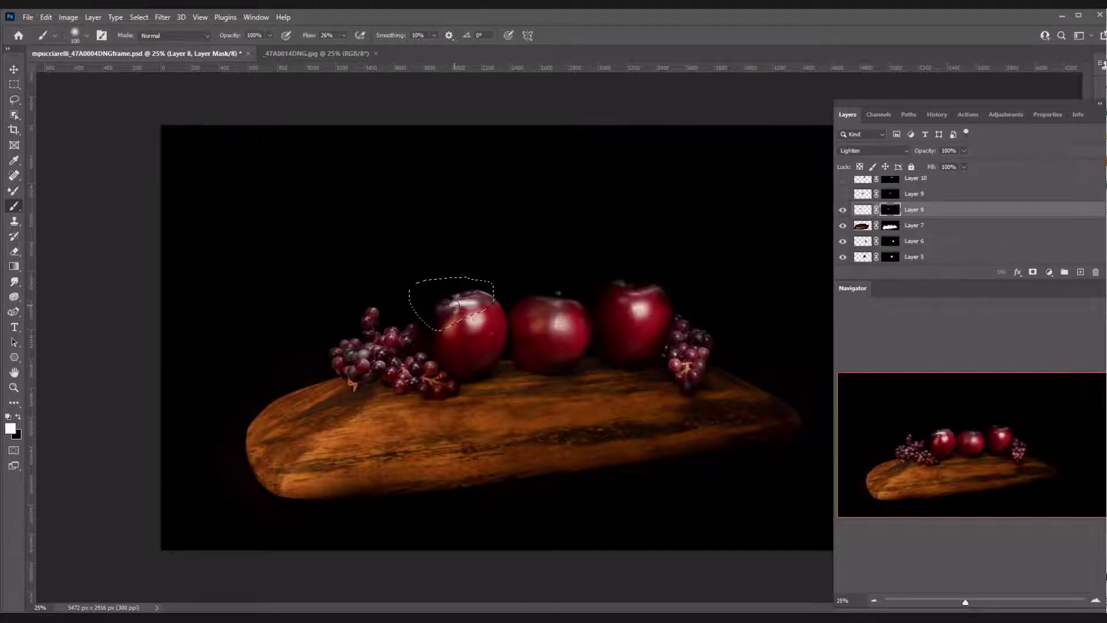
{"action": "key", "text": "x"}
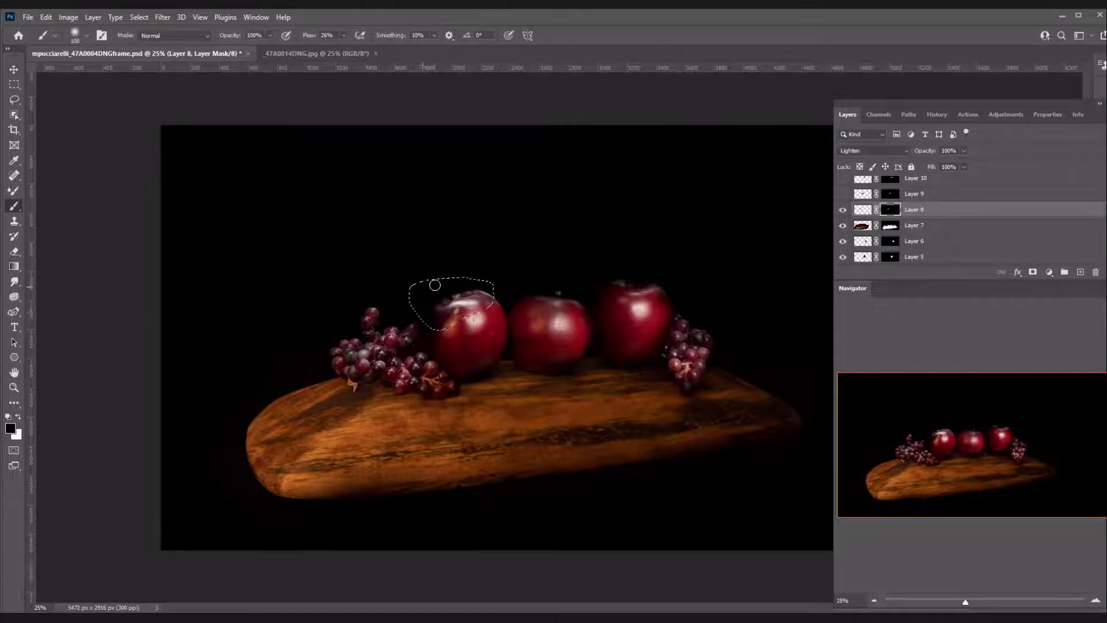
{"action": "key", "text": "ctrl+d"}
Step: Show Layer 9 and draw a loose freehand Lasso selection around the top of the middle apple
{"action": "left_click", "coordinate": [842, 195]}
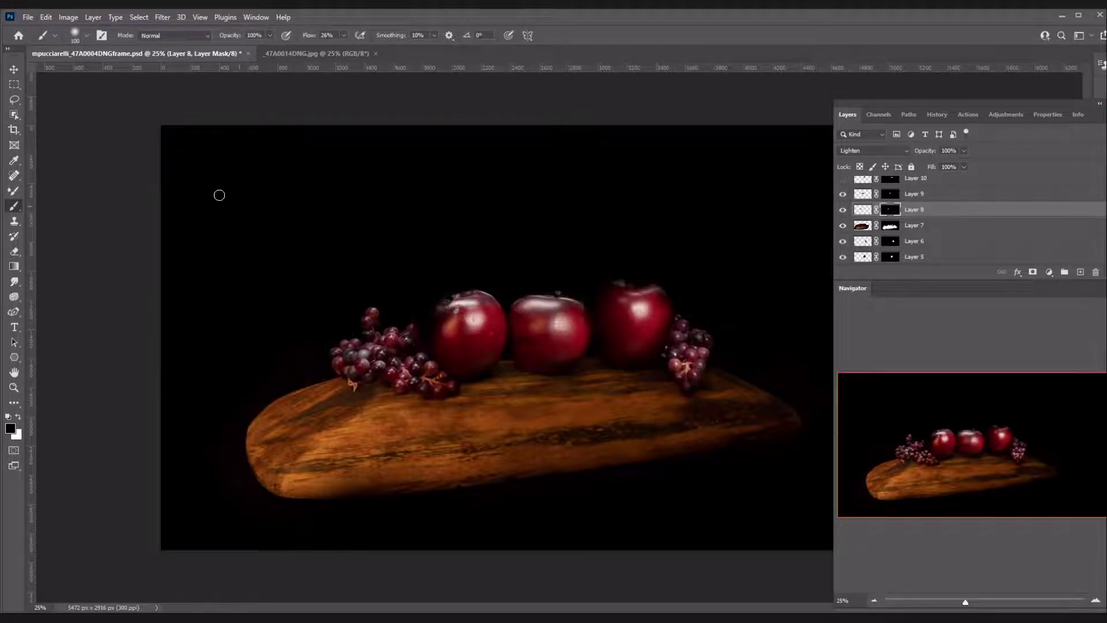
{"action": "left_click", "coordinate": [19, 103]}
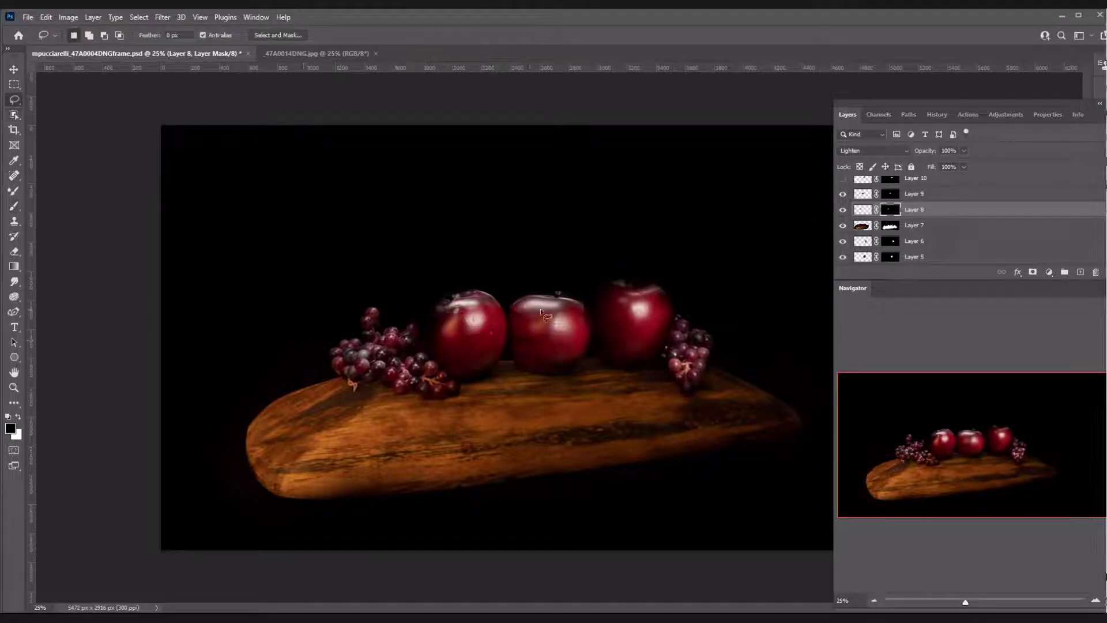
{"action": "mouse_move", "coordinate": [569, 286]}
{"action": "left_mouse_down"}
{"action": "mouse_move", "coordinate": [525, 283]}
{"action": "mouse_move", "coordinate": [508, 306]}
{"action": "left_mouse_up"}
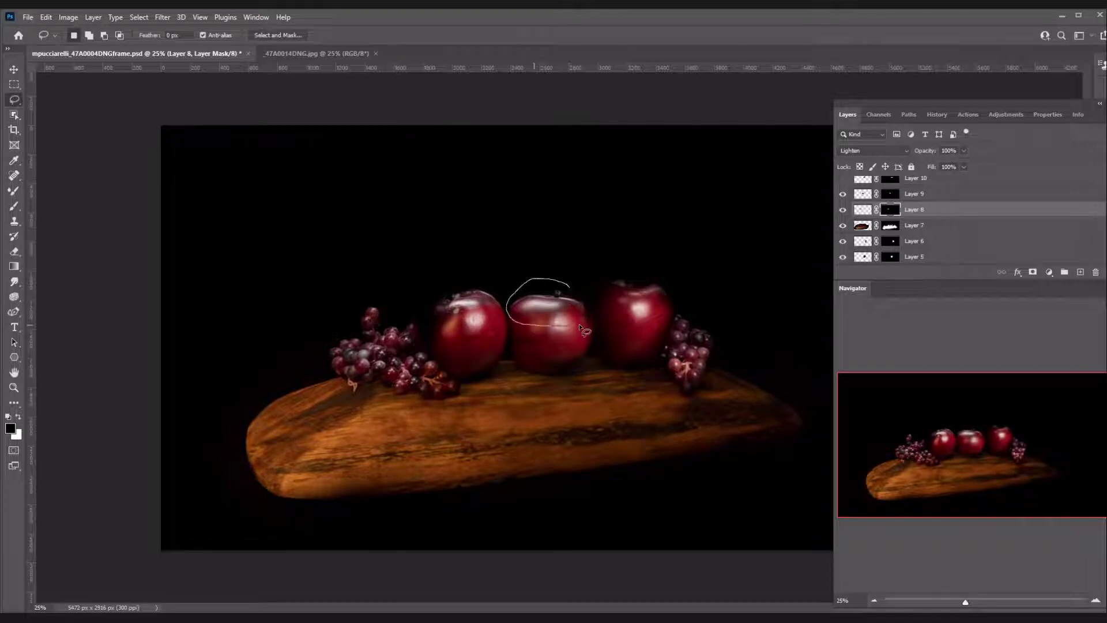
{"action": "mouse_move", "coordinate": [578, 324]}
{"action": "left_mouse_down"}
{"action": "mouse_move", "coordinate": [588, 300]}
{"action": "mouse_move", "coordinate": [566, 283]}
{"action": "left_mouse_up"}
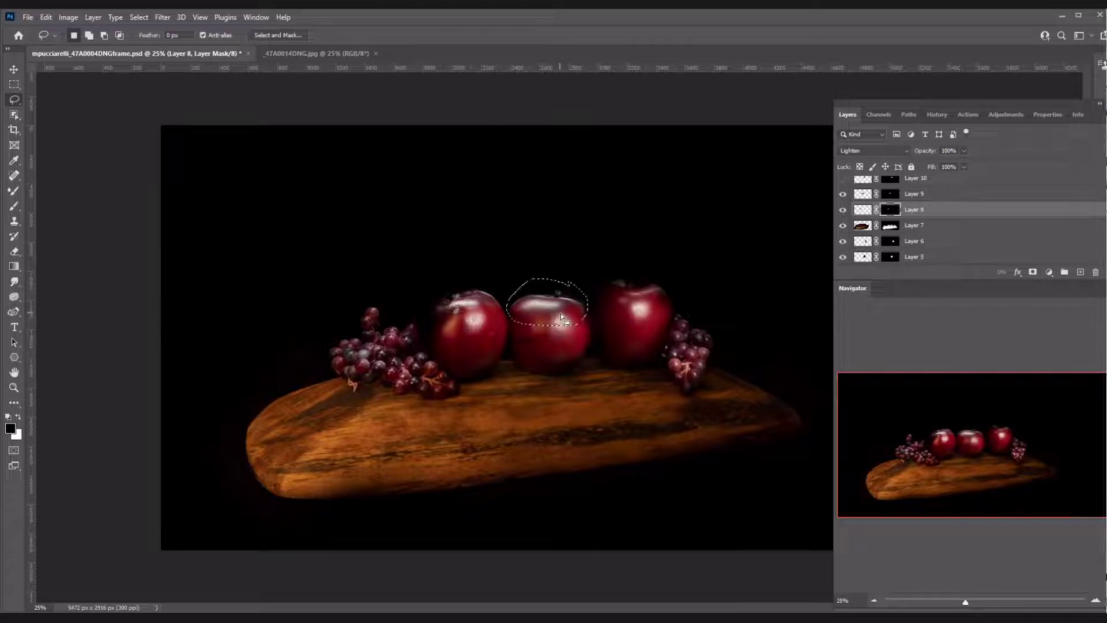
Step: Review the MFPlightpaintpaste action, ready the Brush tool with white as foreground colour and clear the middle apple selection
{"action": "left_click", "coordinate": [960, 114]}
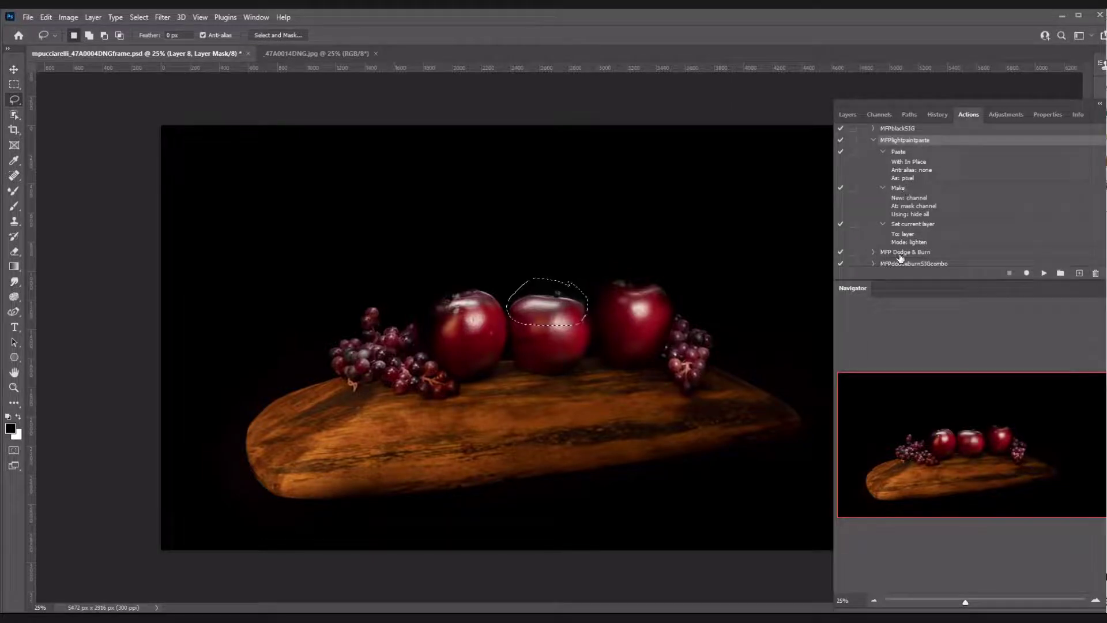
{"action": "left_click", "coordinate": [847, 114]}
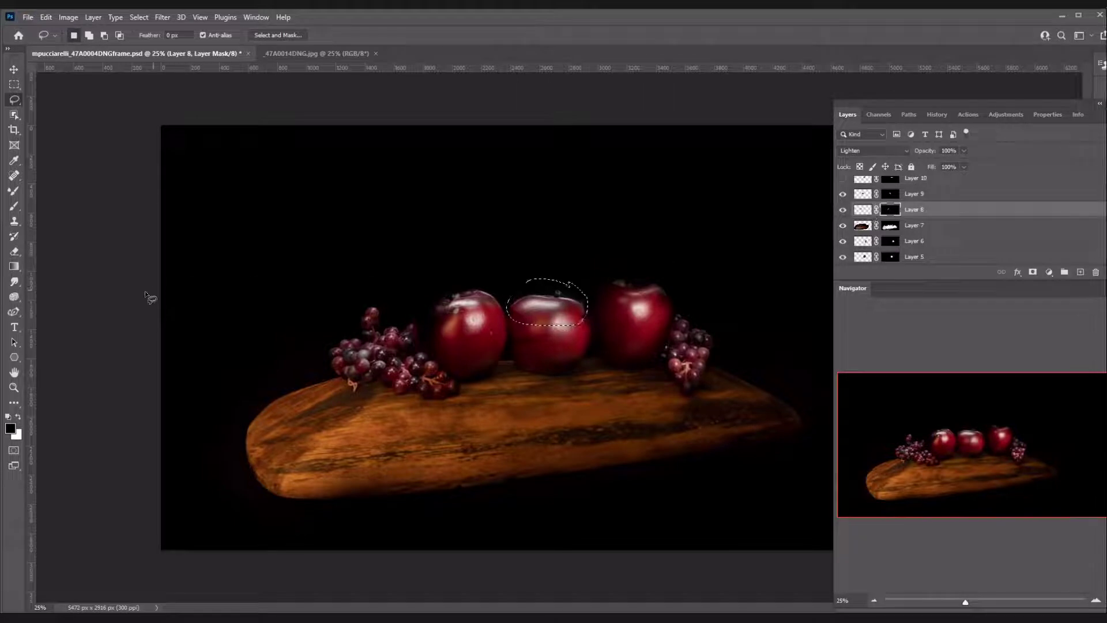
{"action": "key", "text": "x"}
{"action": "left_click", "coordinate": [16, 212]}
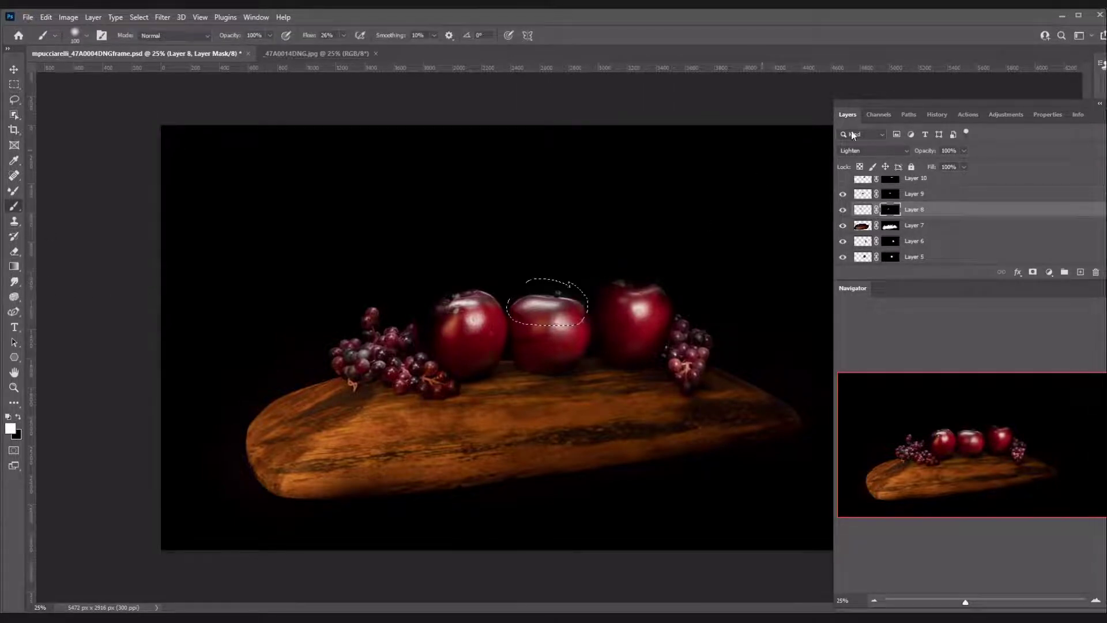
{"action": "key", "text": "ctrl+d"}
Step: Show Layers 10, 11 and 15 to add the right apple's highlight and the wine glass to the composite
{"action": "left_click", "coordinate": [843, 180]}
{"action": "scroll", "coordinate": [853, 231], "scroll_direction": "up", "scroll_amount": 3}
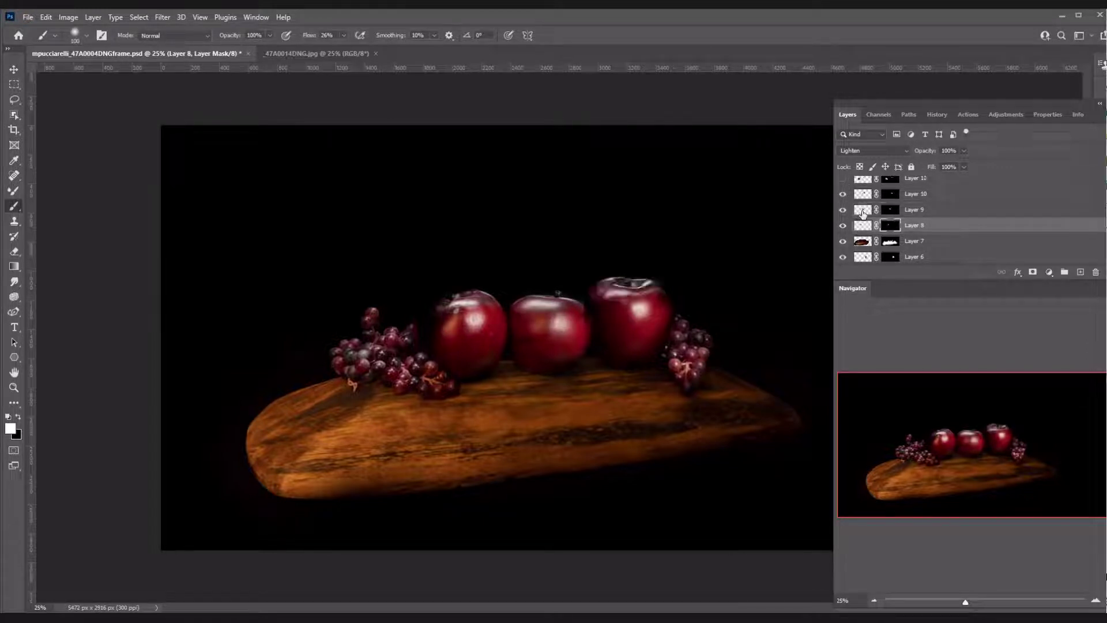
{"action": "left_click", "coordinate": [843, 211]}
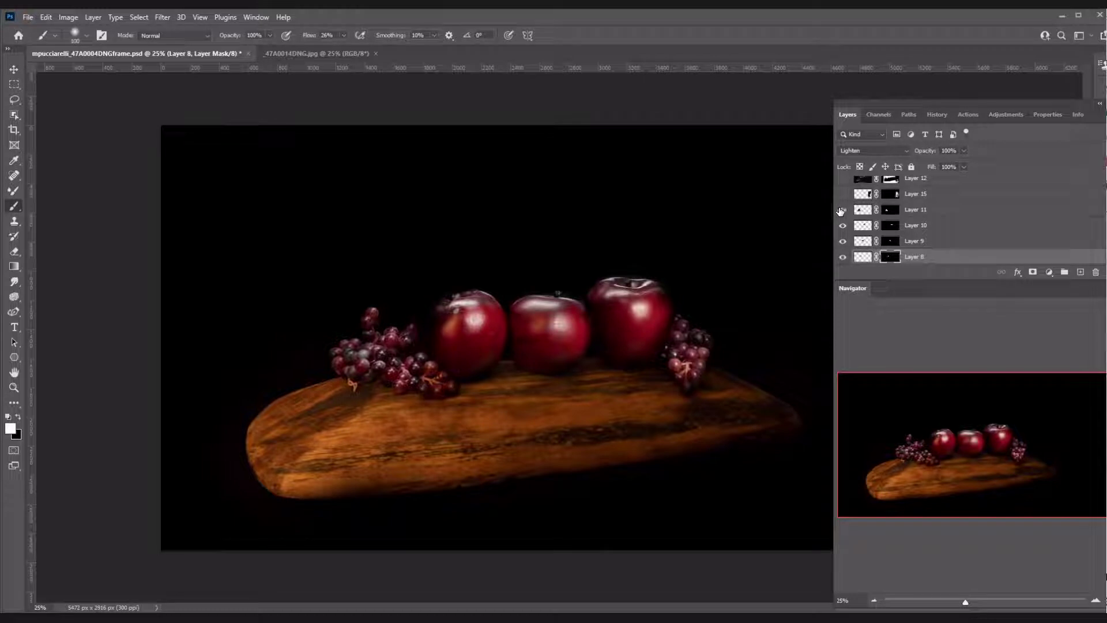
{"action": "scroll", "coordinate": [861, 222], "scroll_direction": "up", "scroll_amount": 1}
{"action": "left_click", "coordinate": [843, 209]}
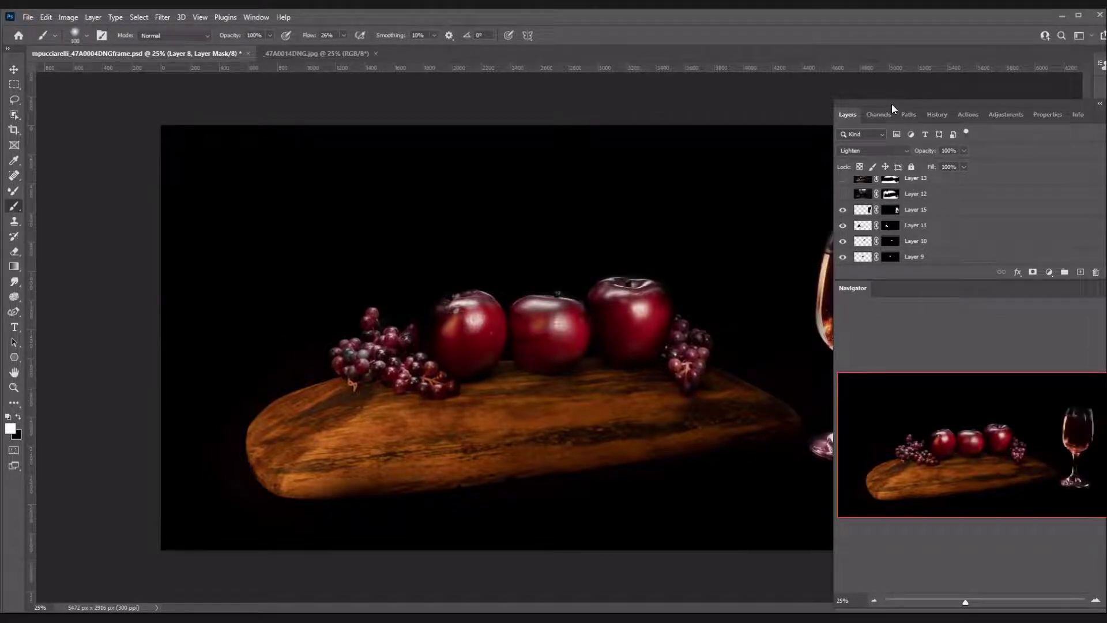
Step: Move the floating panel group aside to uncover the wine glass and toggle Layer 15 off and on to compare
{"action": "left_click_drag", "start_coordinate": [1010, 103], "coordinate": [1104, 79]}
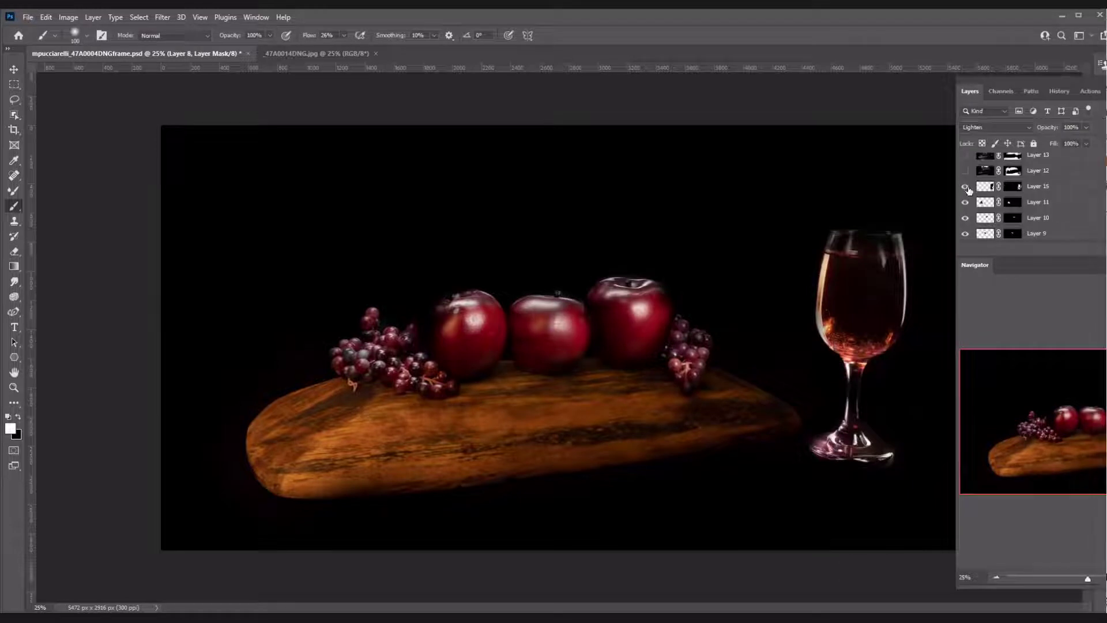
{"action": "left_click", "coordinate": [966, 186]}
{"action": "left_click", "coordinate": [966, 186]}
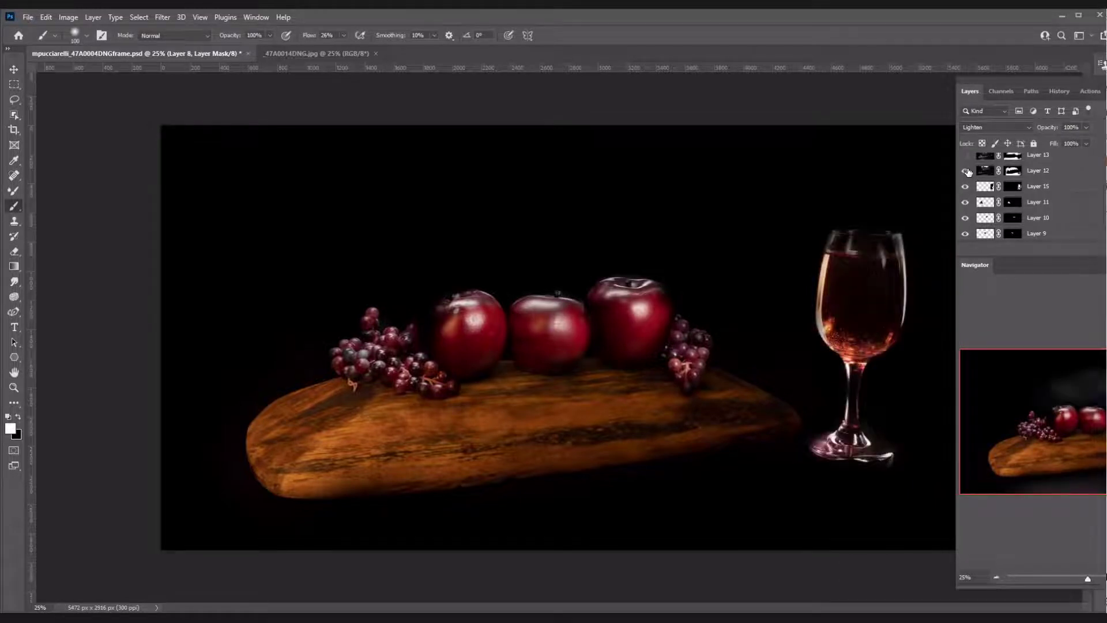
Step: Show Layers 12 and 13 to add the soft background haze behind the fruit and the light below the board
{"action": "left_click", "coordinate": [966, 171]}
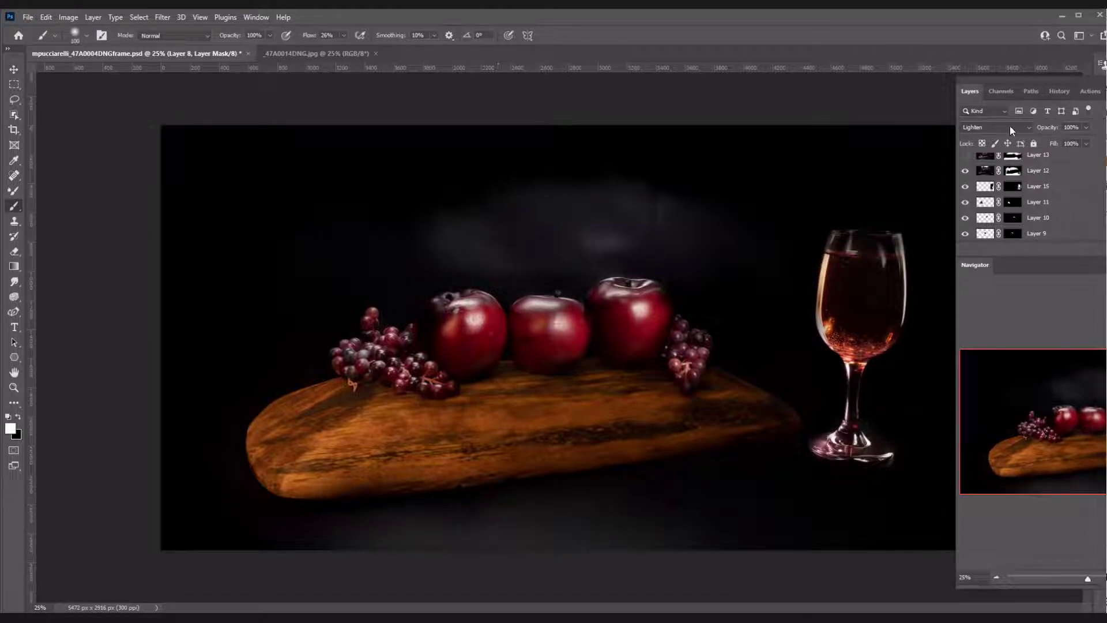
{"action": "key", "text": "ctrl+shift+alt+n"}
{"action": "left_click", "coordinate": [966, 172]}
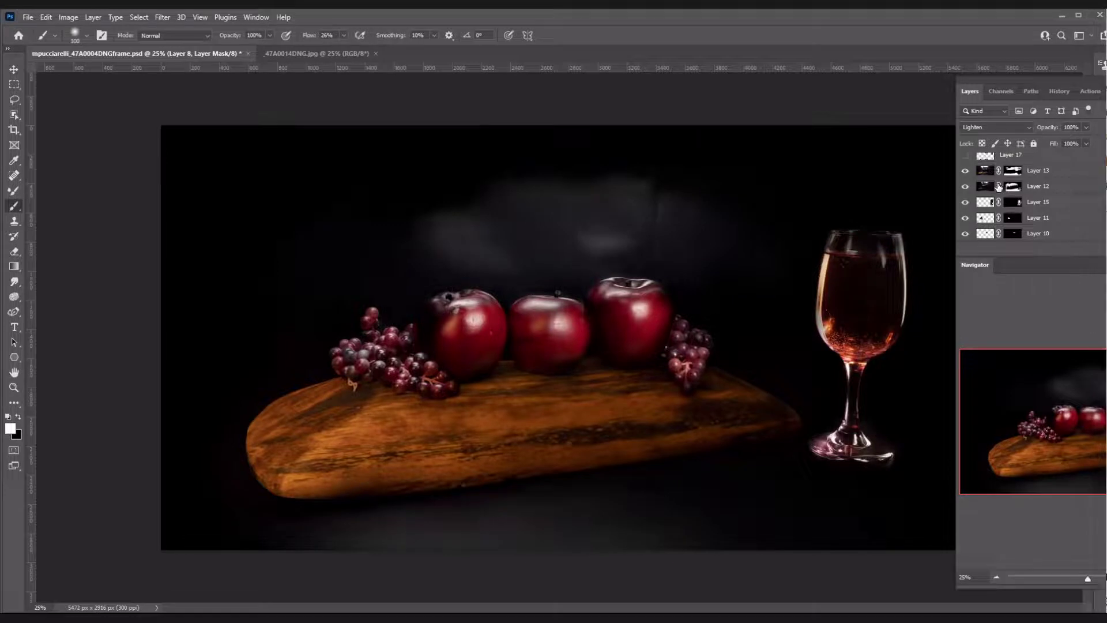
Step: Show Layer 17, then select and show Layer 18 above it
{"action": "scroll", "coordinate": [972, 231], "scroll_direction": "up", "scroll_amount": 3}
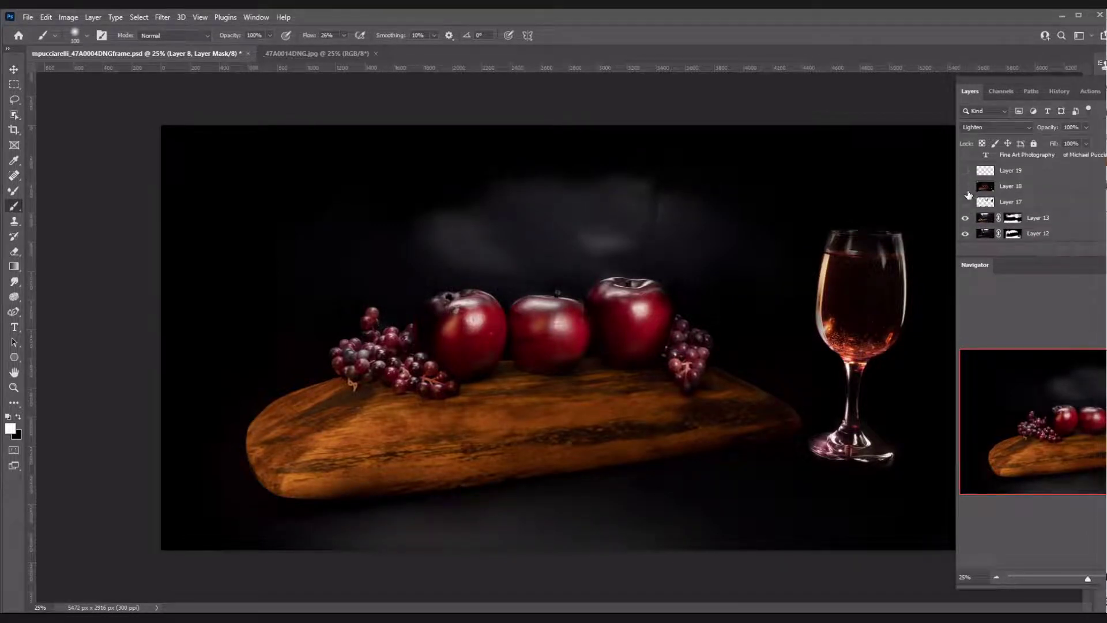
{"action": "left_click", "coordinate": [966, 202]}
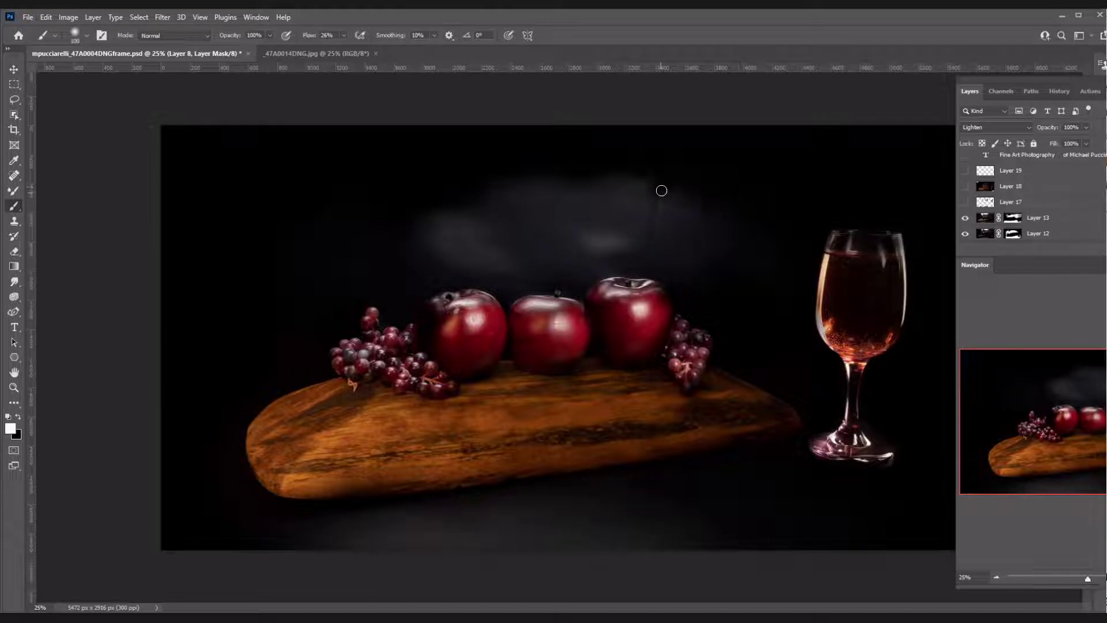
{"action": "left_click", "coordinate": [965, 203]}
{"action": "left_click", "coordinate": [985, 186]}
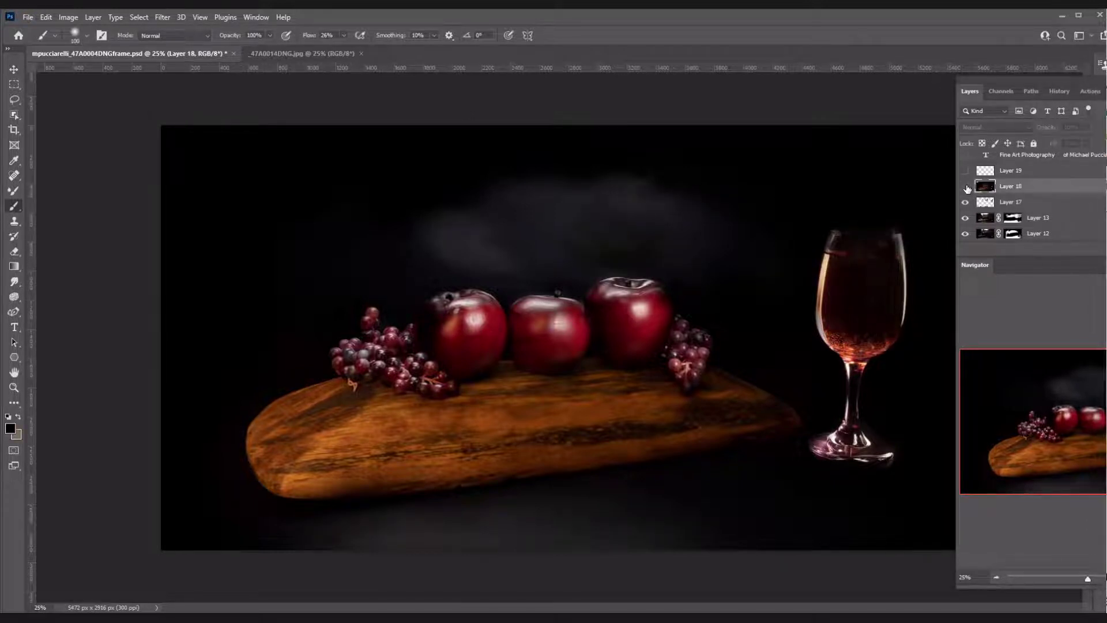
{"action": "left_click", "coordinate": [965, 187]}
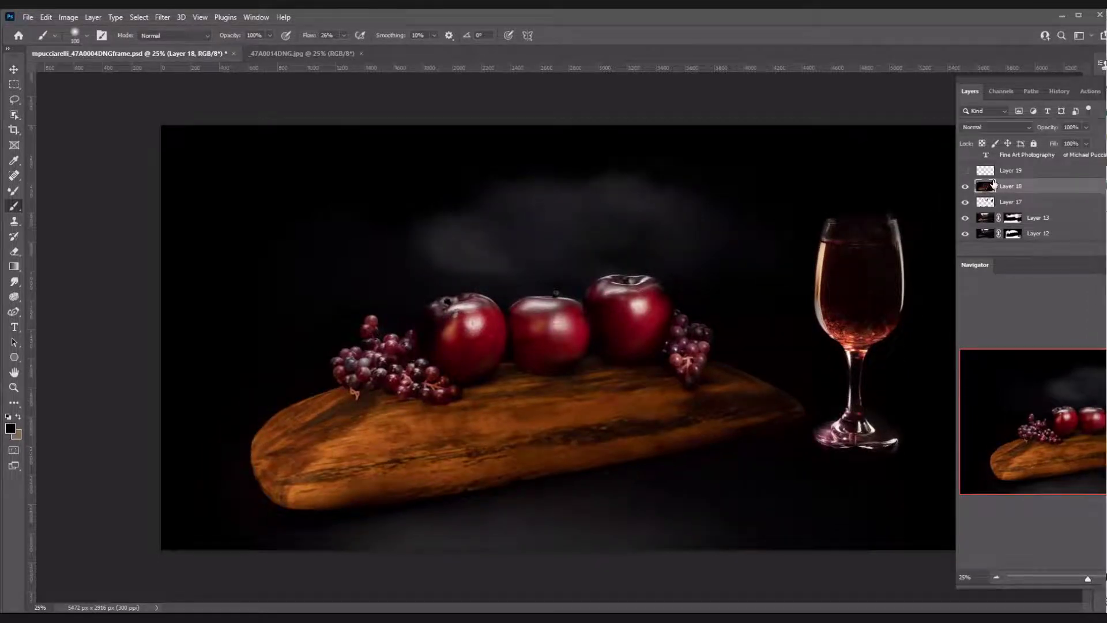
Step: Show and select Layer 19 with the Spot Healing Brush ready, and show the photographer's signature text layer
{"action": "scroll", "coordinate": [993, 183], "scroll_direction": "up", "scroll_amount": 1}
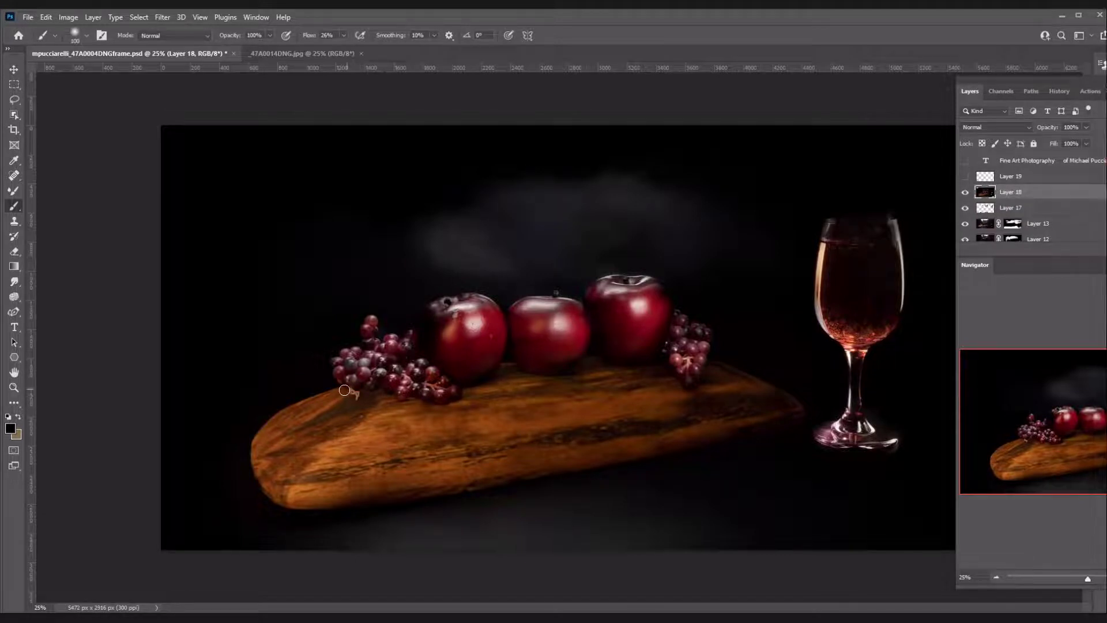
{"action": "left_click", "coordinate": [966, 178]}
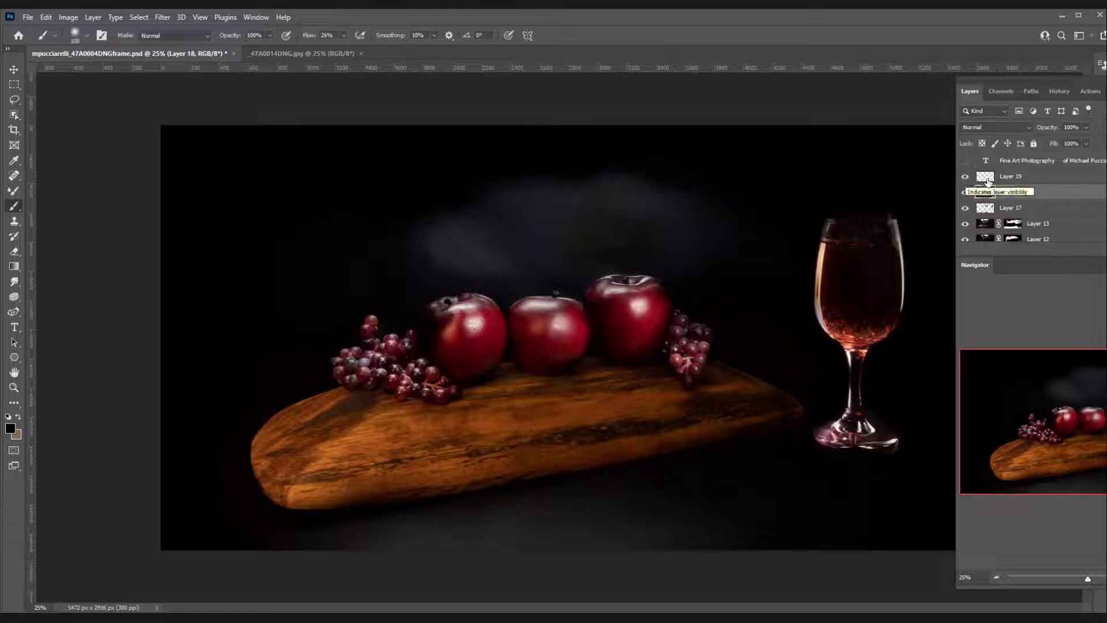
{"action": "left_click", "coordinate": [987, 177]}
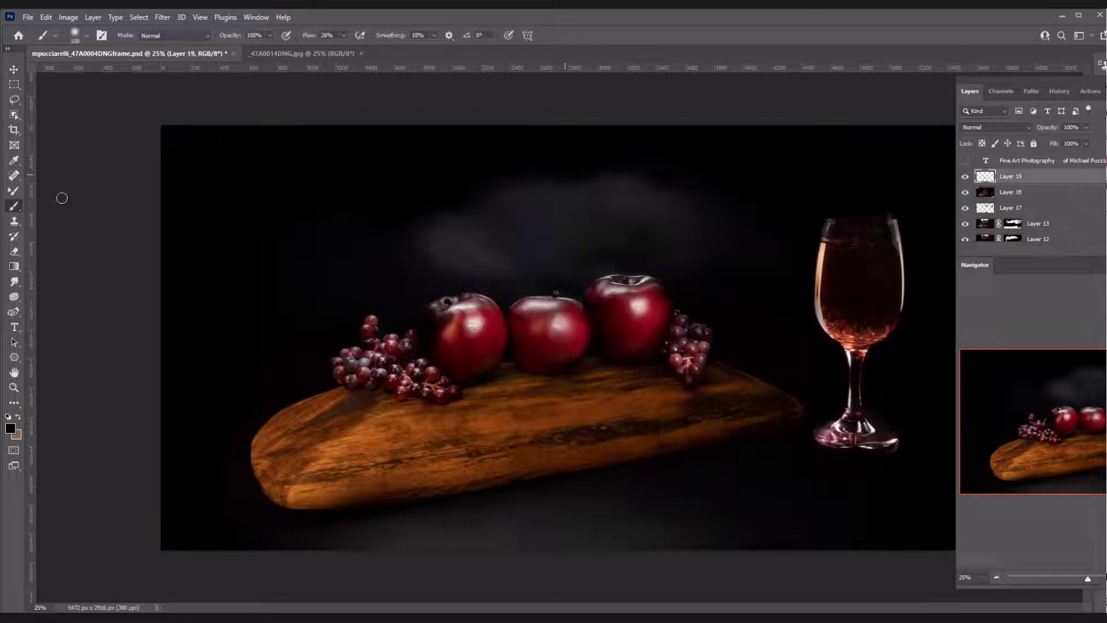
{"action": "left_click", "coordinate": [18, 174]}
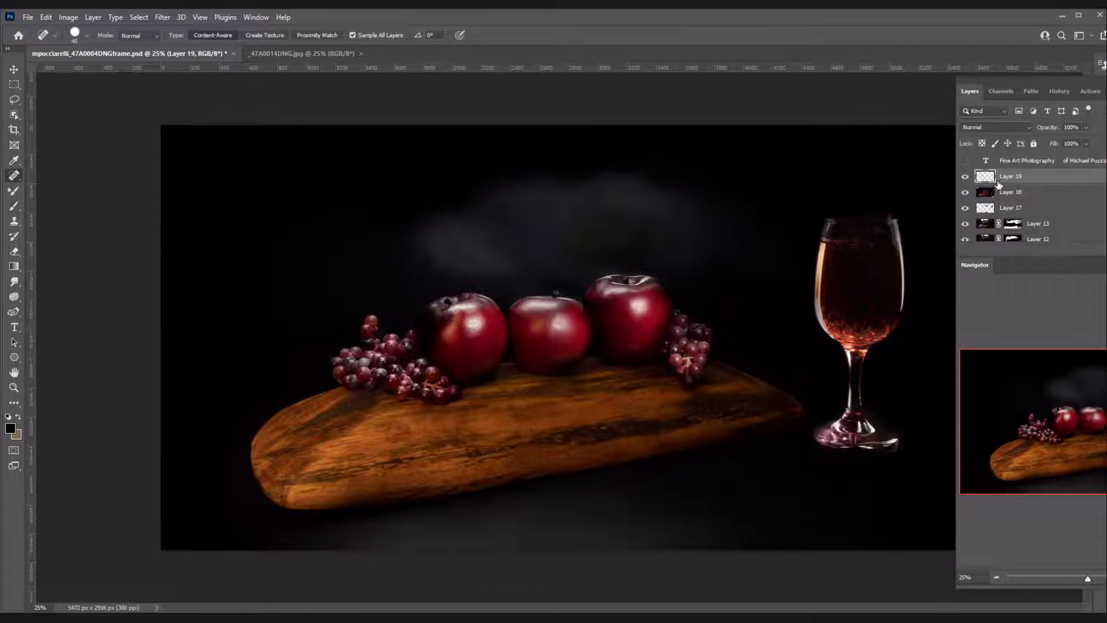
{"action": "left_click", "coordinate": [966, 162]}
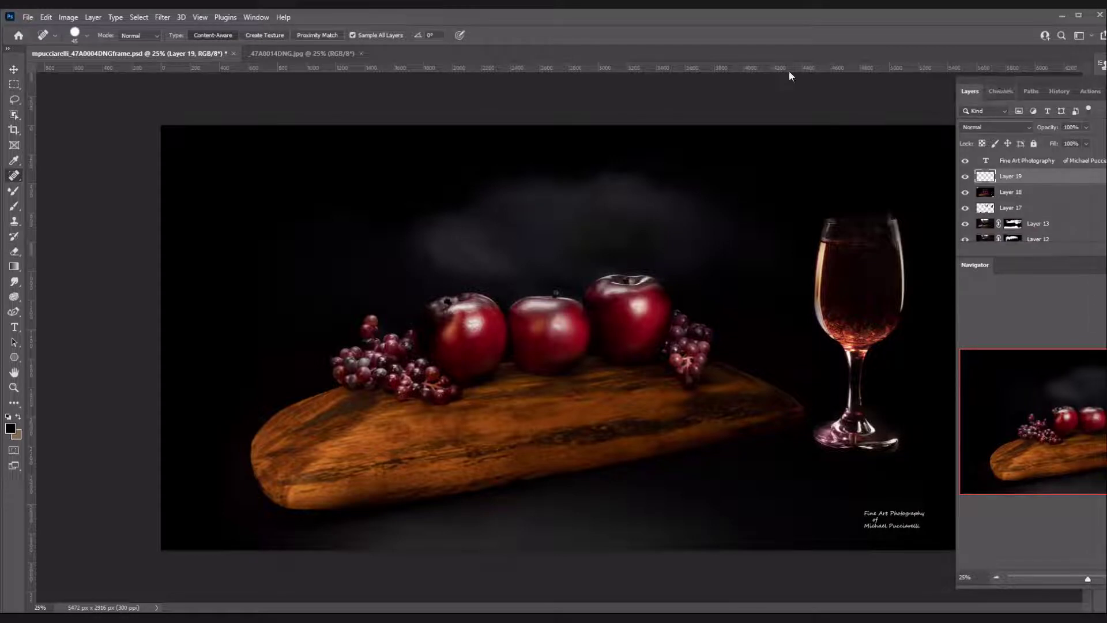
Step: Find the mfpIPCcondFRAdev action in the MFP filters set and review the actions it plays
{"action": "left_click", "coordinate": [873, 82]}
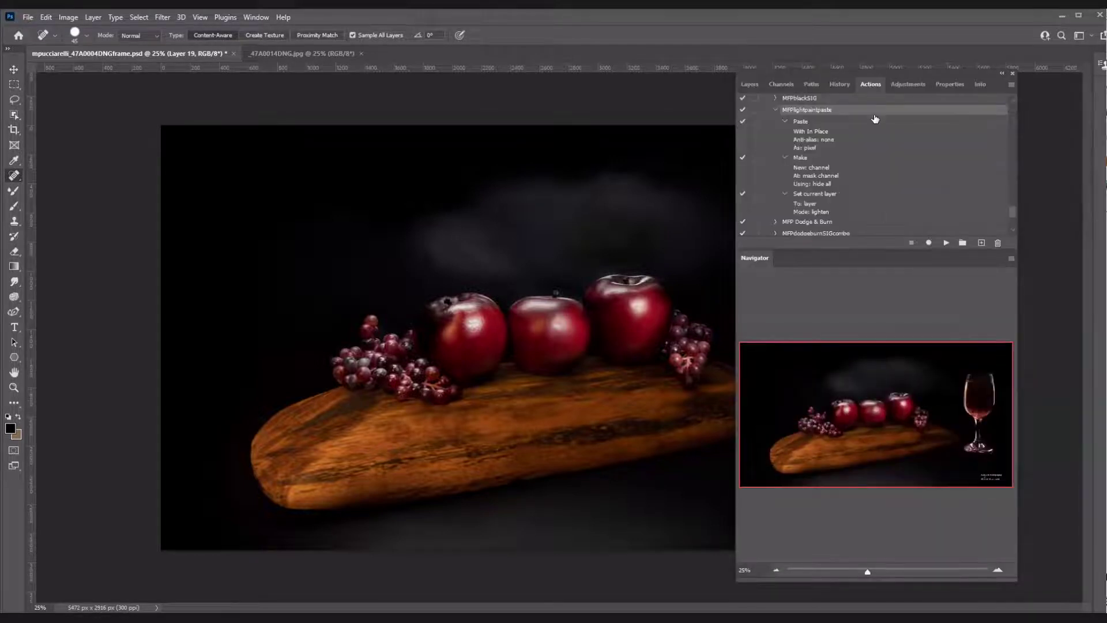
{"action": "scroll", "coordinate": [842, 132], "scroll_direction": "up", "scroll_amount": 10}
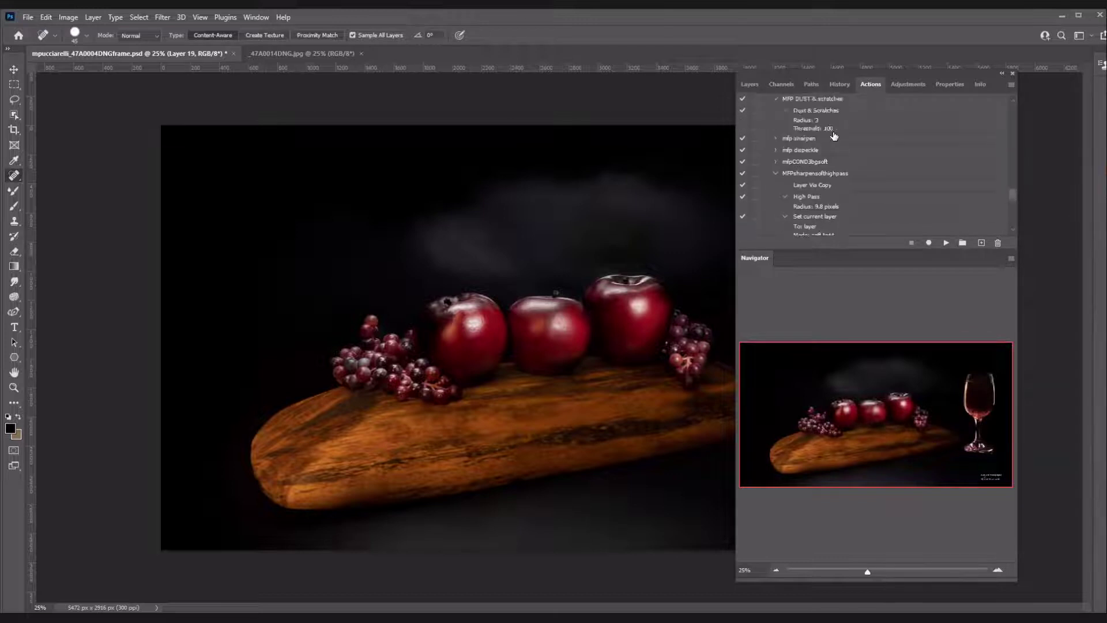
{"action": "scroll", "coordinate": [823, 140], "scroll_direction": "up", "scroll_amount": 8}
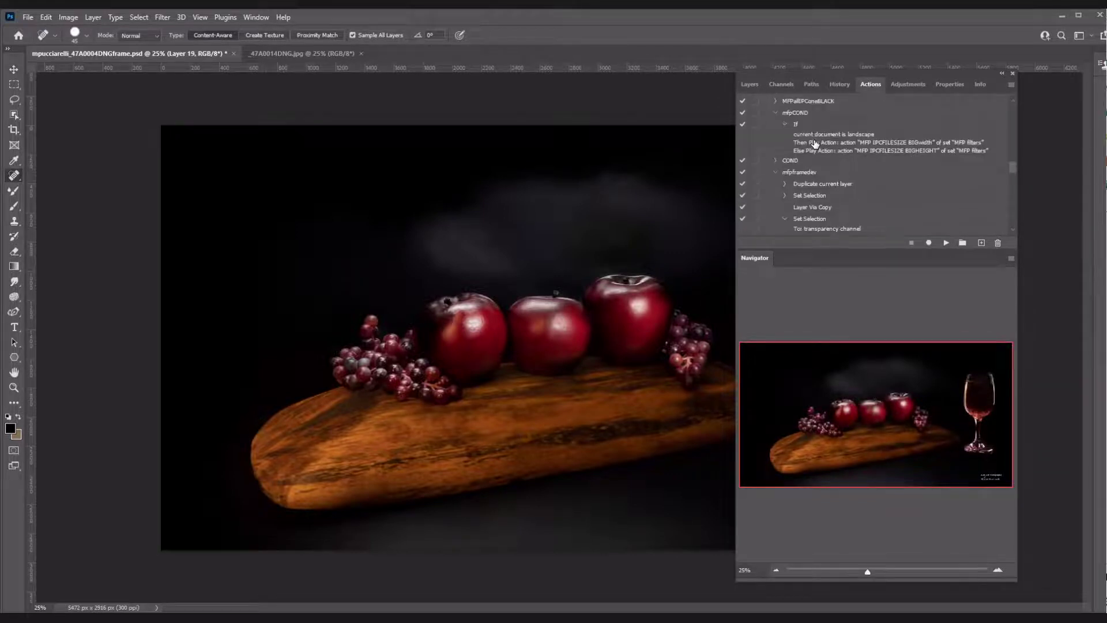
{"action": "scroll", "coordinate": [813, 145], "scroll_direction": "up", "scroll_amount": 3}
{"action": "scroll", "coordinate": [821, 144], "scroll_direction": "up", "scroll_amount": 4}
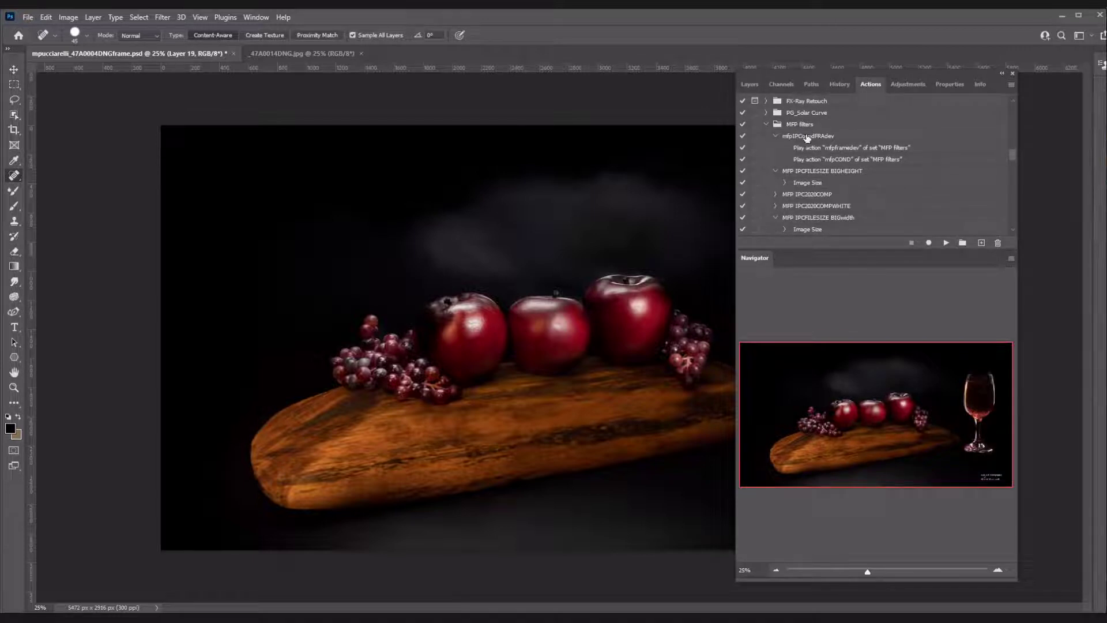
{"action": "left_click", "coordinate": [807, 137]}
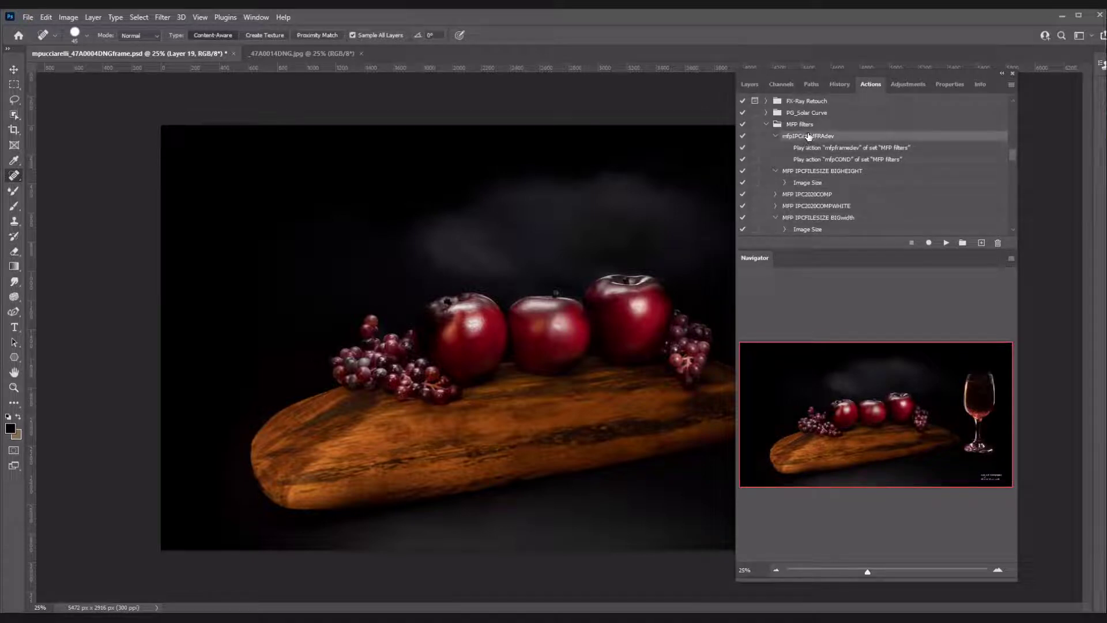
{"action": "left_click", "coordinate": [832, 149]}
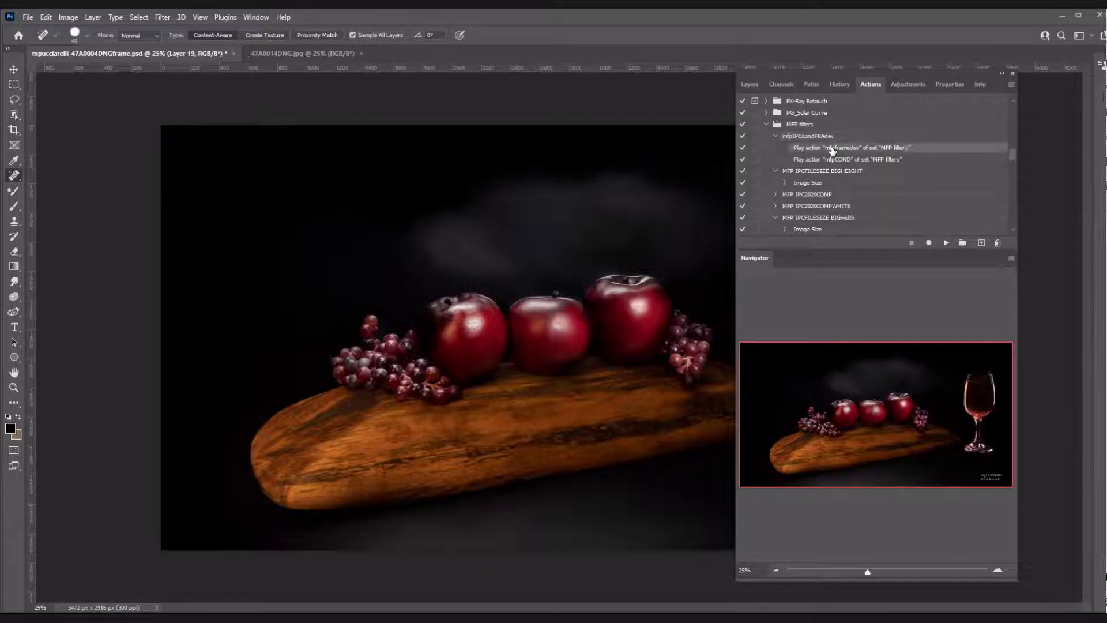
{"action": "scroll", "coordinate": [836, 168], "scroll_direction": "down", "scroll_amount": 2}
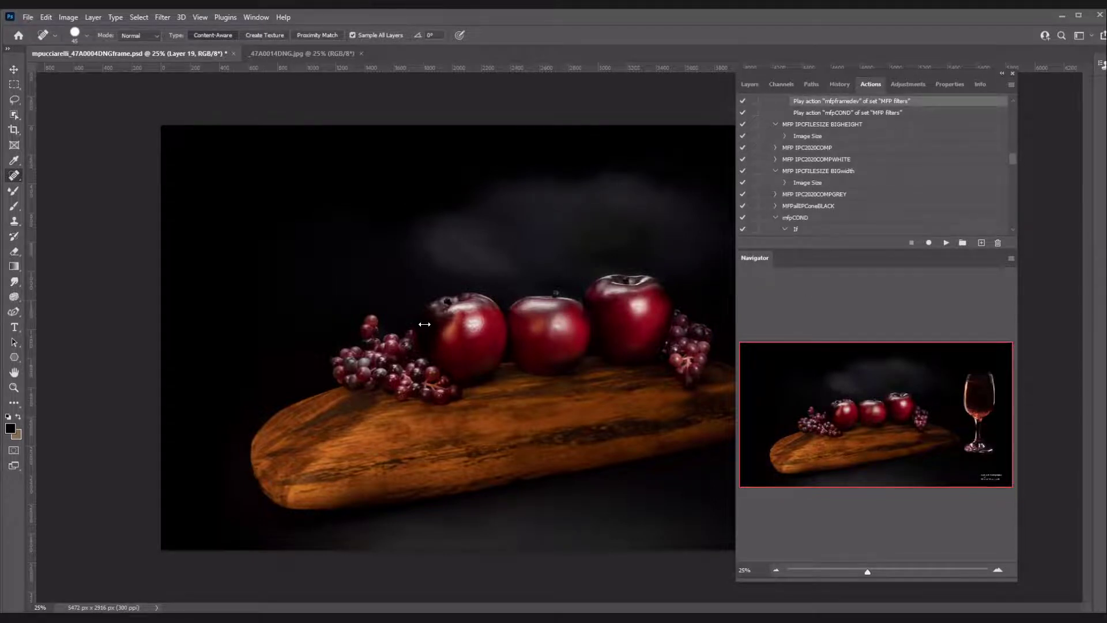
Step: Widen the floating panel group and examine the mfpframedev action, including its step that plays MFPallIPConeBLACK
{"action": "left_click_drag", "start_coordinate": [504, 232], "coordinate": [425, 231]}
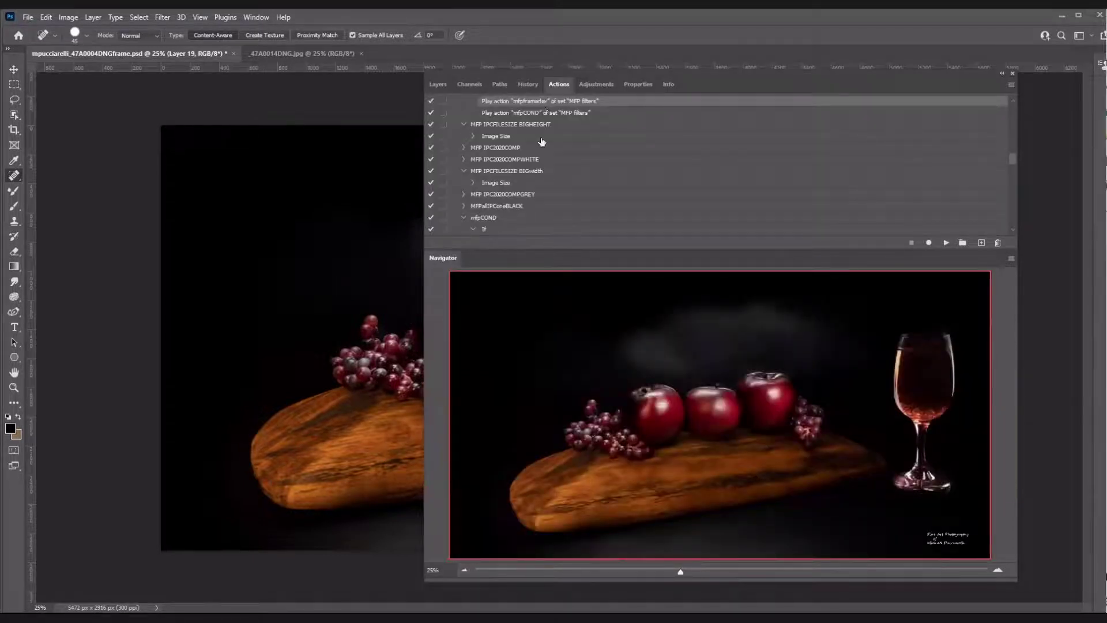
{"action": "scroll", "coordinate": [542, 141], "scroll_direction": "down", "scroll_amount": 4}
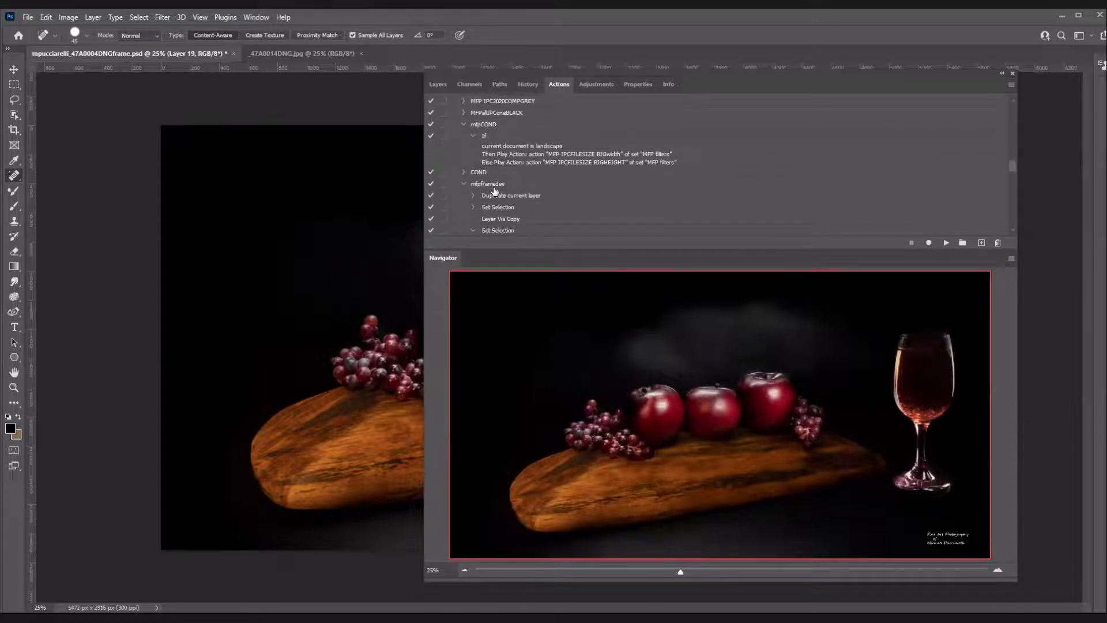
{"action": "left_click", "coordinate": [493, 184]}
{"action": "scroll", "coordinate": [502, 183], "scroll_direction": "down", "scroll_amount": 3}
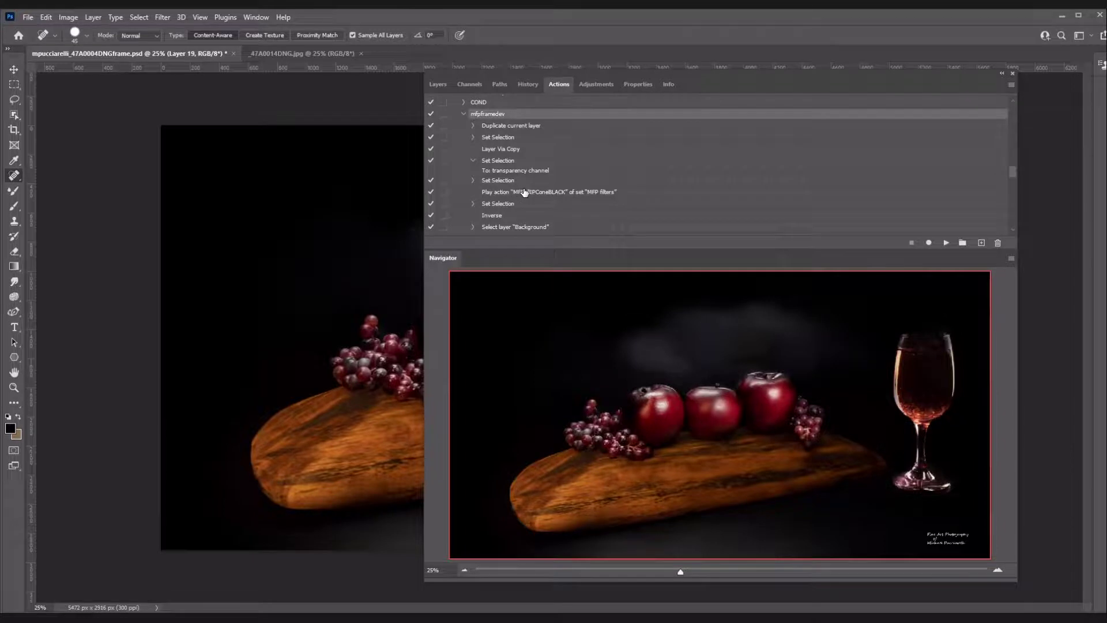
{"action": "left_click", "coordinate": [517, 192]}
Step: Examine the mfpCOND action's landscape condition and the BIGwidth and BIGHEIGHT file size actions it chooses between
{"action": "scroll", "coordinate": [513, 195], "scroll_direction": "up", "scroll_amount": 5}
{"action": "scroll", "coordinate": [513, 199], "scroll_direction": "up", "scroll_amount": 4}
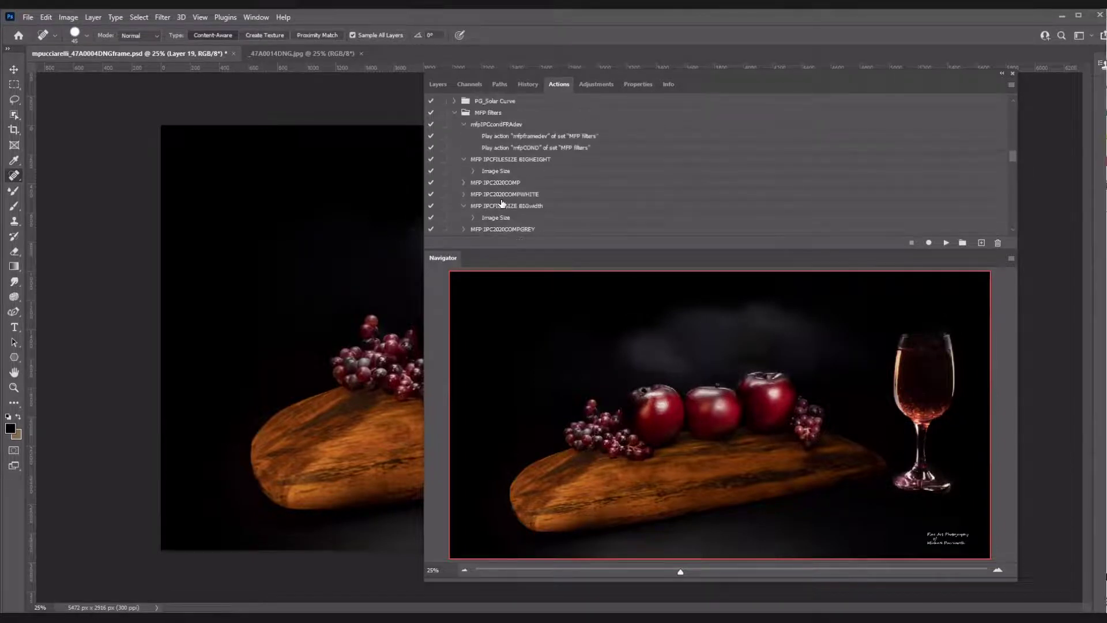
{"action": "left_click", "coordinate": [527, 206]}
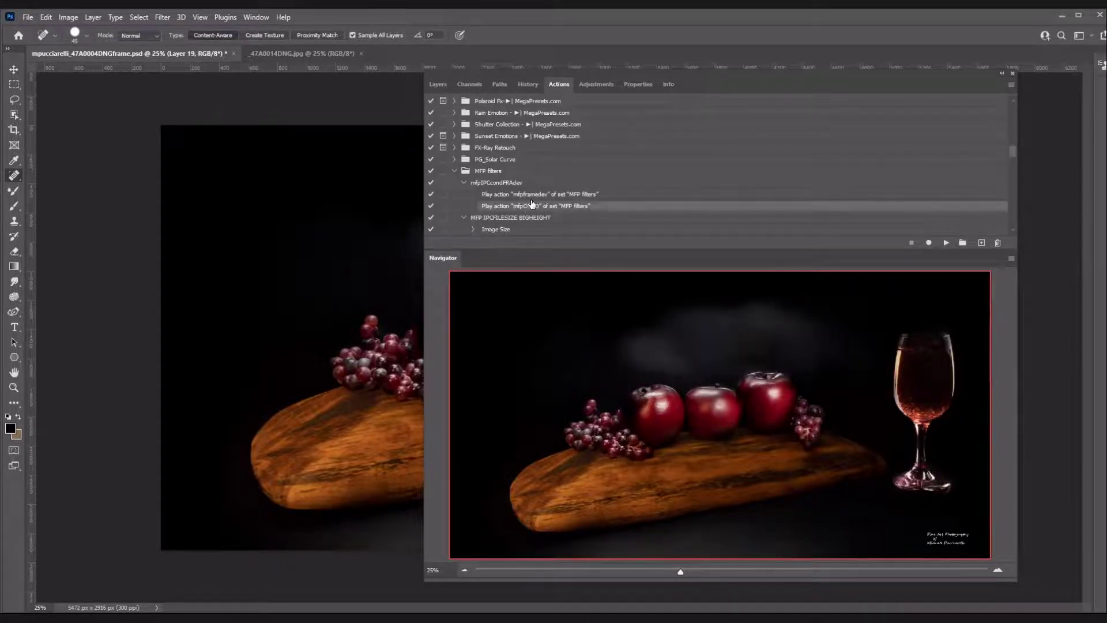
{"action": "scroll", "coordinate": [524, 193], "scroll_direction": "down", "scroll_amount": 1}
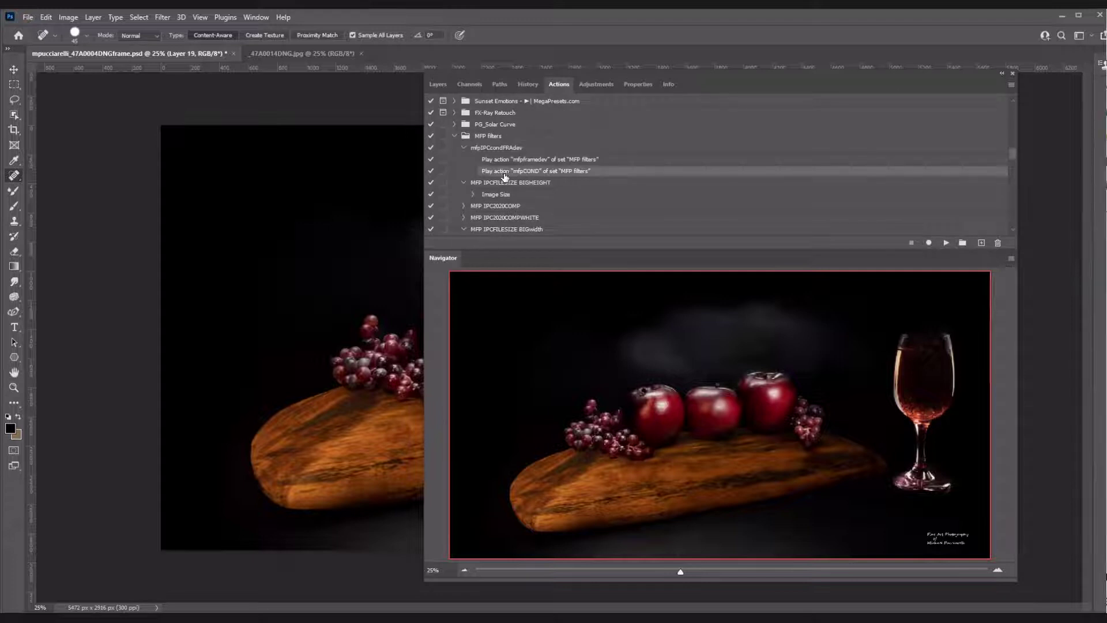
{"action": "scroll", "coordinate": [534, 177], "scroll_direction": "down", "scroll_amount": 5}
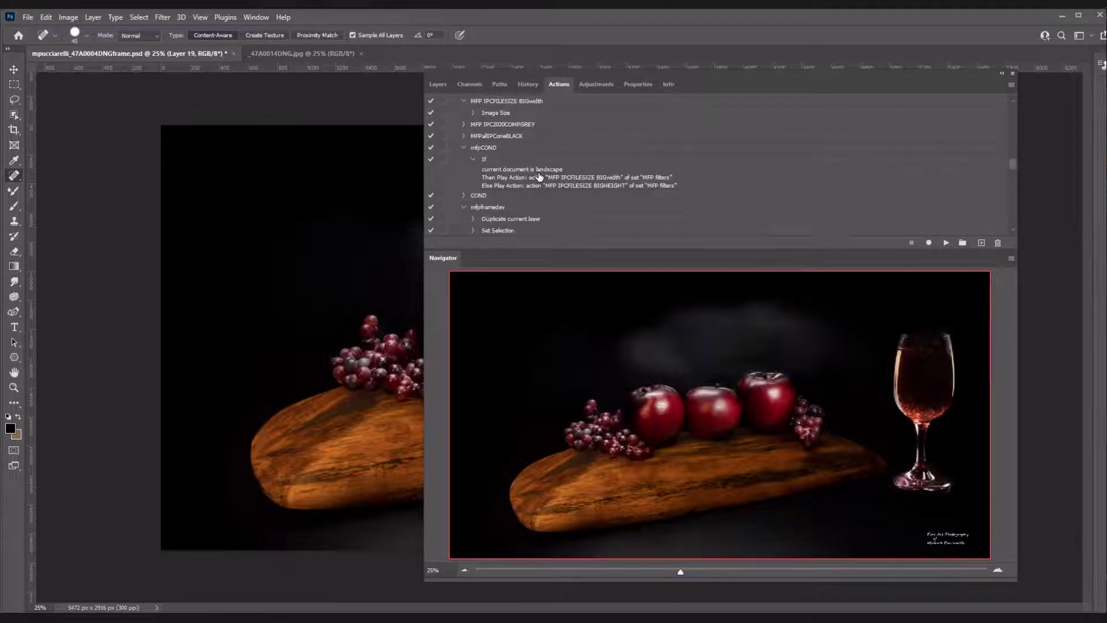
{"action": "left_click", "coordinate": [489, 148]}
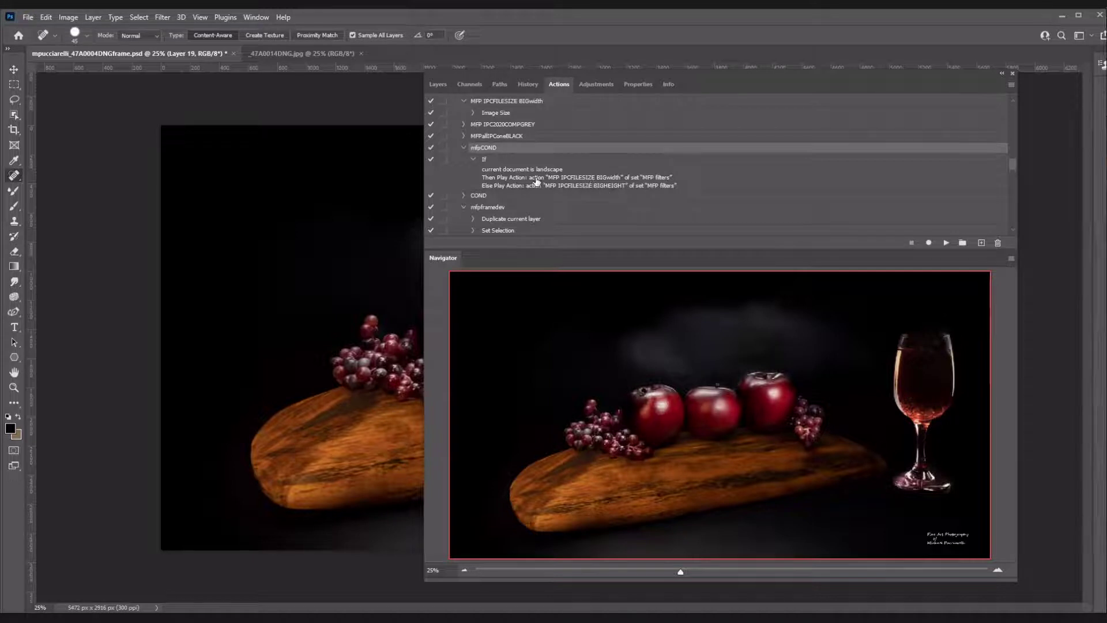
{"action": "scroll", "coordinate": [528, 184], "scroll_direction": "up", "scroll_amount": 5}
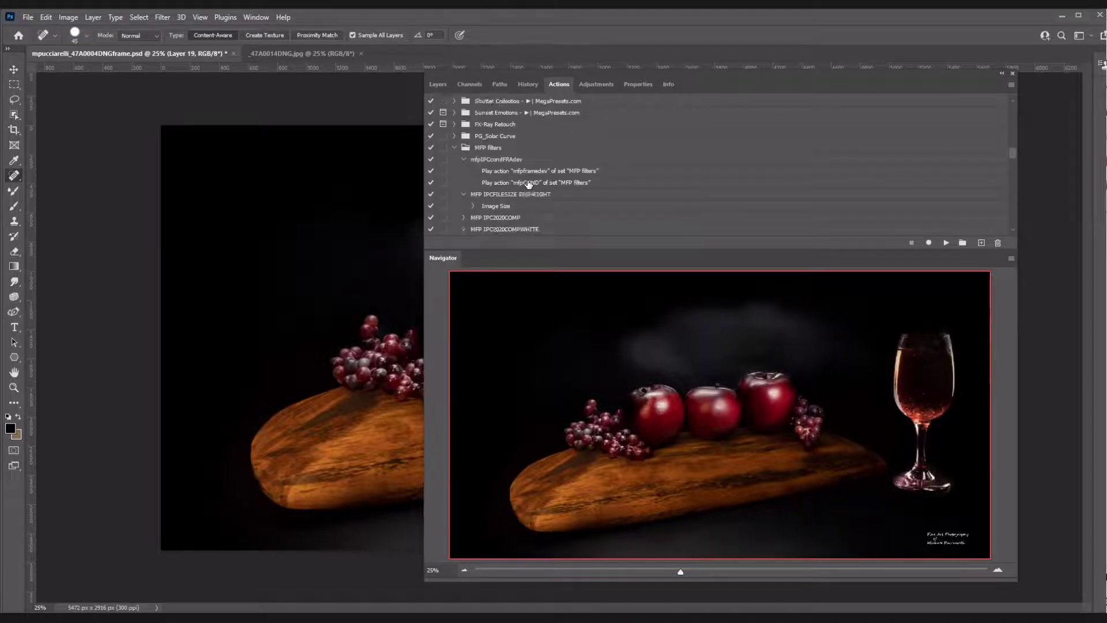
{"action": "scroll", "coordinate": [528, 183], "scroll_direction": "down", "scroll_amount": 1}
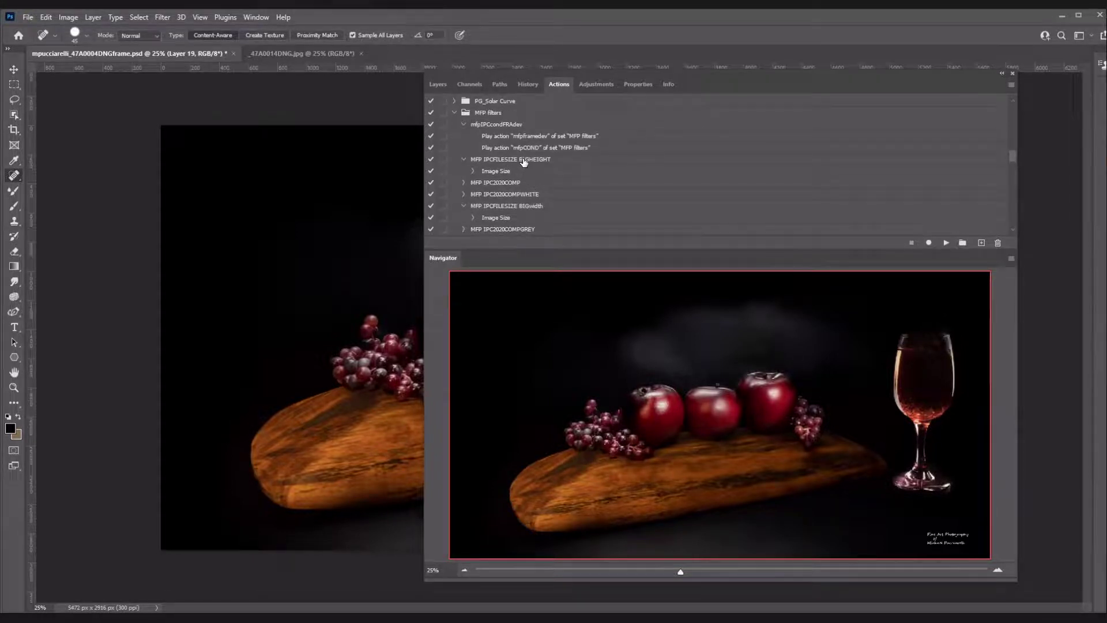
Step: Move the floating panel group aside and make the Background layer active
{"action": "left_click", "coordinate": [441, 84]}
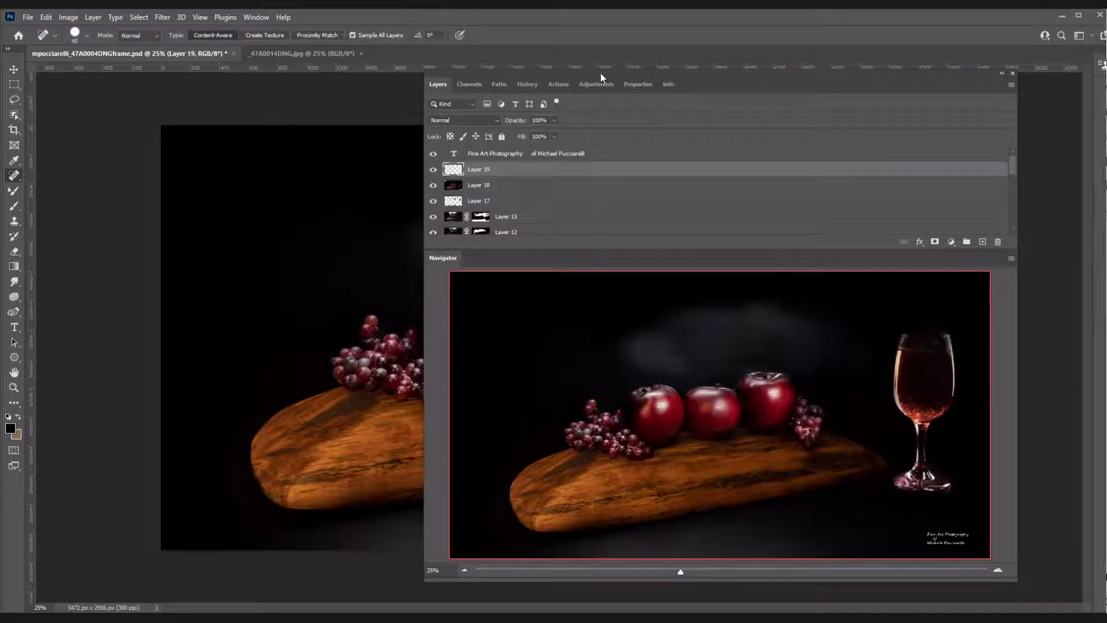
{"action": "left_click_drag", "start_coordinate": [759, 69], "coordinate": [891, 62]}
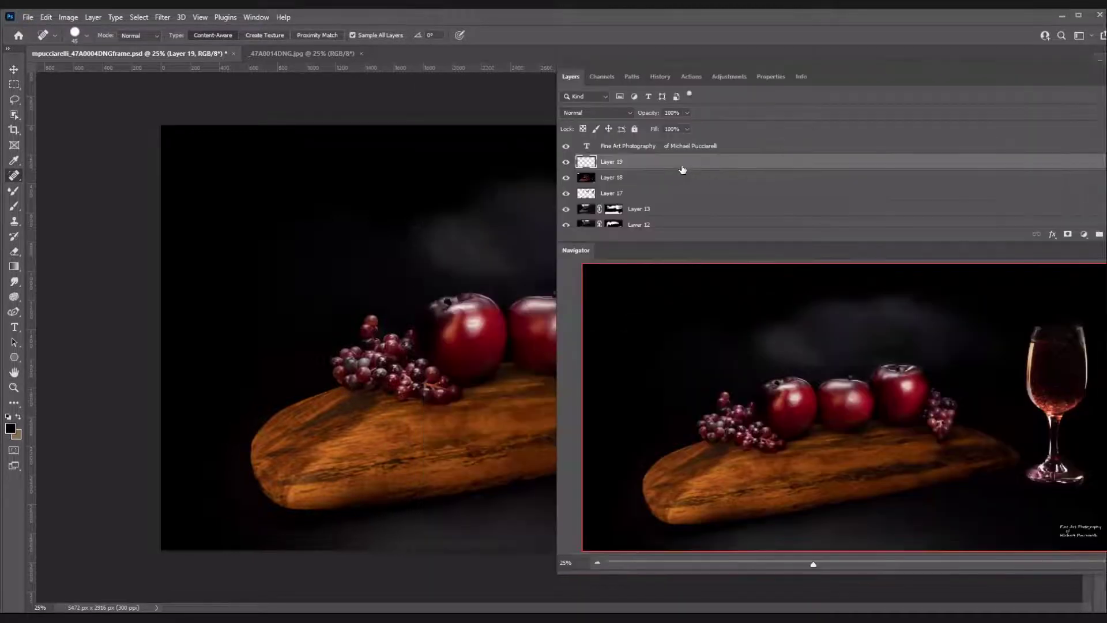
{"action": "scroll", "coordinate": [626, 202], "scroll_direction": "down", "scroll_amount": 5}
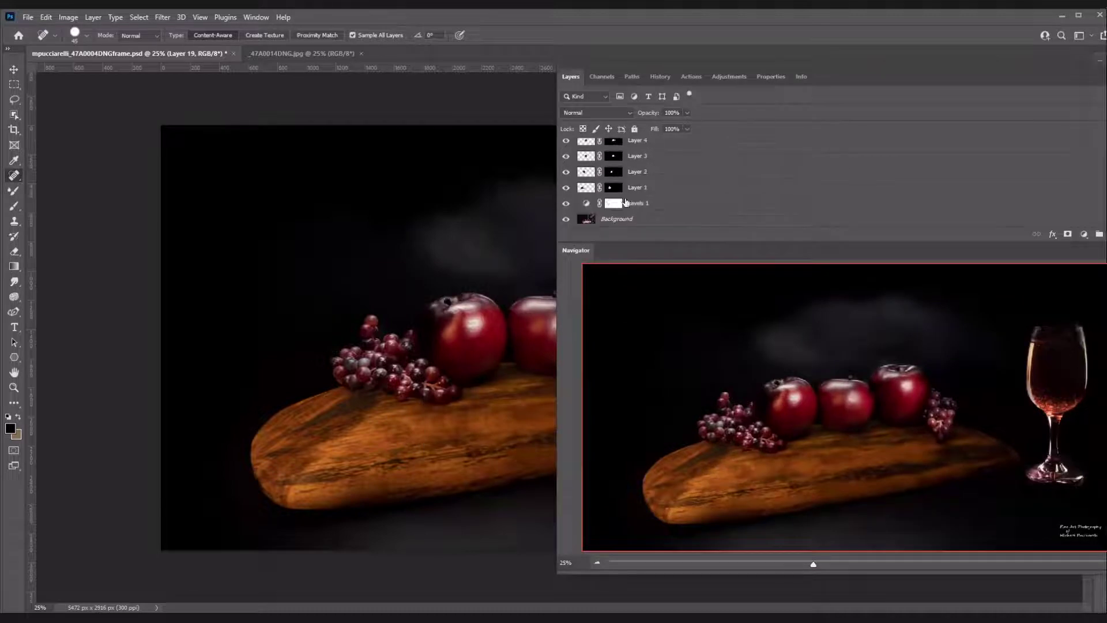
{"action": "left_click", "coordinate": [588, 222]}
Step: Play the mfpIPCcondFRAdev action to frame and resize the composite, and narrow the panel group to uncover the image
{"action": "left_click", "coordinate": [692, 76]}
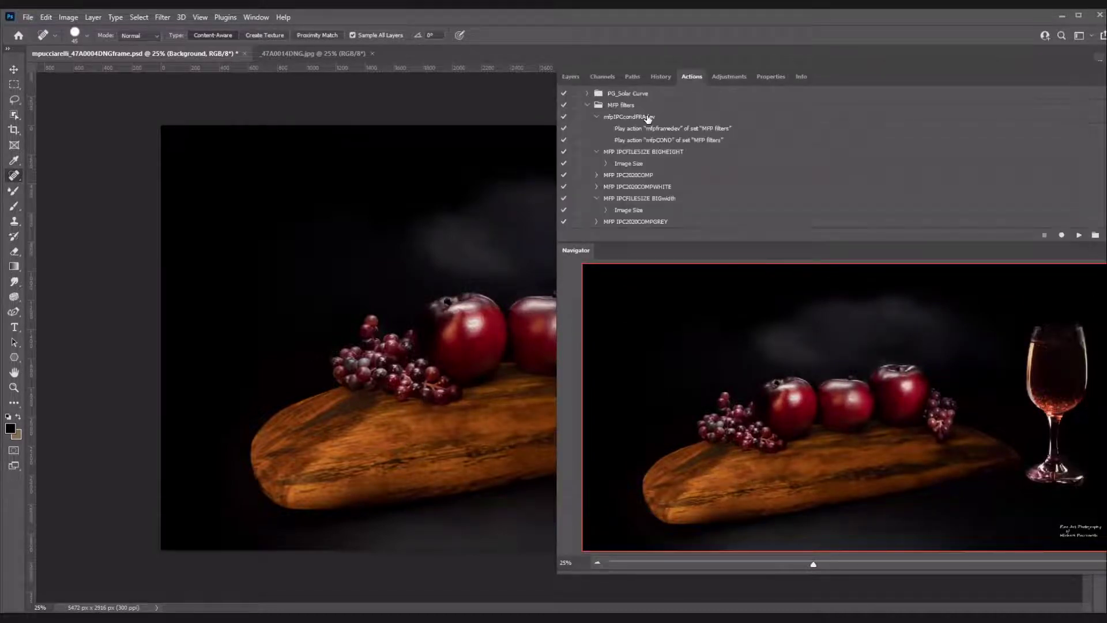
{"action": "left_click", "coordinate": [625, 119]}
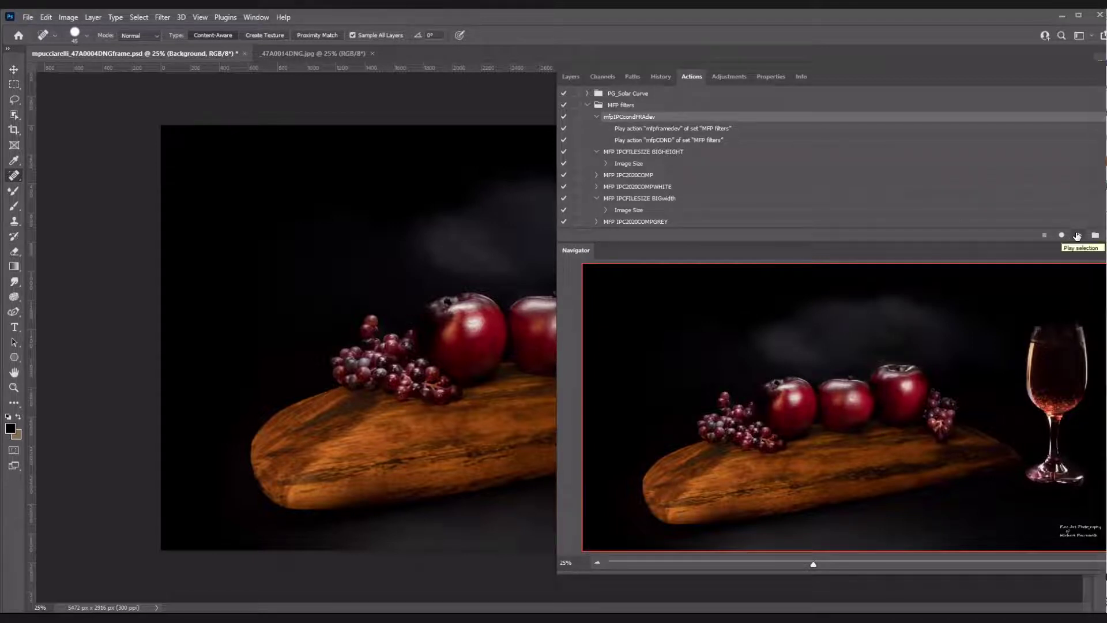
{"action": "left_click", "coordinate": [1077, 235]}
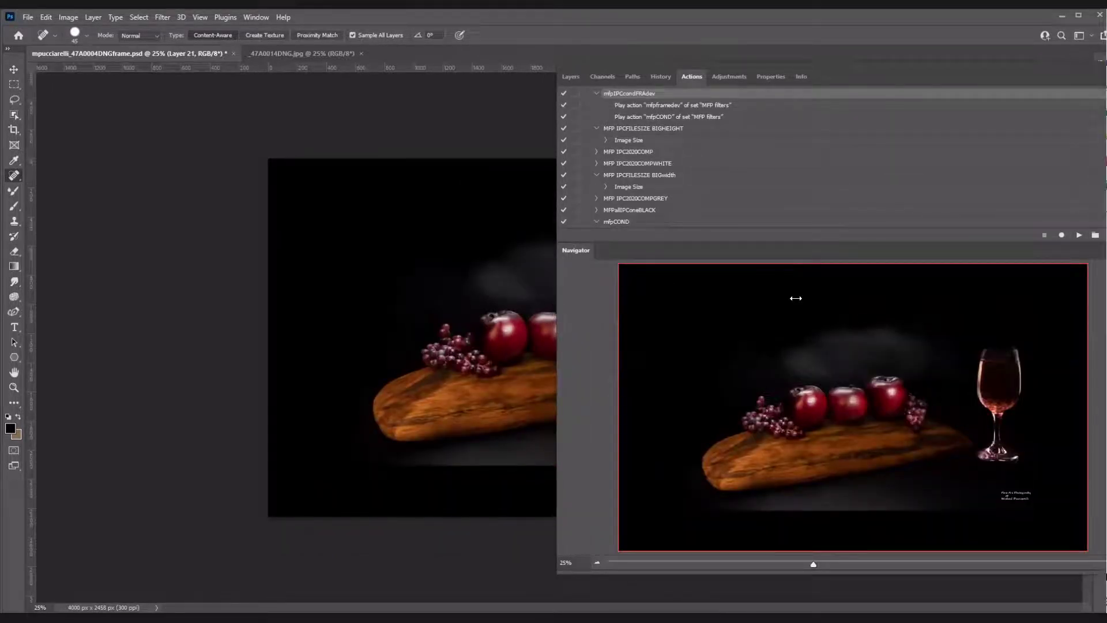
{"action": "left_click_drag", "start_coordinate": [883, 284], "coordinate": [879, 285]}
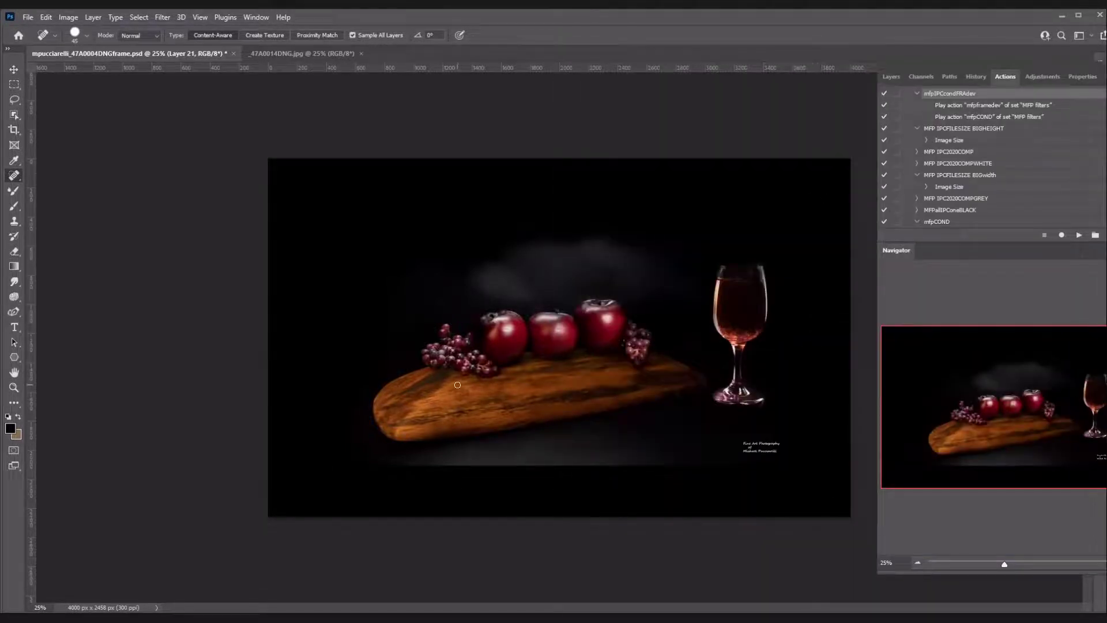
Step: Make the Background layer active and check the framed composite's pixel dimensions in Image Size without changing them
{"action": "left_click", "coordinate": [890, 78]}
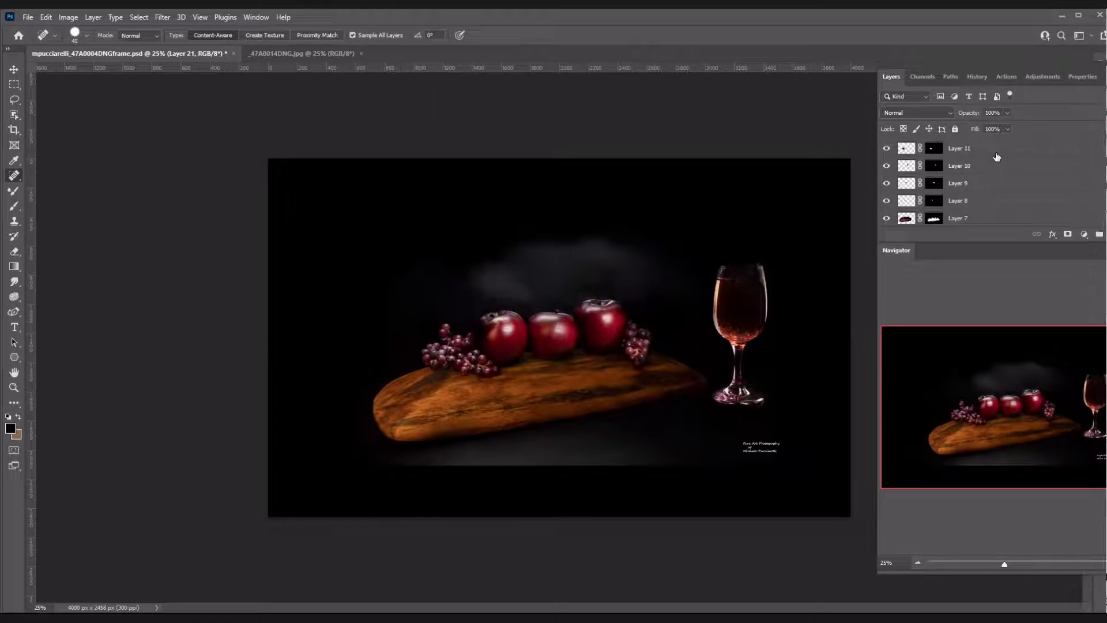
{"action": "scroll", "coordinate": [980, 184], "scroll_direction": "down", "scroll_amount": 5}
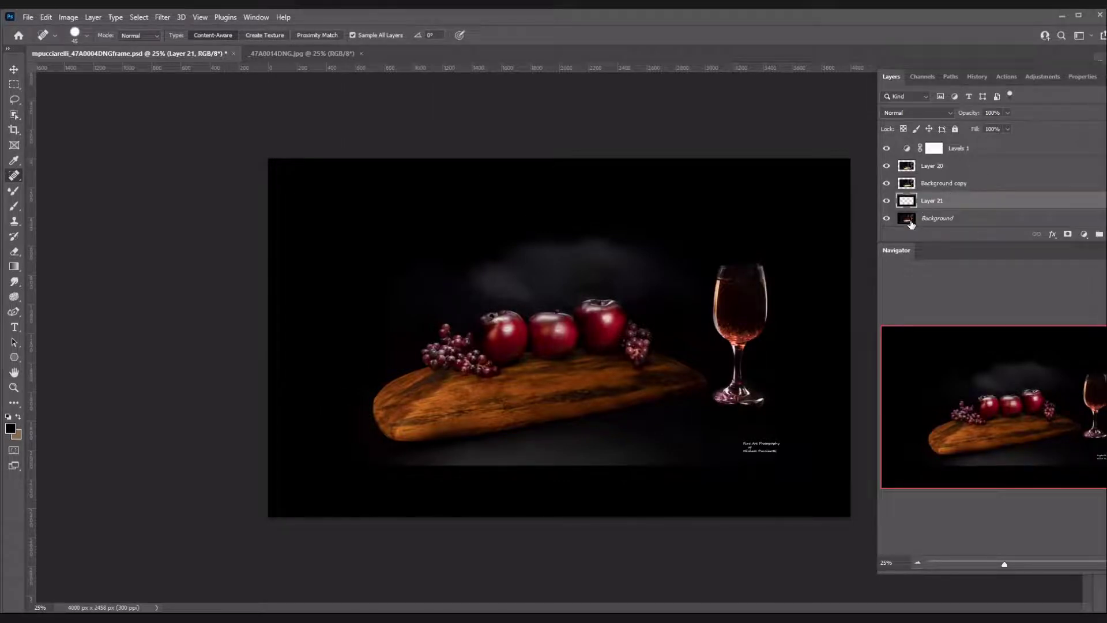
{"action": "left_click", "coordinate": [910, 222]}
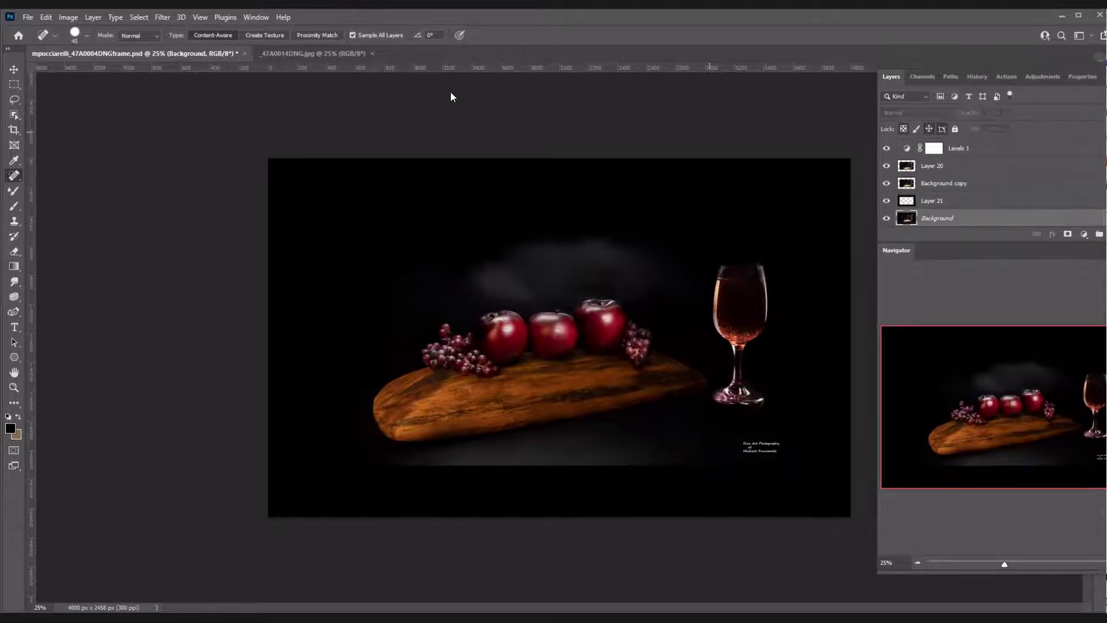
{"action": "left_click", "coordinate": [67, 17]}
{"action": "left_click", "coordinate": [87, 104]}
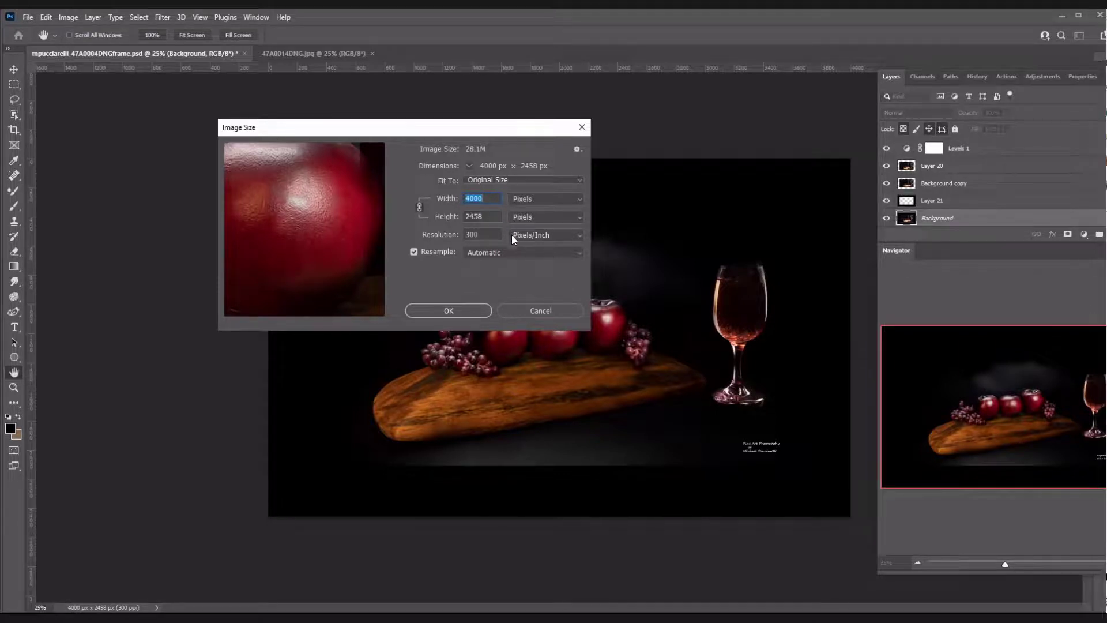
{"action": "left_click", "coordinate": [529, 313]}
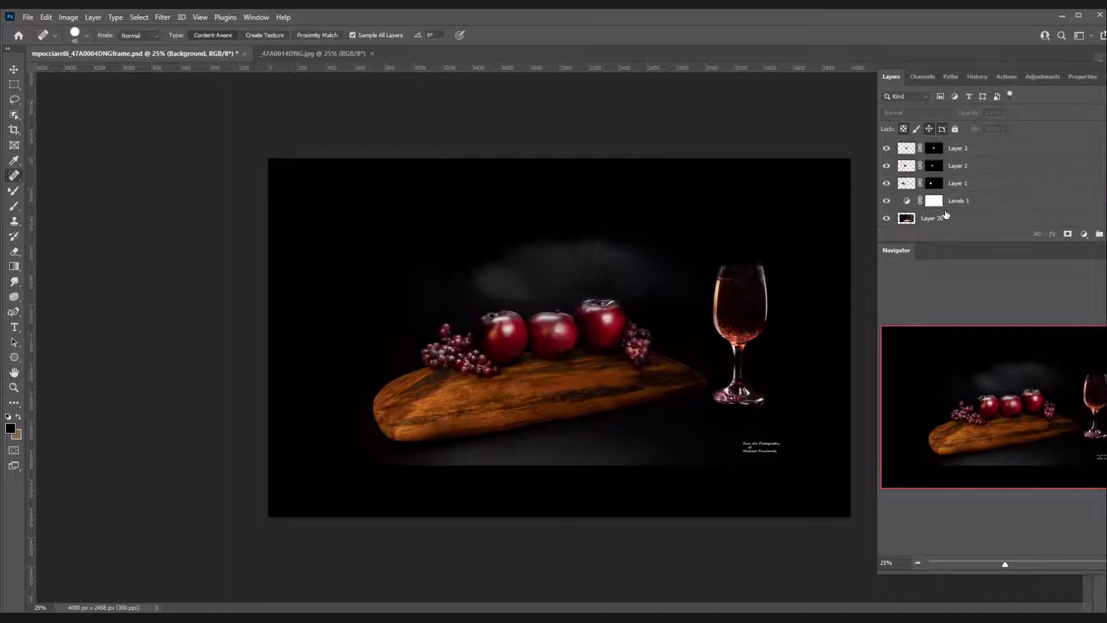
Step: Load the outline of Layer 21 as a selection to inspect the frame border, deselect it, and make the Background layer active
{"action": "scroll", "coordinate": [945, 215], "scroll_direction": "down", "scroll_amount": 3}
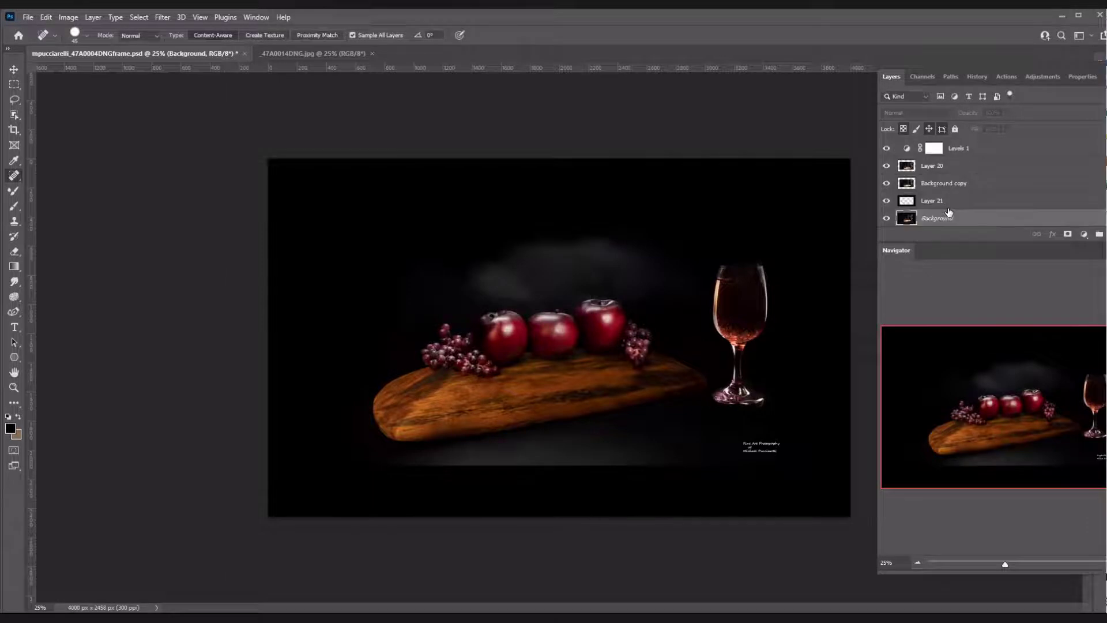
{"action": "left_click", "coordinate": [908, 201]}
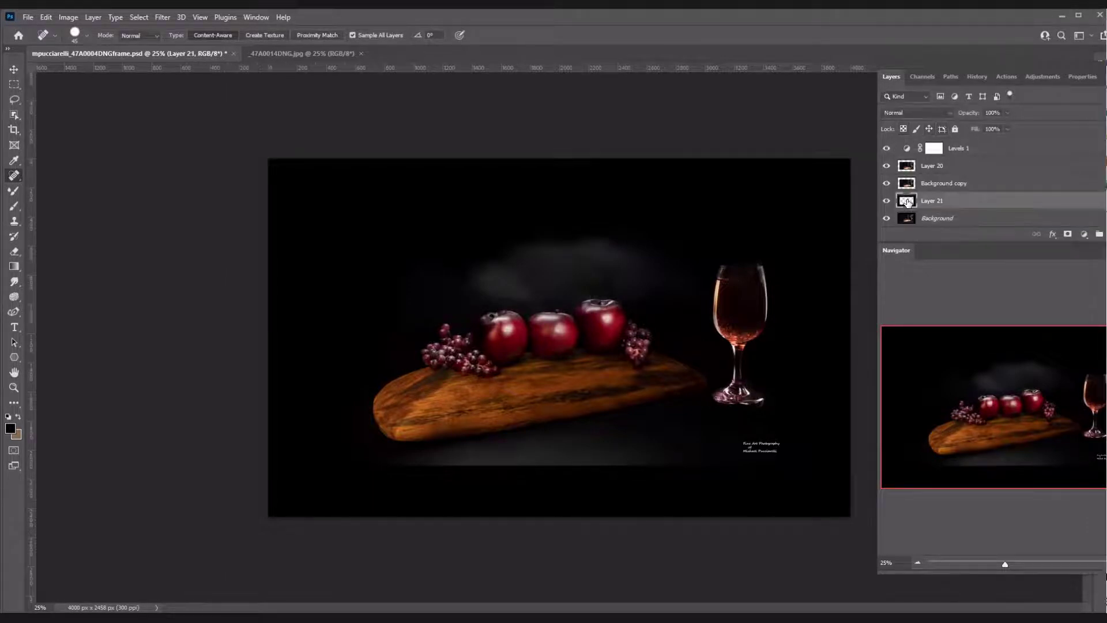
{"action": "left_click", "coordinate": [906, 201], "text": "ctrl"}
{"action": "key", "text": "ctrl+v"}
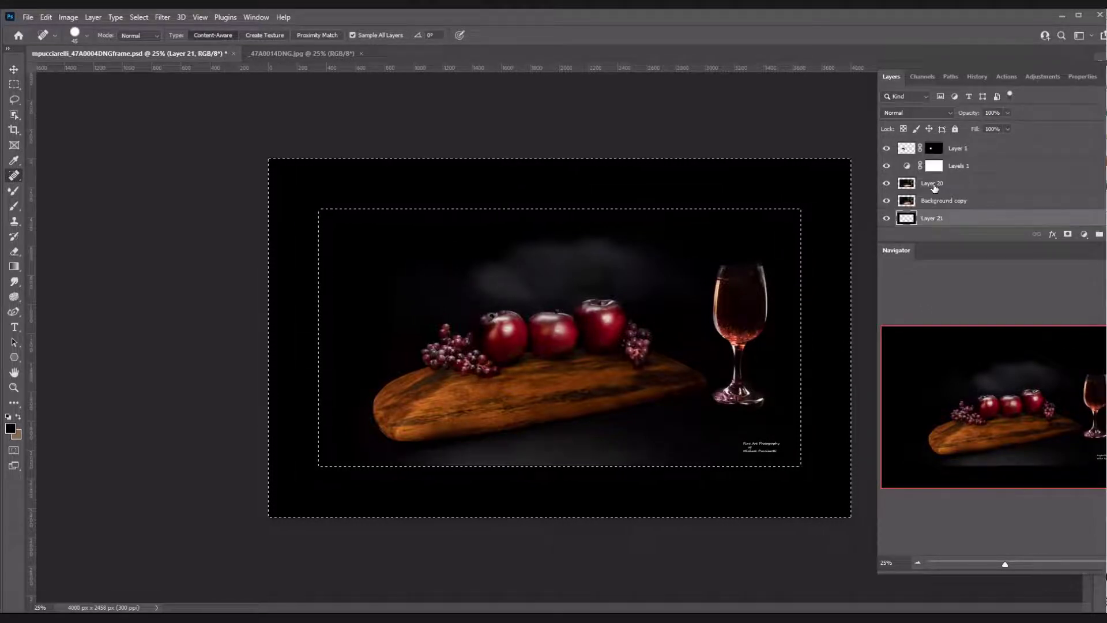
{"action": "key", "text": "ctrl+z"}
{"action": "key", "text": "ctrl+d"}
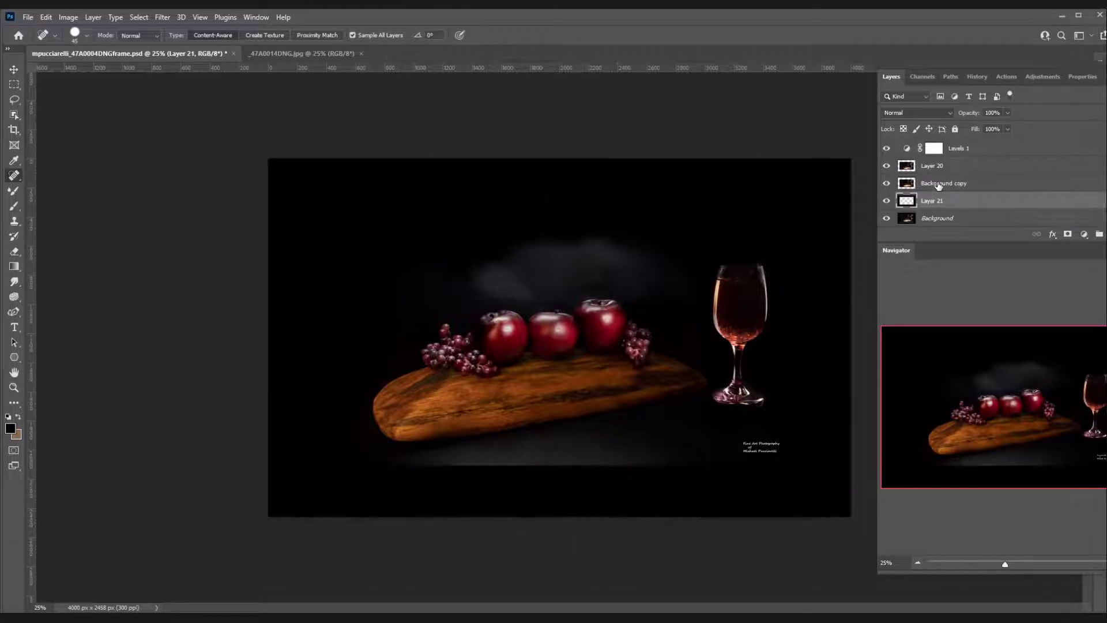
{"action": "left_click", "coordinate": [917, 220]}
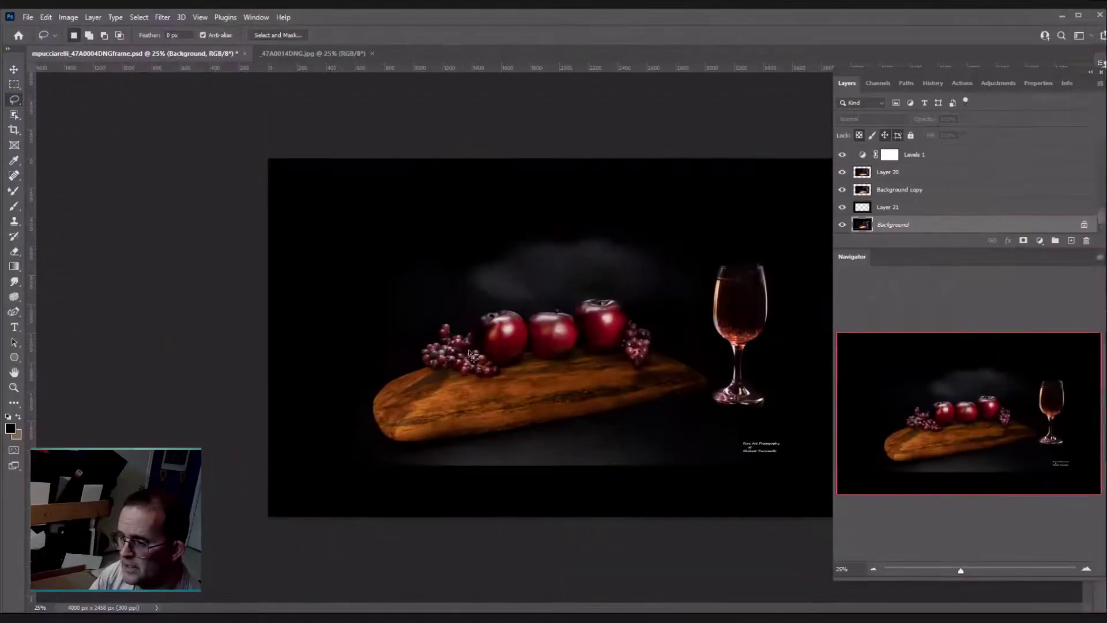
Step: Try freehand Lasso outlines around the left apple, finishing with a small selection around its upper part
{"action": "mouse_move", "coordinate": [472, 356]}
{"action": "left_mouse_down"}
{"action": "mouse_move", "coordinate": [487, 280]}
{"action": "mouse_move", "coordinate": [504, 264]}
{"action": "mouse_move", "coordinate": [501, 373]}
{"action": "left_mouse_up"}
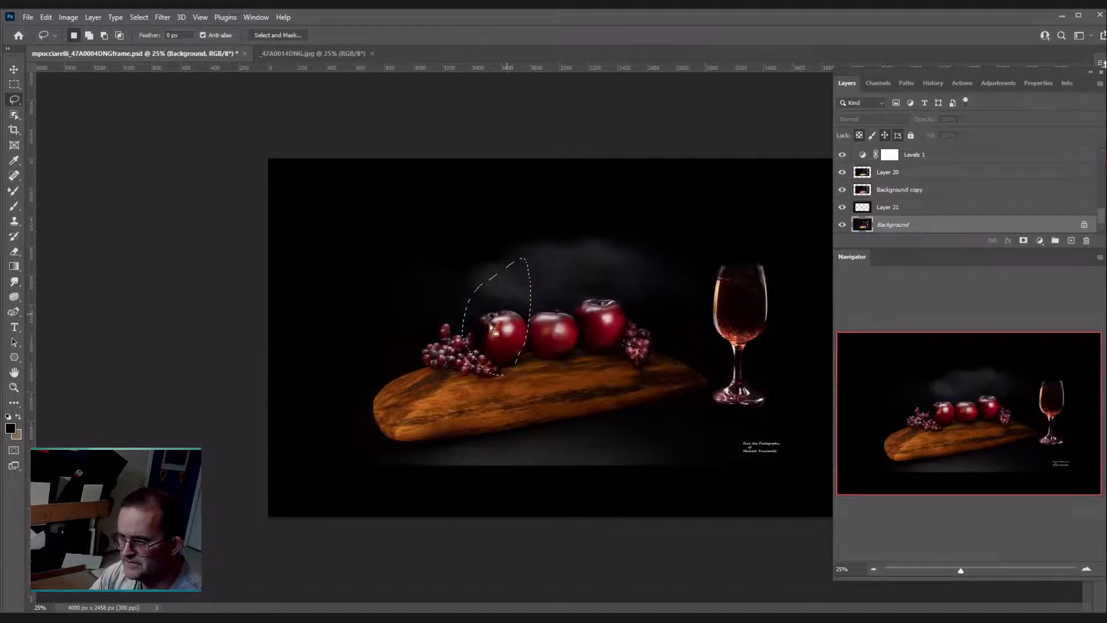
{"action": "left_click_drag", "start_coordinate": [506, 309], "coordinate": [501, 319]}
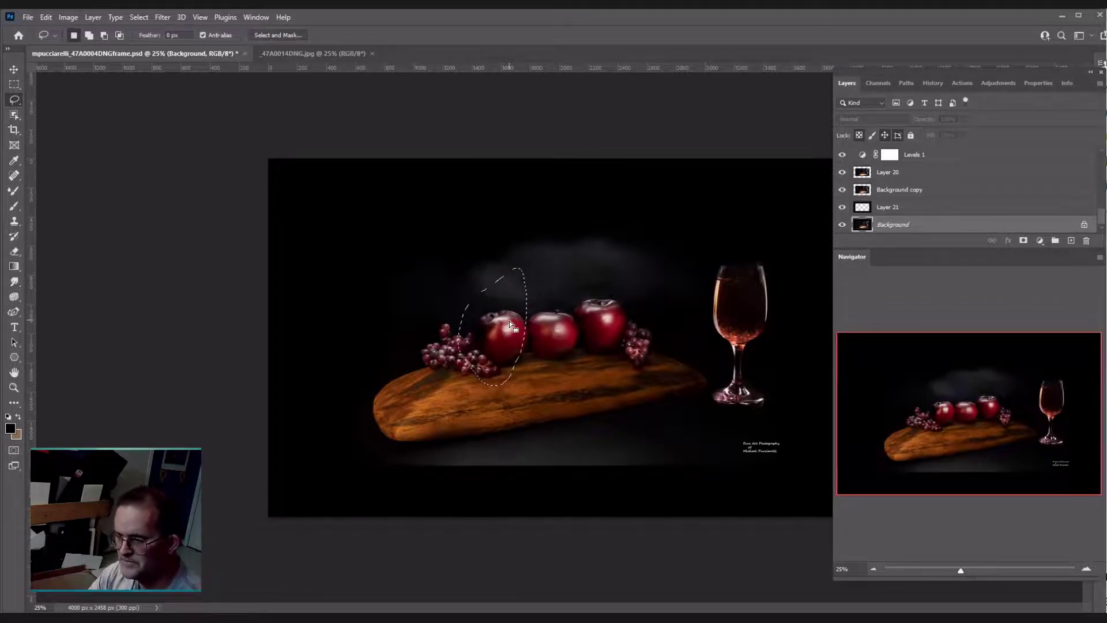
{"action": "left_click", "coordinate": [509, 319]}
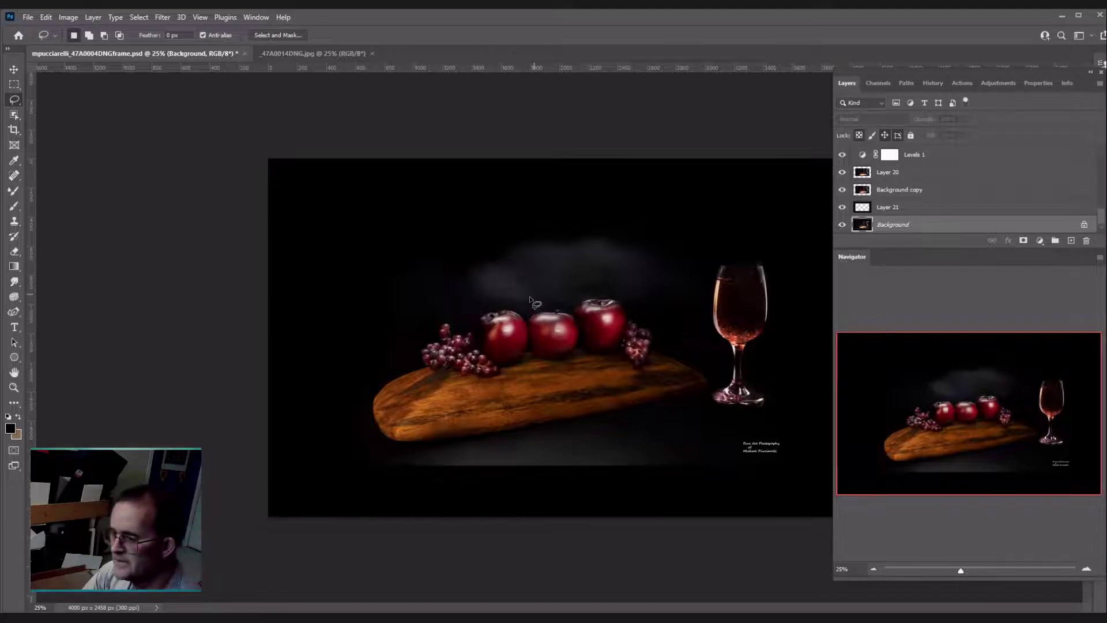
{"action": "left_click_drag", "start_coordinate": [500, 327], "coordinate": [521, 331]}
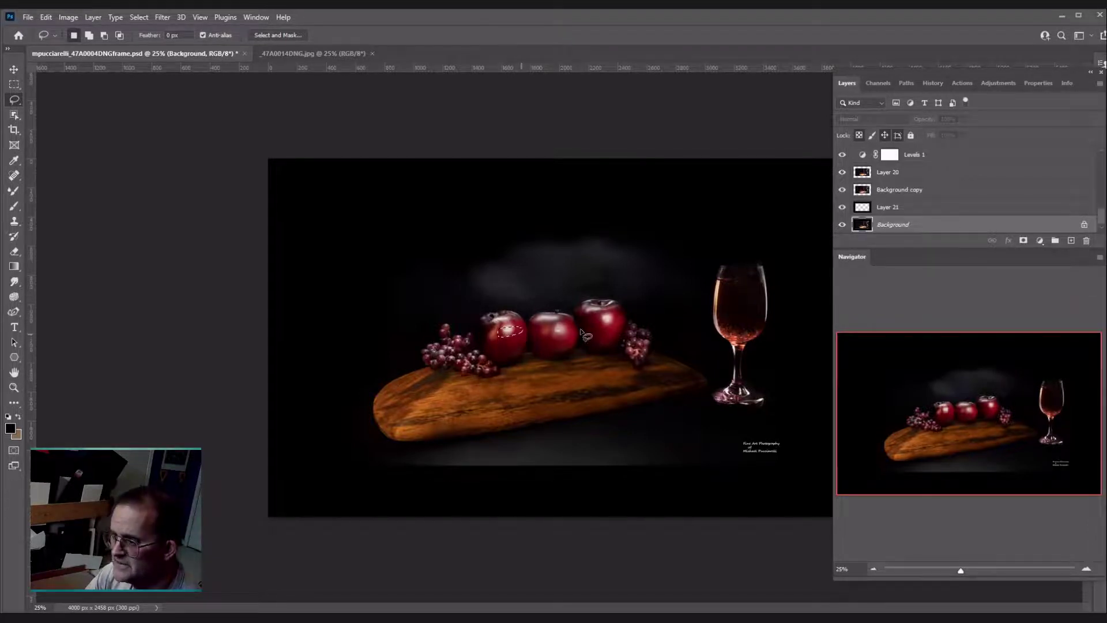
{"action": "left_click", "coordinate": [960, 83]}
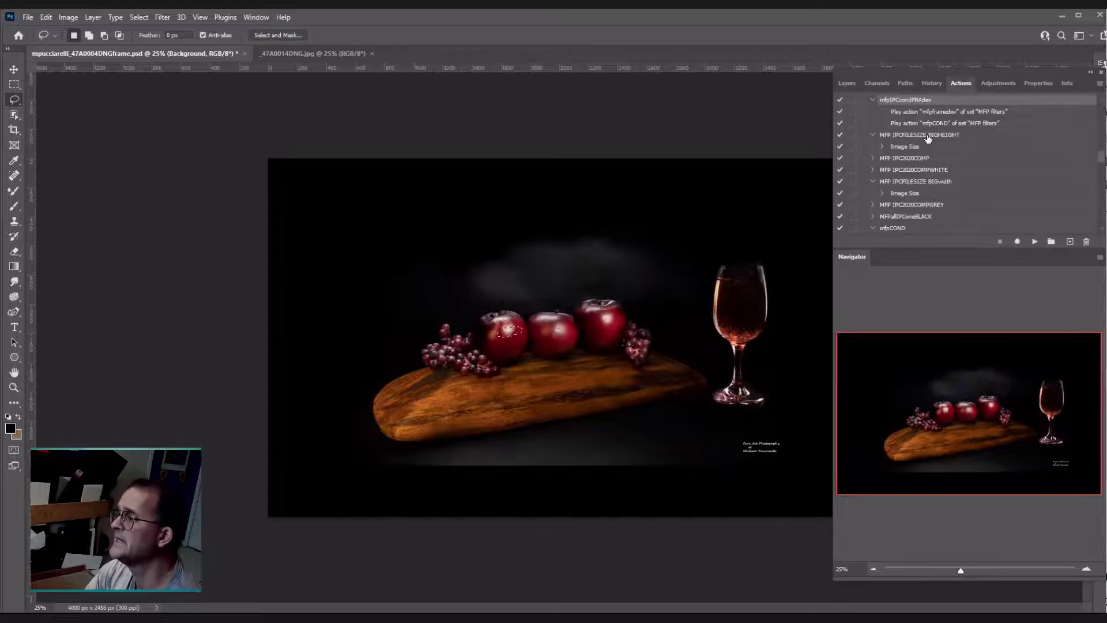
{"action": "left_click", "coordinate": [669, 341]}
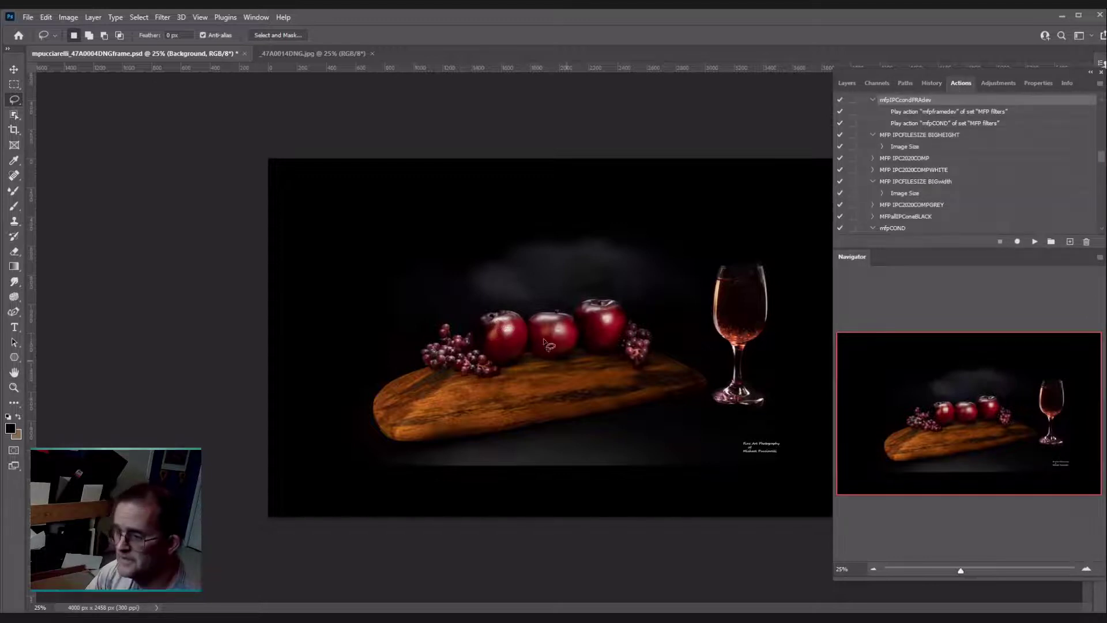
{"action": "mouse_move", "coordinate": [491, 315]}
{"action": "left_mouse_down"}
{"action": "mouse_move", "coordinate": [489, 330]}
{"action": "mouse_move", "coordinate": [512, 313]}
{"action": "left_mouse_up"}
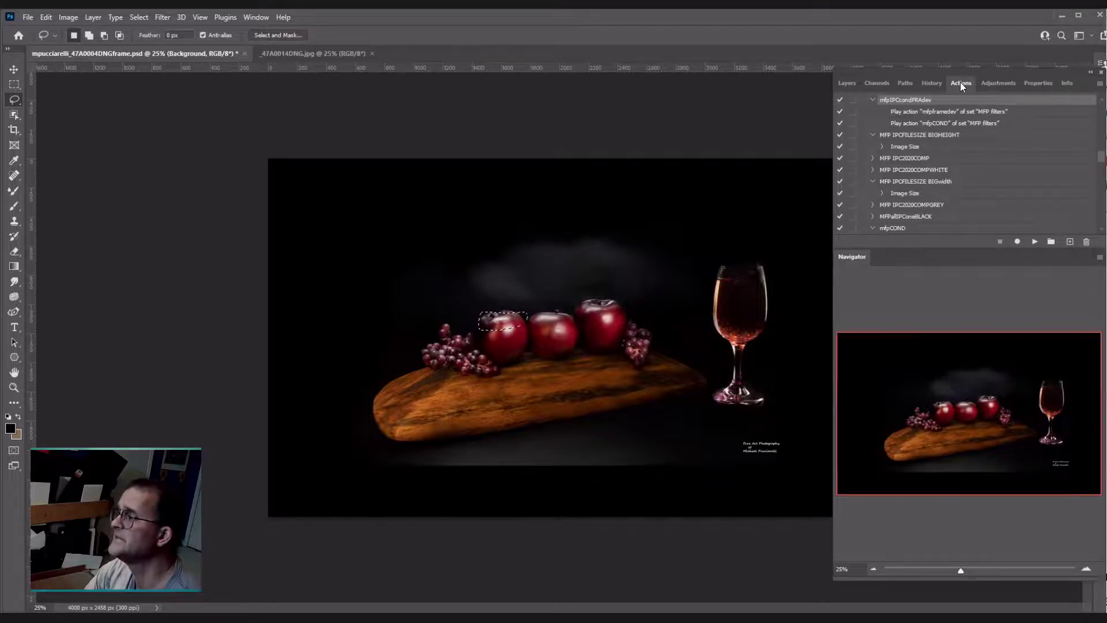
Step: Select the MFPlightpaintpaste action in the MFP filters set and examine its Paste, Make and Set current layer steps
{"action": "scroll", "coordinate": [951, 168], "scroll_direction": "down", "scroll_amount": 3}
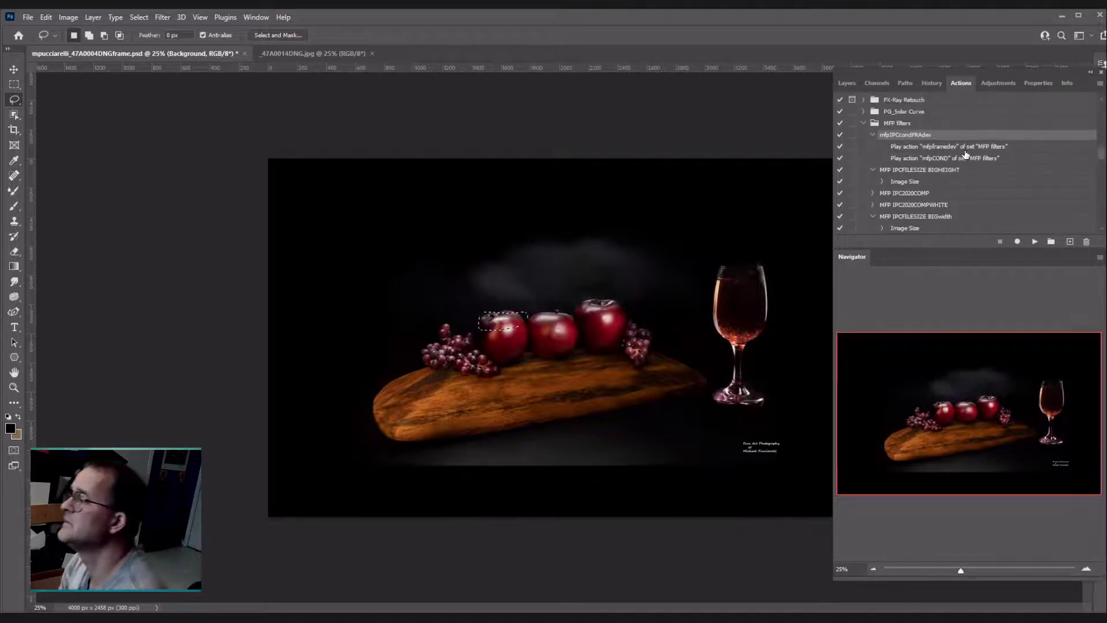
{"action": "scroll", "coordinate": [931, 153], "scroll_direction": "down", "scroll_amount": 10}
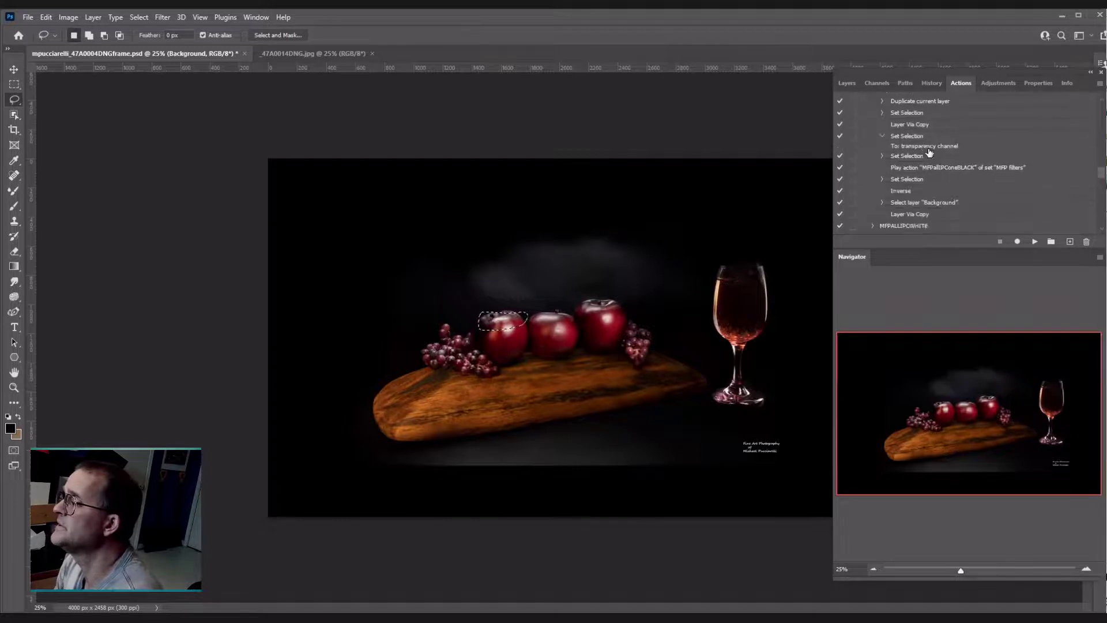
{"action": "scroll", "coordinate": [923, 168], "scroll_direction": "down", "scroll_amount": 10}
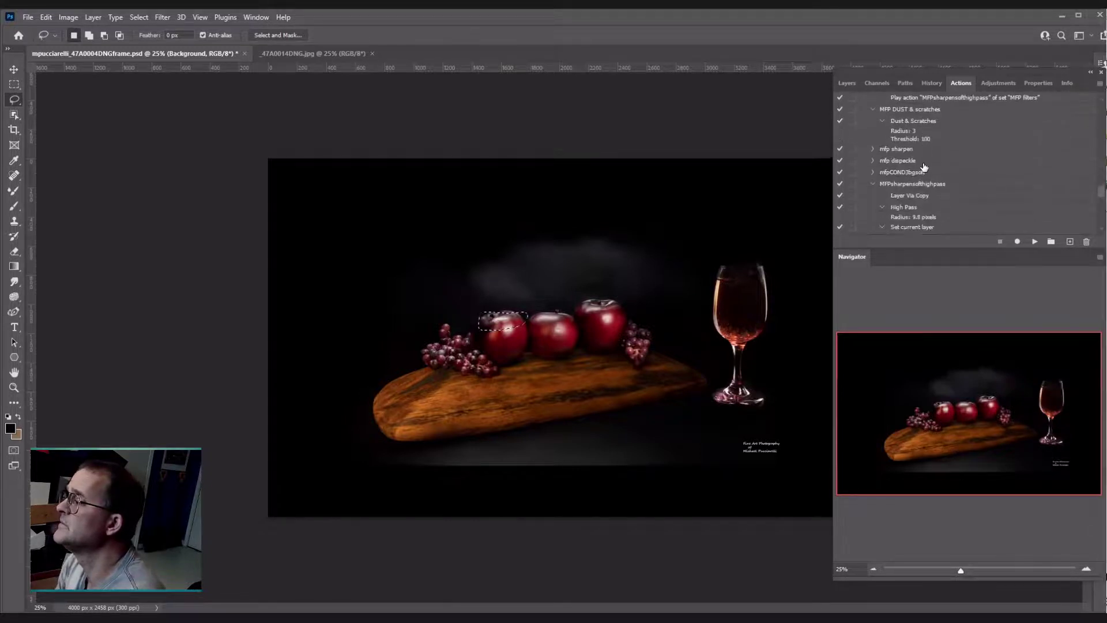
{"action": "scroll", "coordinate": [910, 185], "scroll_direction": "down", "scroll_amount": 5}
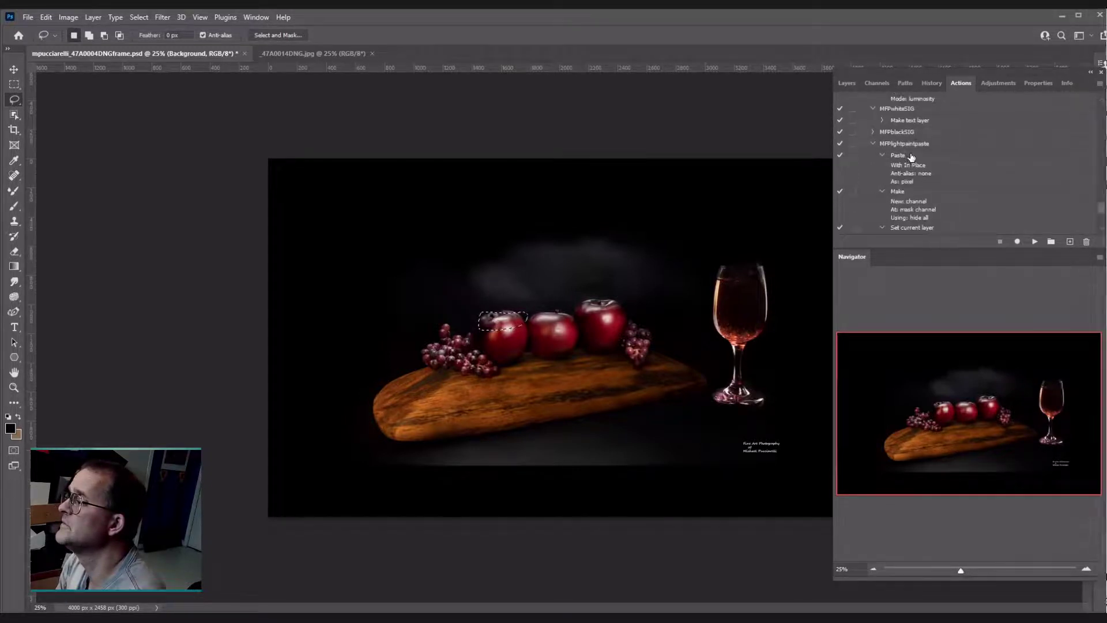
{"action": "left_click", "coordinate": [906, 133]}
{"action": "scroll", "coordinate": [906, 133], "scroll_direction": "down", "scroll_amount": 1}
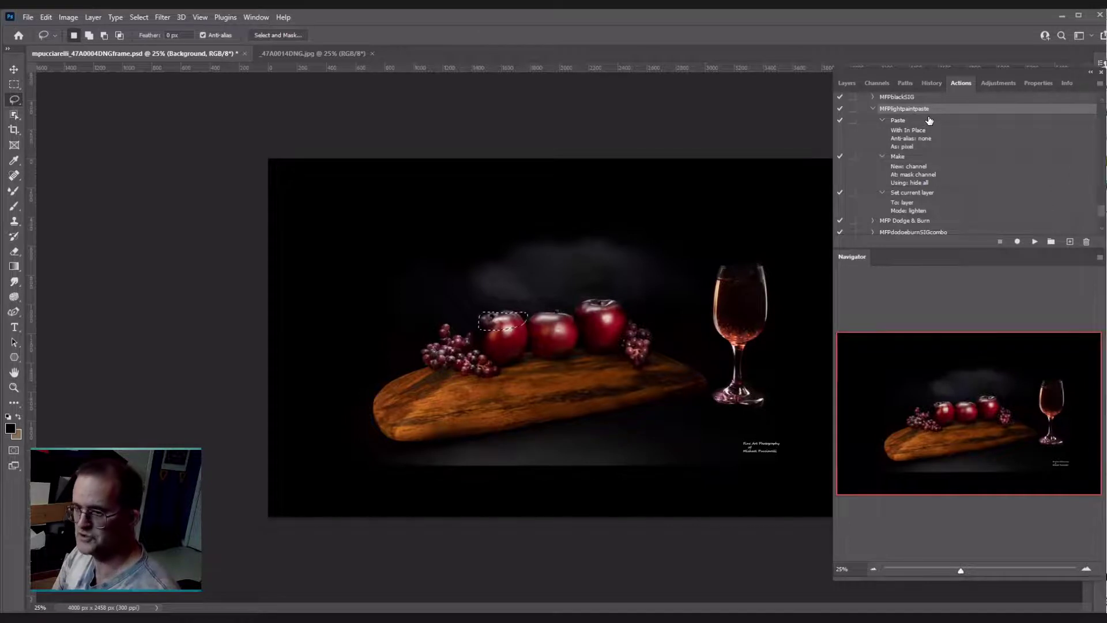
Step: Look up the Paste in Place command among the Paste Special options
{"action": "left_click", "coordinate": [45, 18]}
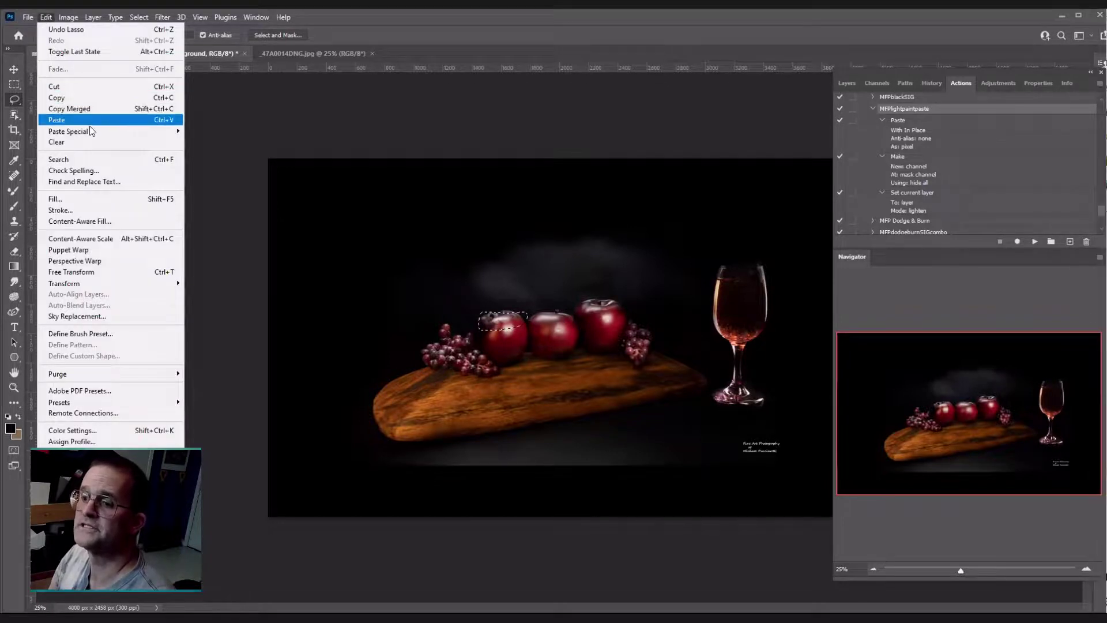
{"action": "mouse_move", "coordinate": [91, 134]}
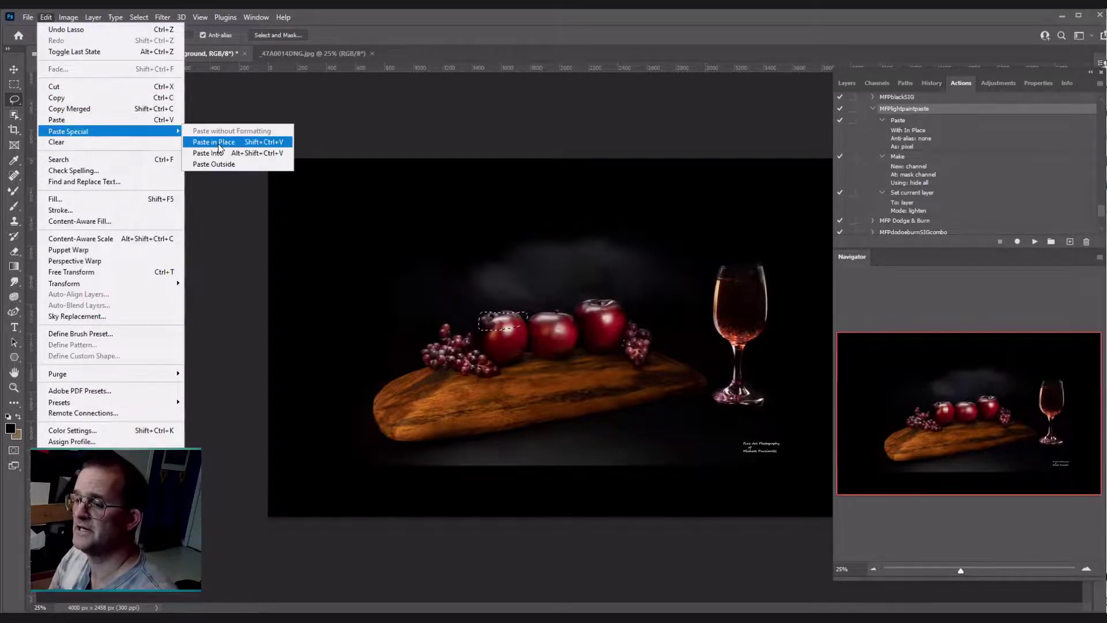
{"action": "left_click", "coordinate": [219, 143]}
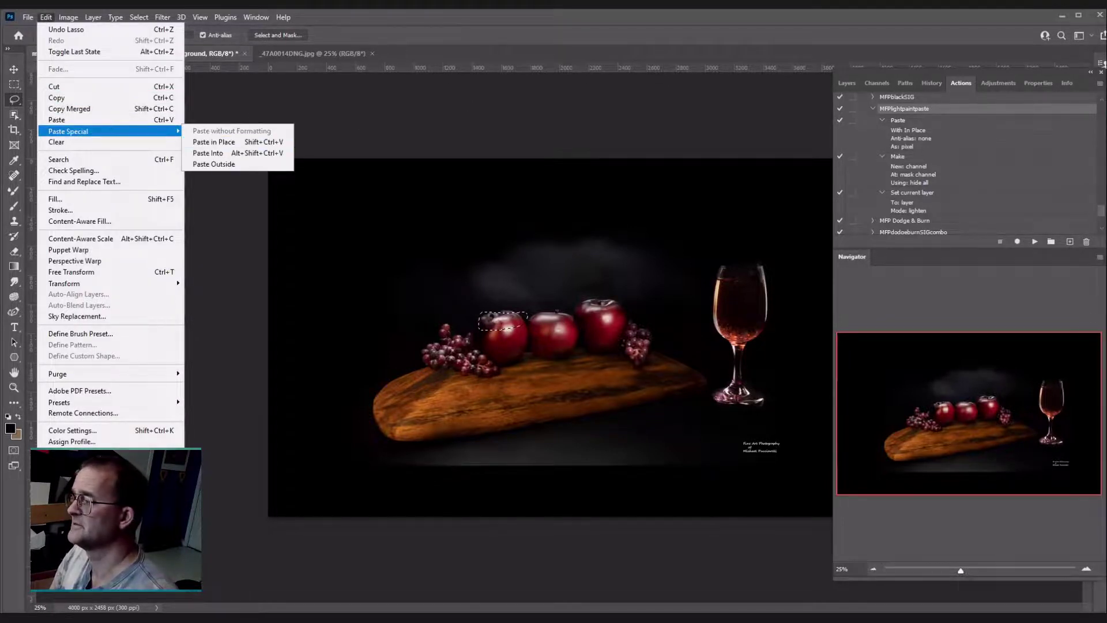
Step: Make Layer 1's mask active, review the available blending modes, and choose Lighten for the layer
{"action": "left_click", "coordinate": [852, 83]}
{"action": "scroll", "coordinate": [882, 184], "scroll_direction": "up", "scroll_amount": 2}
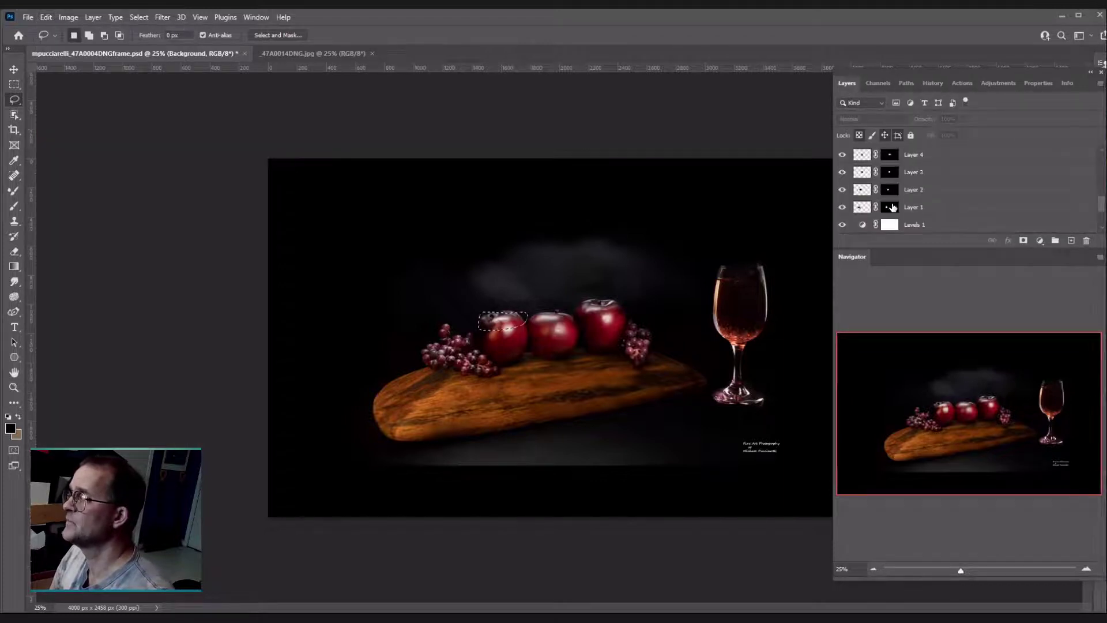
{"action": "left_click", "coordinate": [892, 208]}
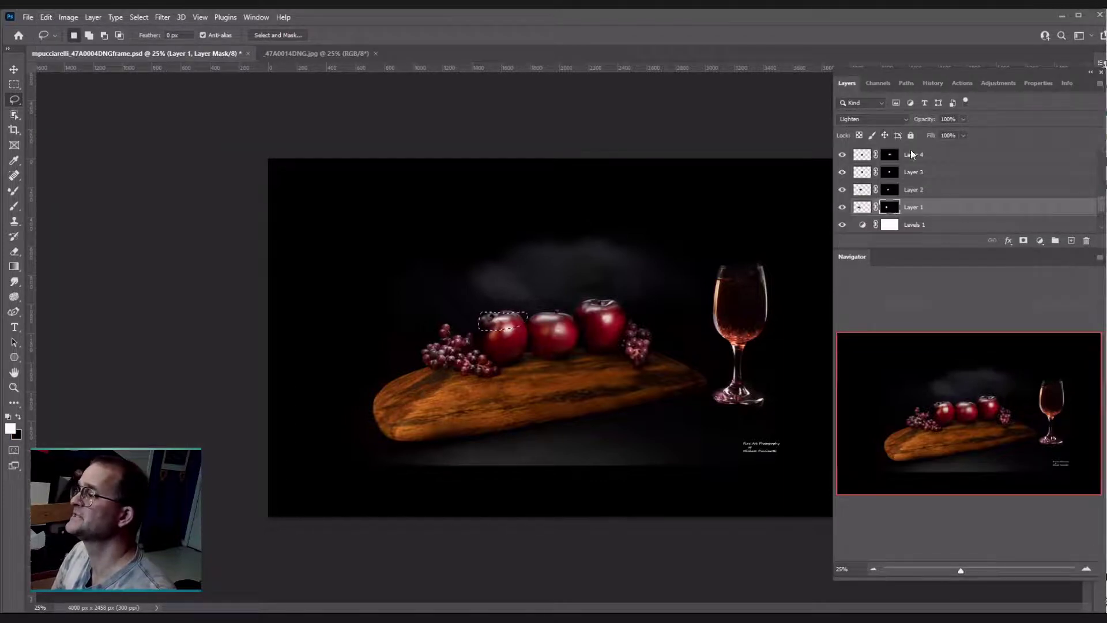
{"action": "left_click", "coordinate": [906, 121]}
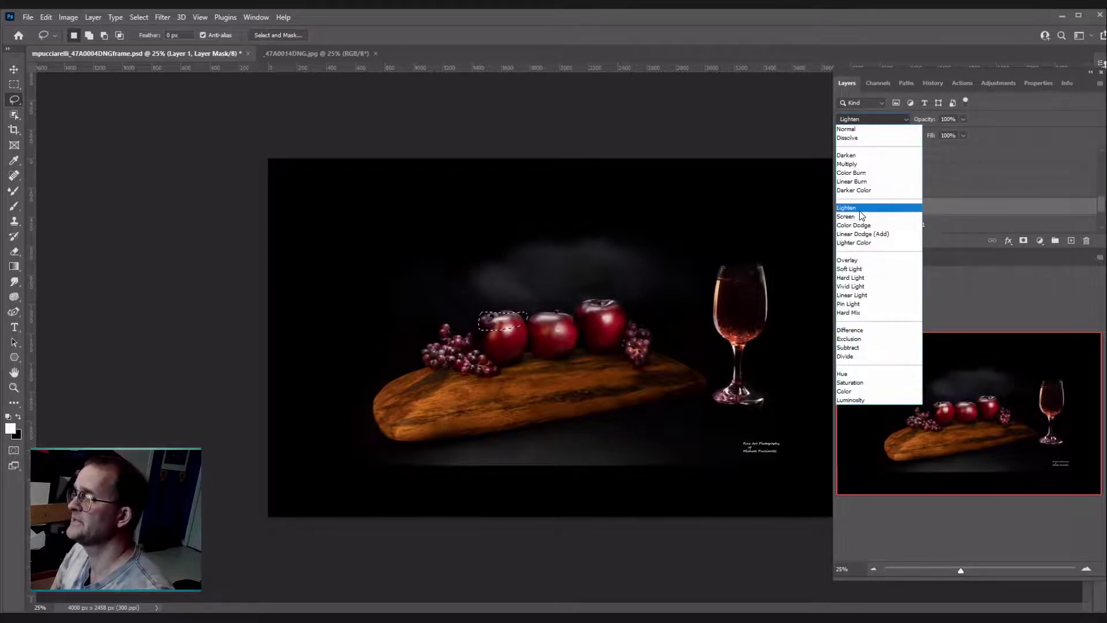
{"action": "left_click", "coordinate": [859, 210]}
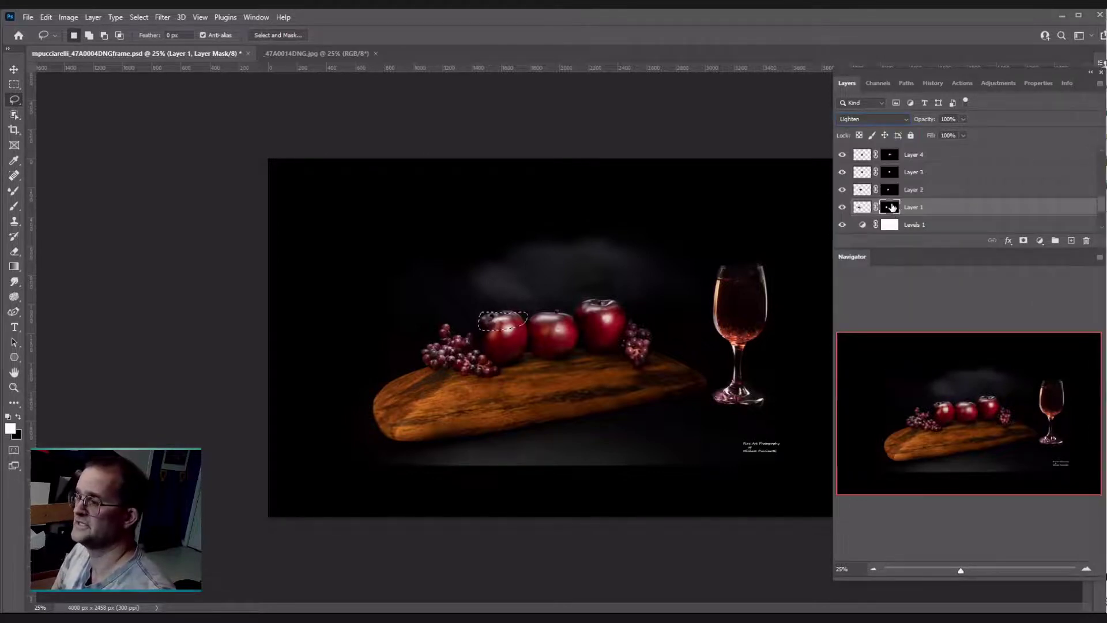
Step: Compare the MFPlightpaintpaste action's steps with the Paste Special options and Layer 1's blending modes, keeping Lighten
{"action": "left_click", "coordinate": [959, 84]}
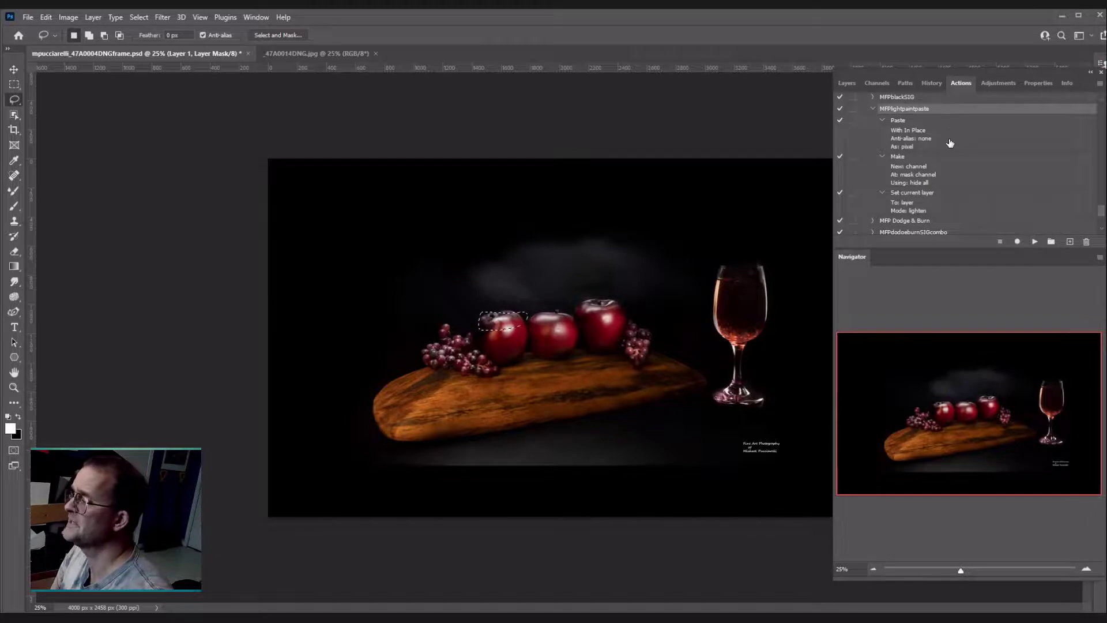
{"action": "left_click", "coordinate": [44, 18]}
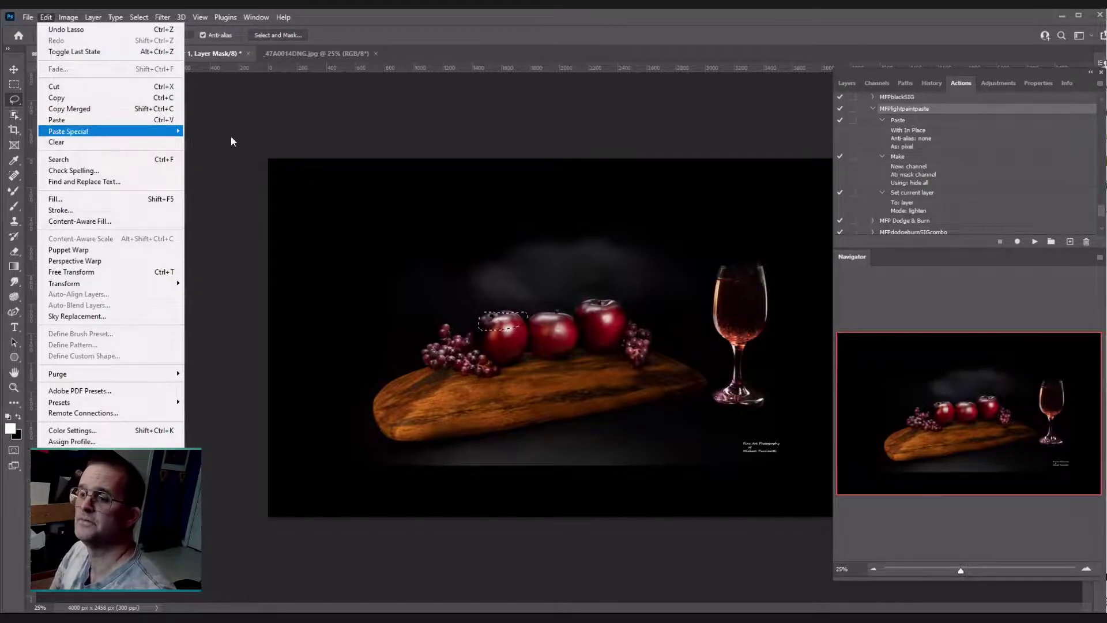
{"action": "mouse_move", "coordinate": [234, 143]}
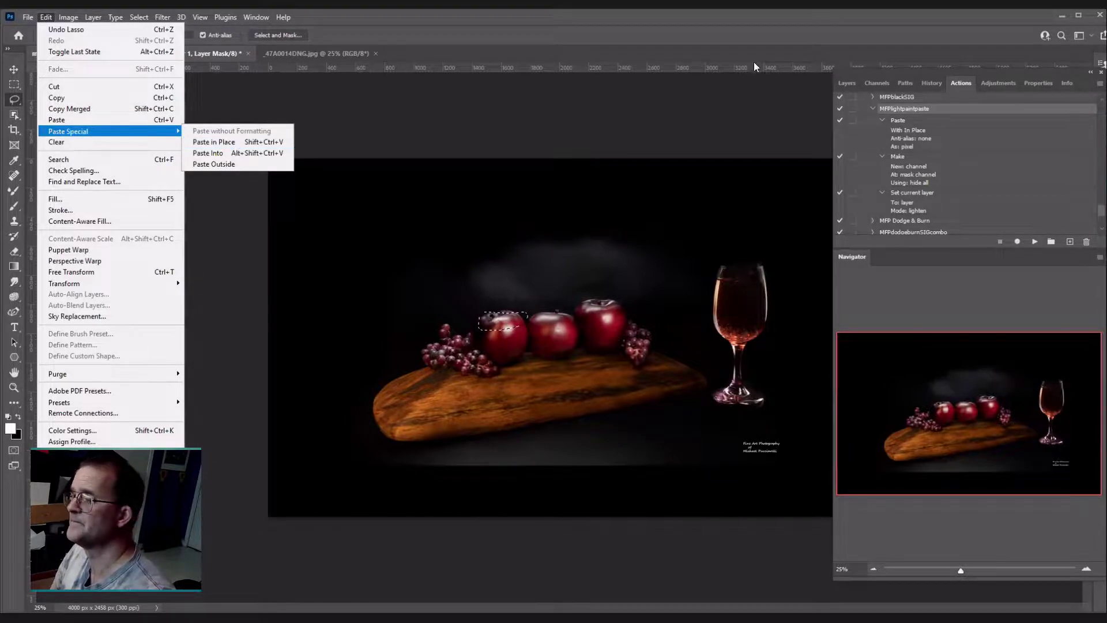
{"action": "left_click", "coordinate": [847, 83]}
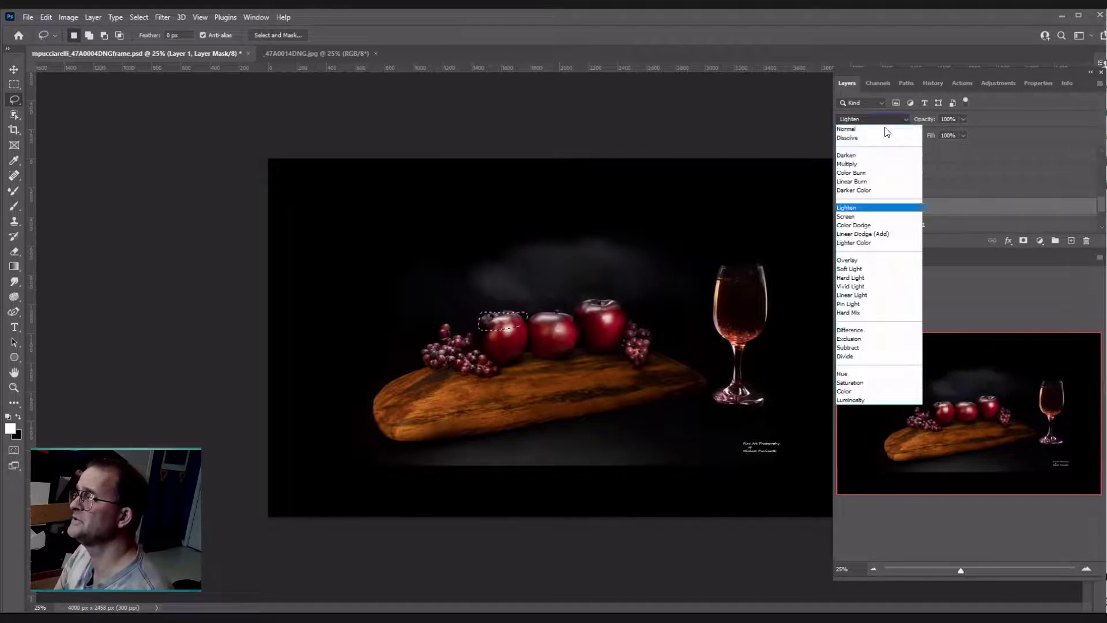
{"action": "left_click", "coordinate": [848, 208]}
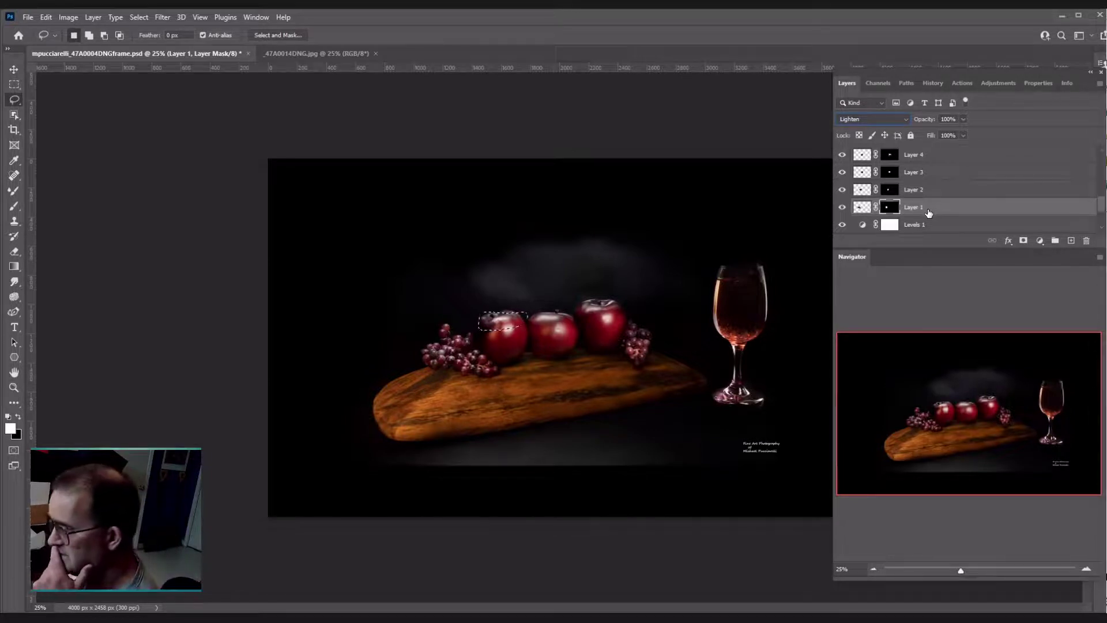
Step: Look through the masked light-painting layers and make the Background layer active
{"action": "scroll", "coordinate": [931, 202], "scroll_direction": "up", "scroll_amount": 2}
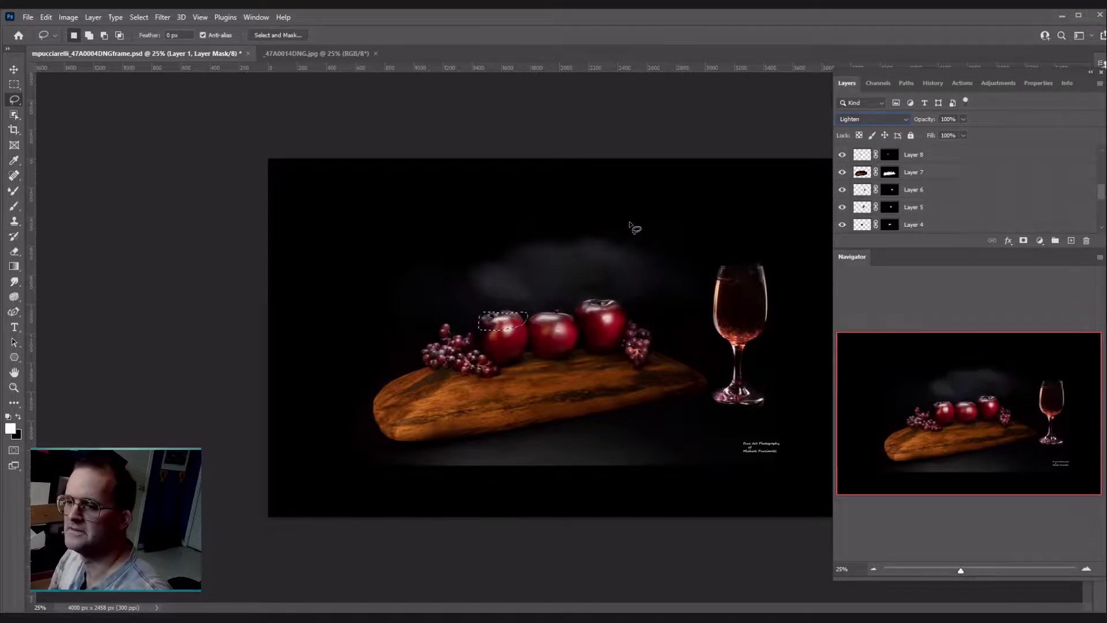
{"action": "scroll", "coordinate": [911, 164], "scroll_direction": "up", "scroll_amount": 2}
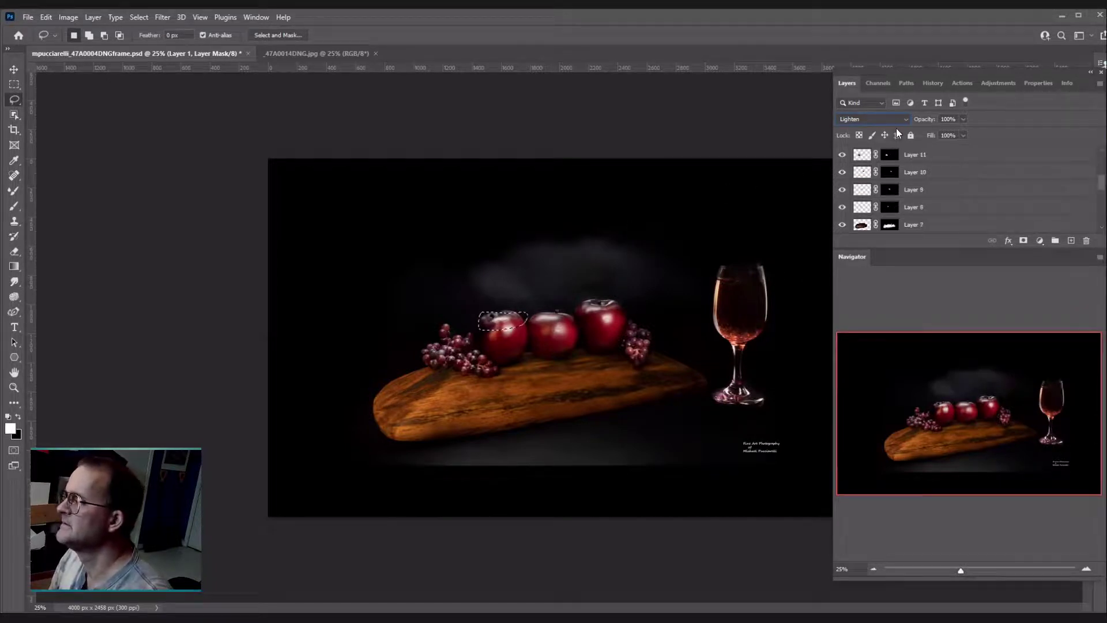
{"action": "scroll", "coordinate": [909, 173], "scroll_direction": "down", "scroll_amount": 8}
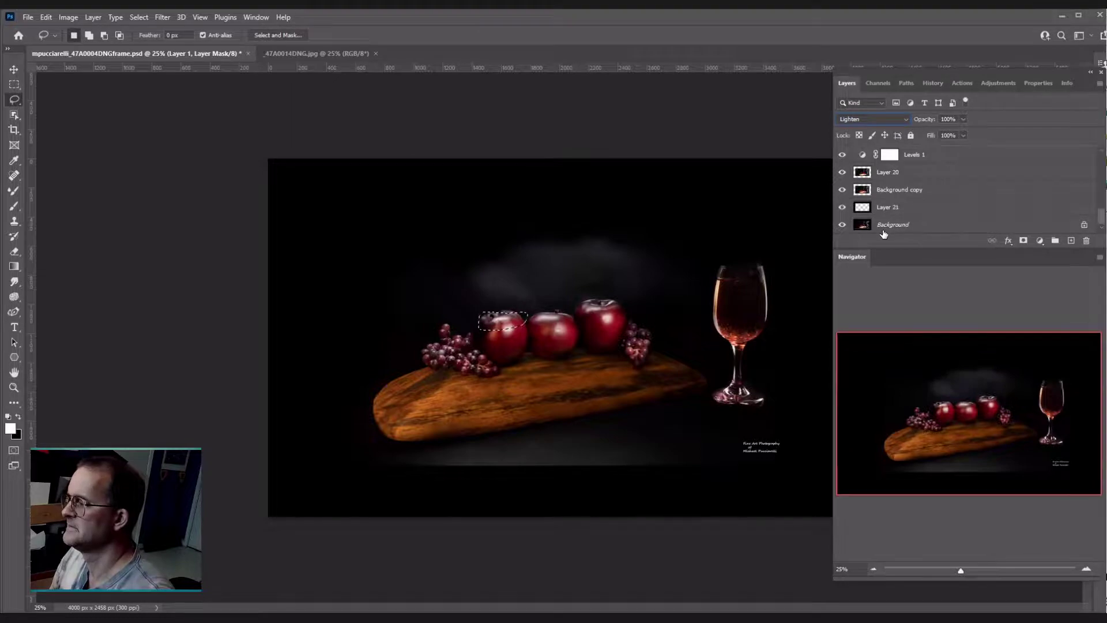
{"action": "left_click", "coordinate": [885, 225]}
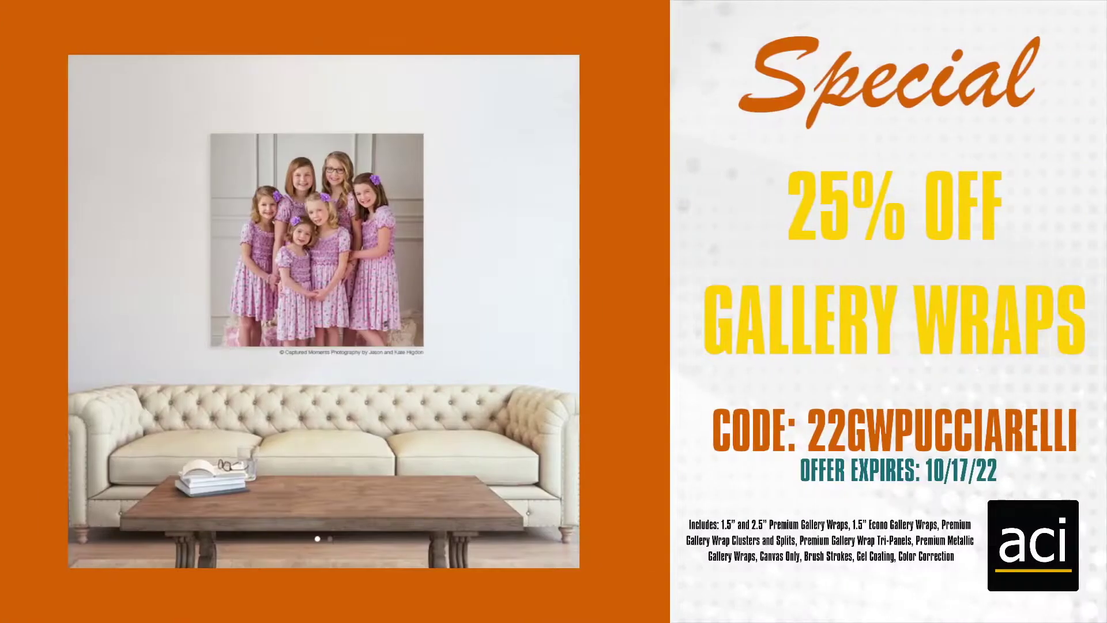